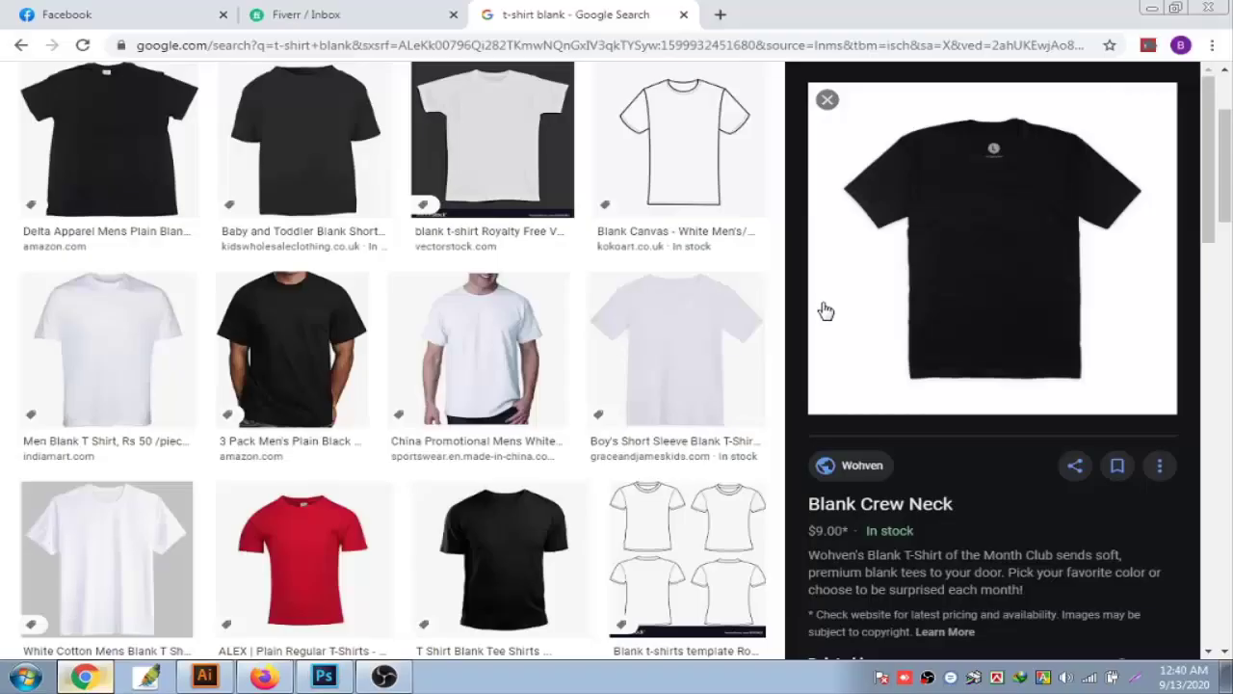
# Copy the black crew-neck T-shirt image from the Google Images preview for use in Photoshop
pyautogui.rightClick(954, 238)
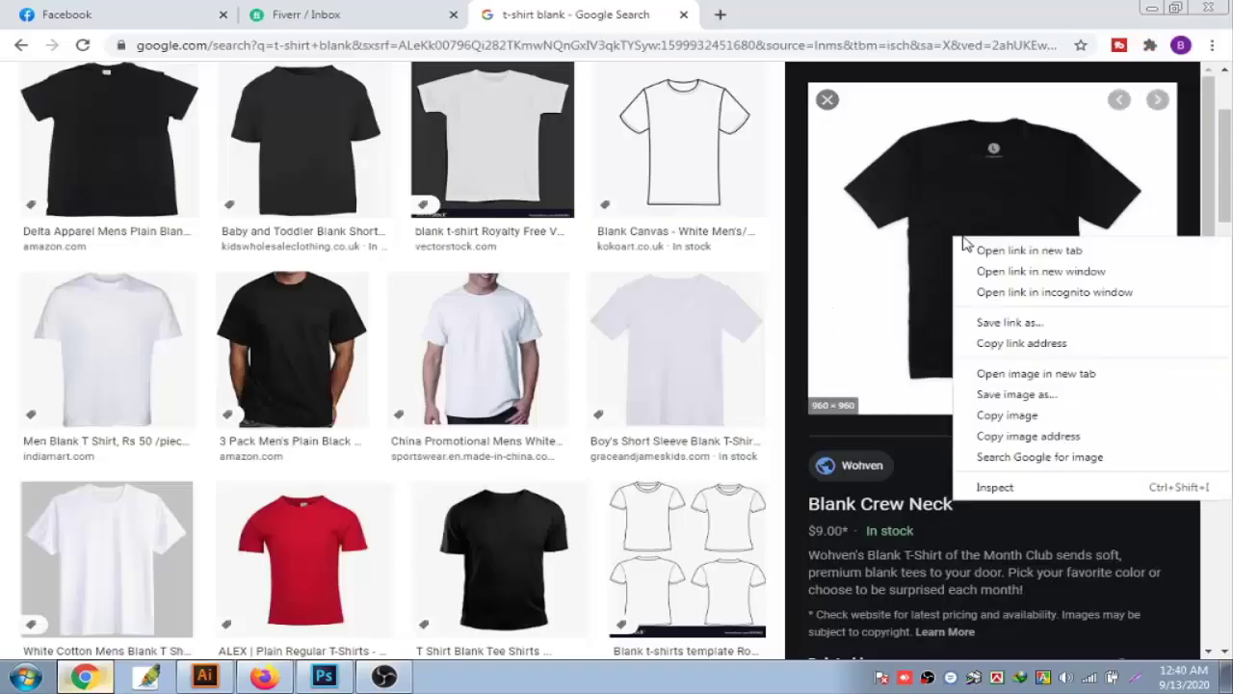
pyautogui.click(1007, 415)
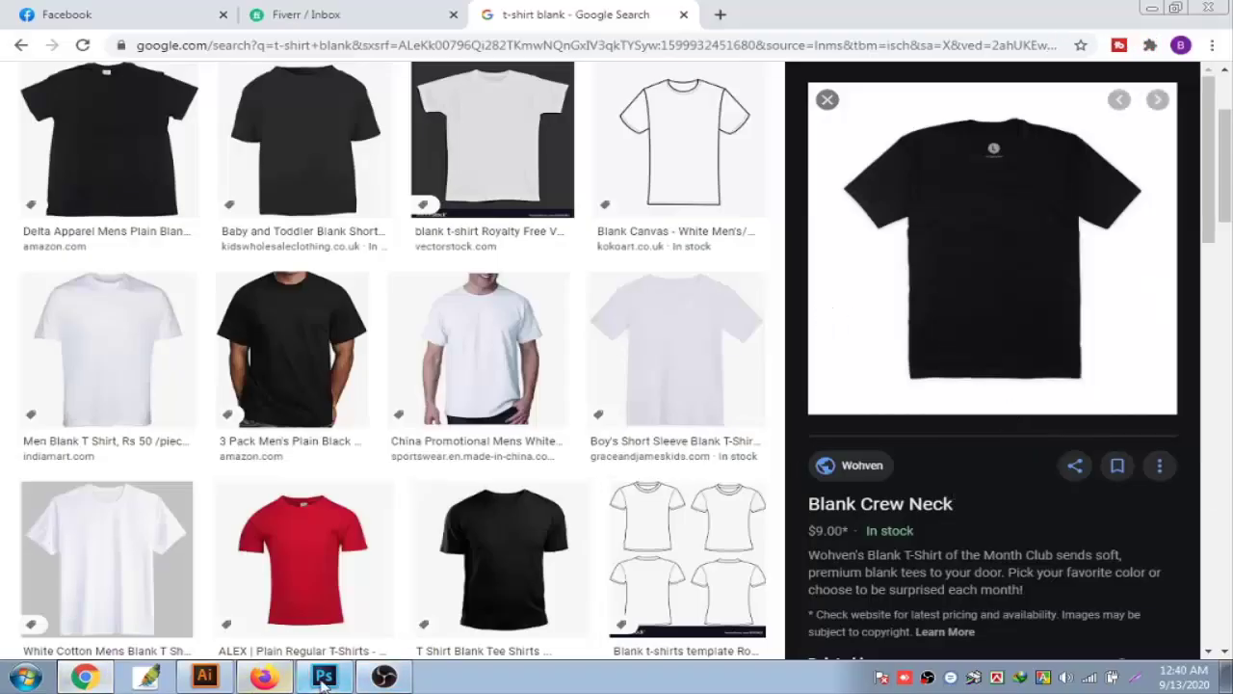
pyautogui.click(324, 677)
# Create a new clipboard-sized document measured in inches at 300 ppi resolution
pyautogui.hotkey('ctrl', 'n')
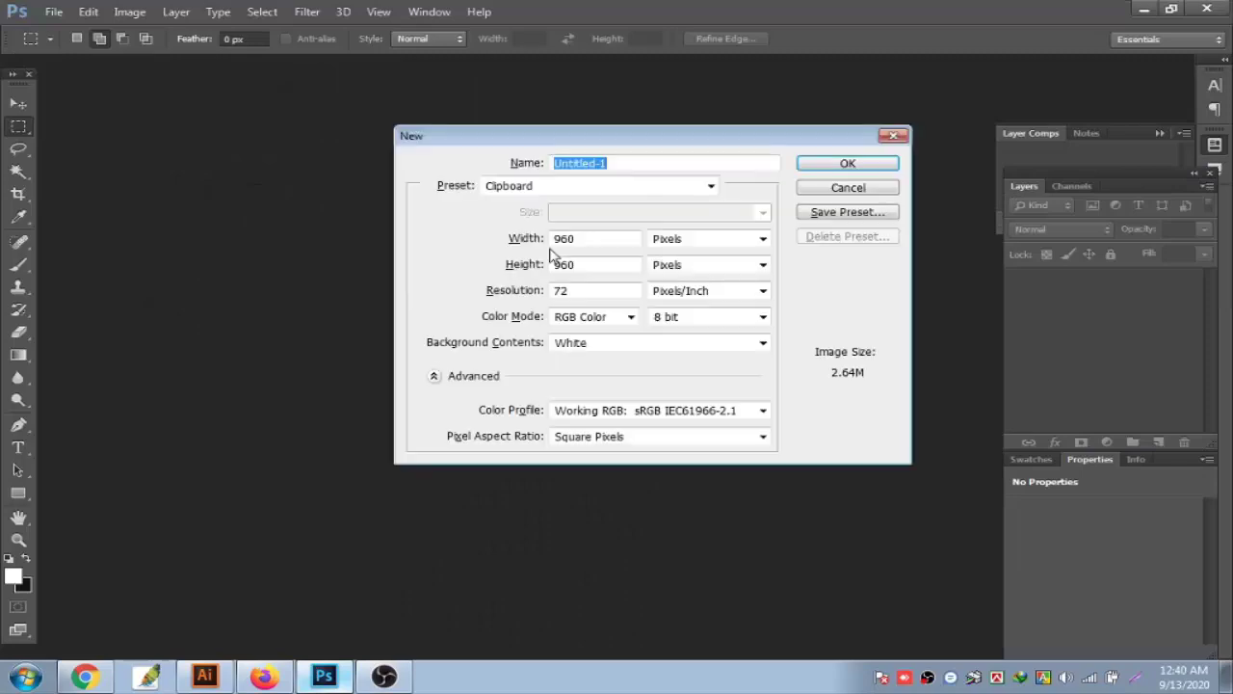
pyautogui.click(709, 239)
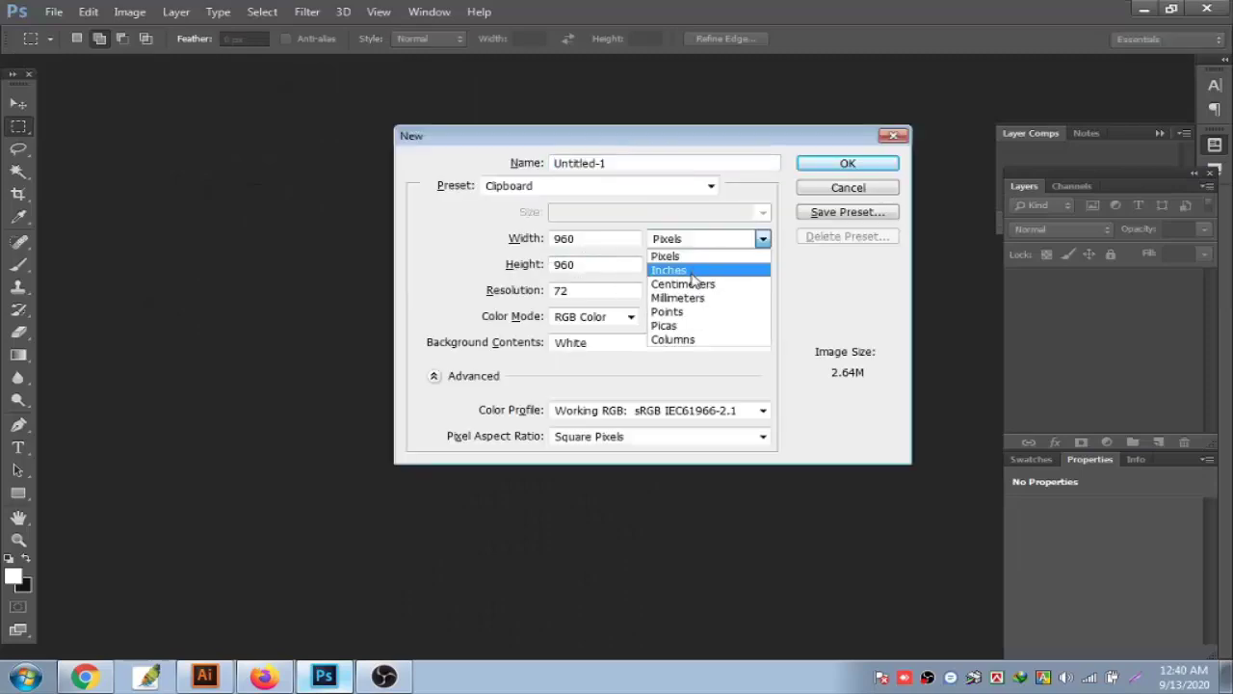
pyautogui.click(675, 267)
pyautogui.doubleClick(613, 291)
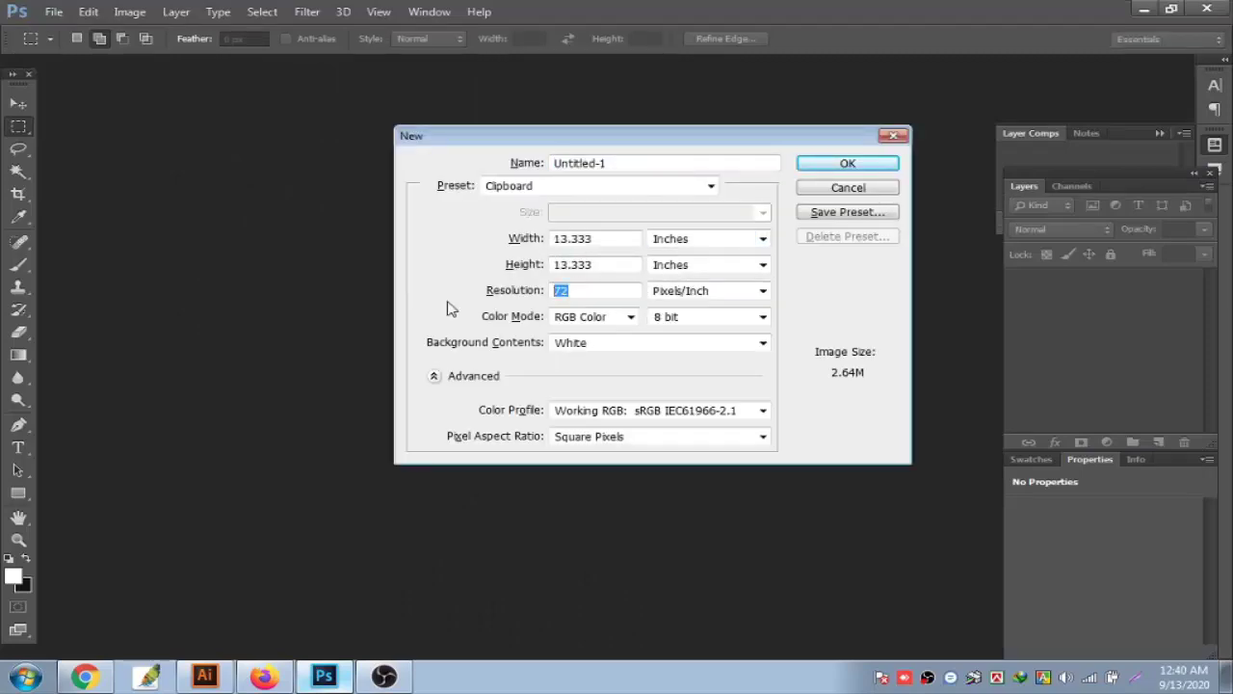
pyautogui.write('300')
pyautogui.press('Return')
# Paste the T-shirt, scale it up to fill the canvas, and delete the Background layer
pyautogui.hotkey('ctrl', 'shift', 'alt', 'n')
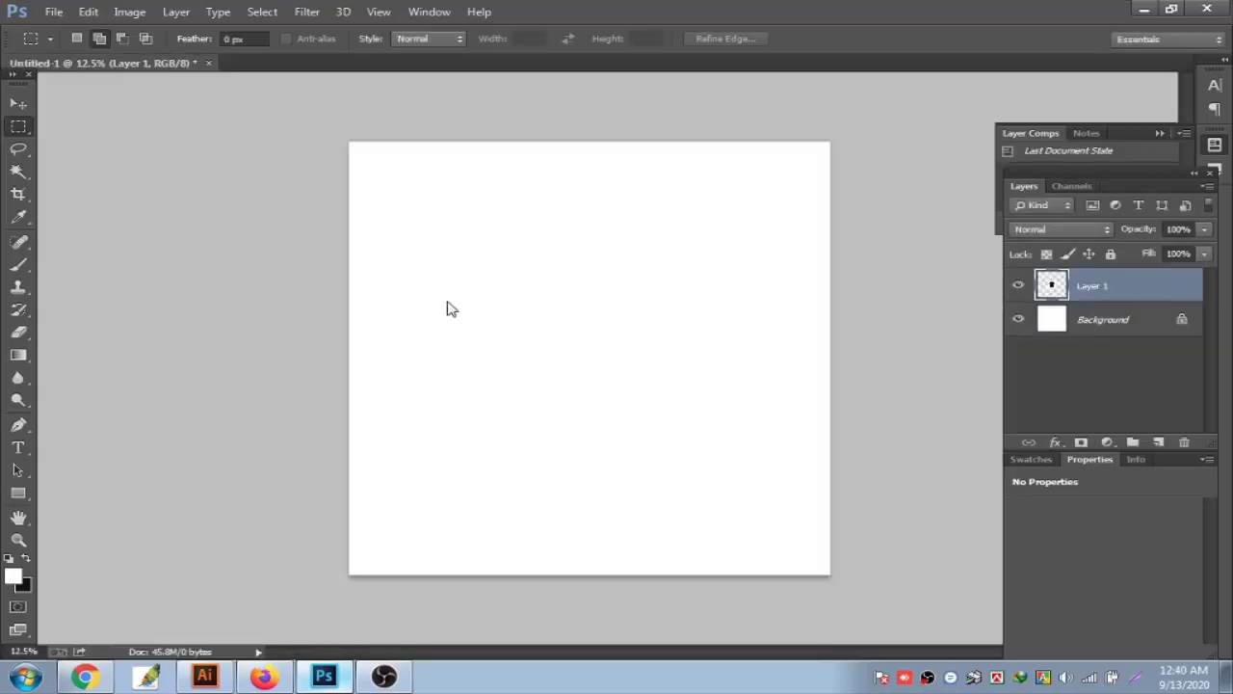
pyautogui.hotkey('ctrl', 'v')
pyautogui.hotkey('ctrl', 't')
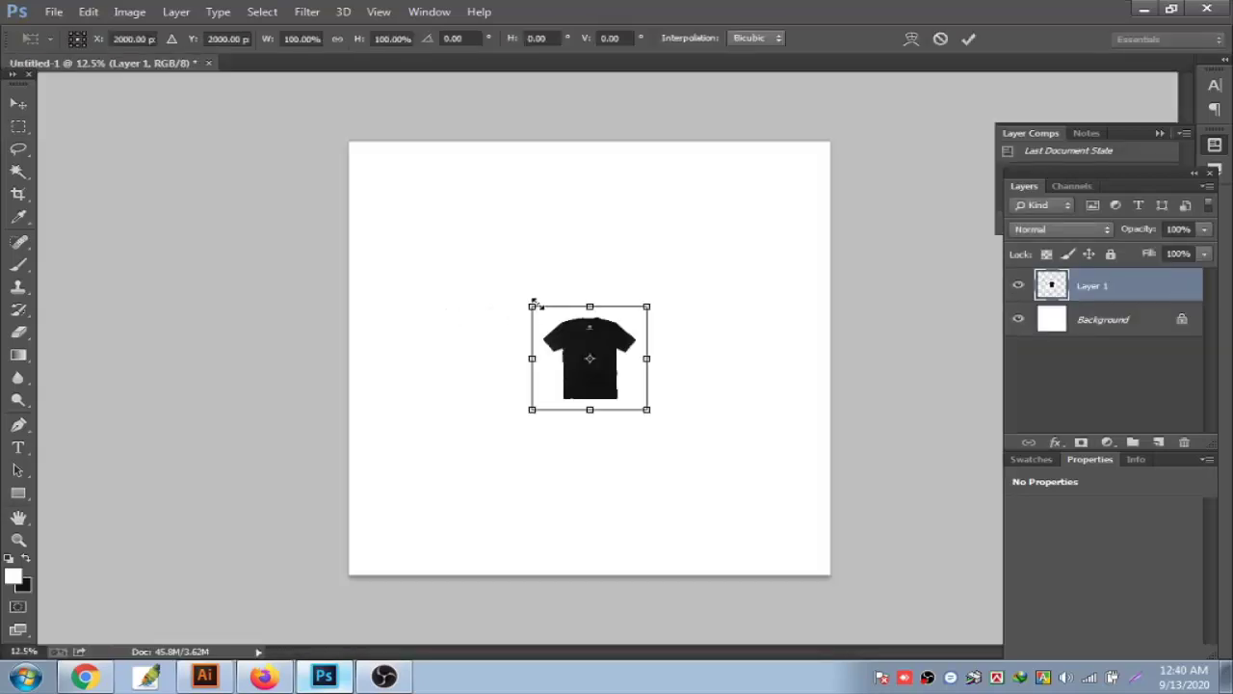
pyautogui.moveTo(536, 303); pyautogui.dragTo(340, 105)
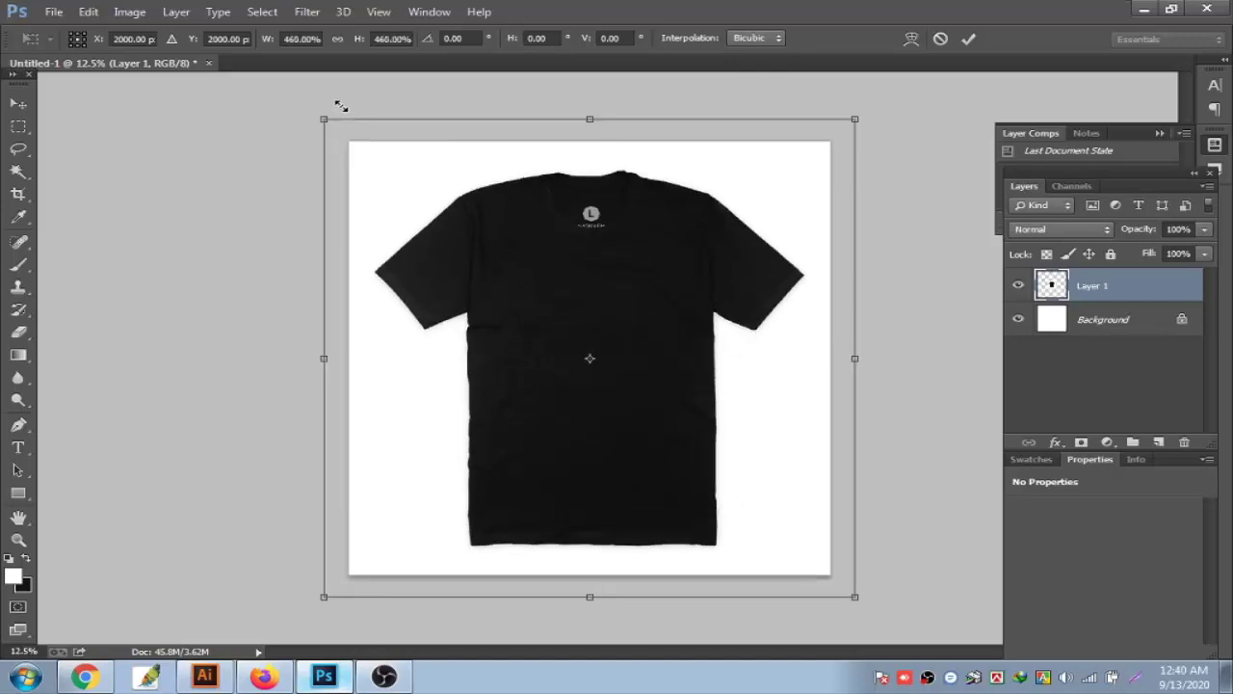
pyautogui.press('Escape')
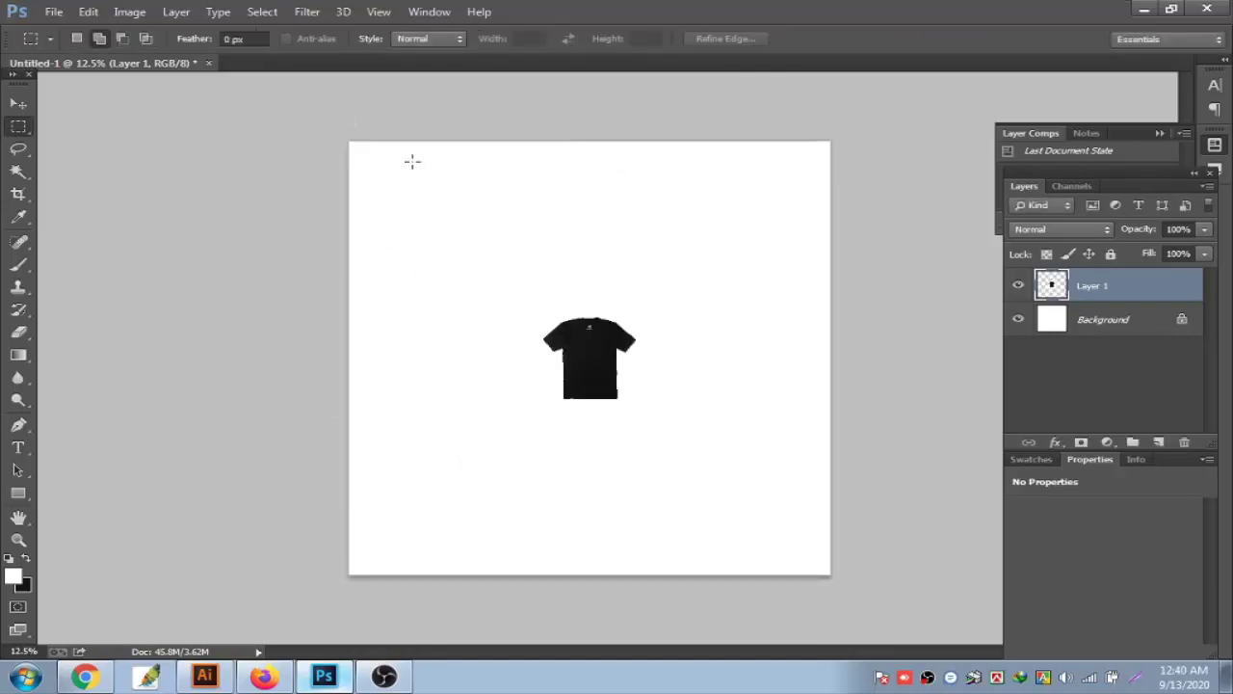
pyautogui.hotkey('ctrl', 't')
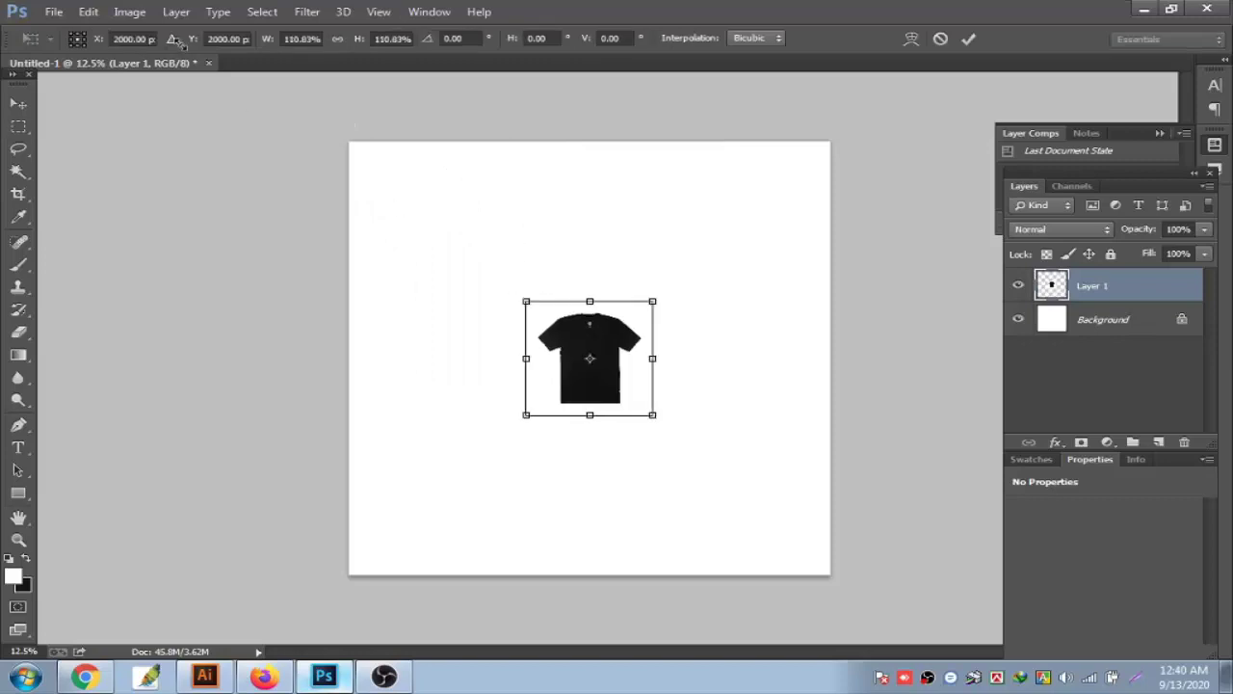
pyautogui.moveTo(530, 303); pyautogui.dragTo(297, 94)
pyautogui.moveTo(180, 45); pyautogui.dragTo(279, 121)
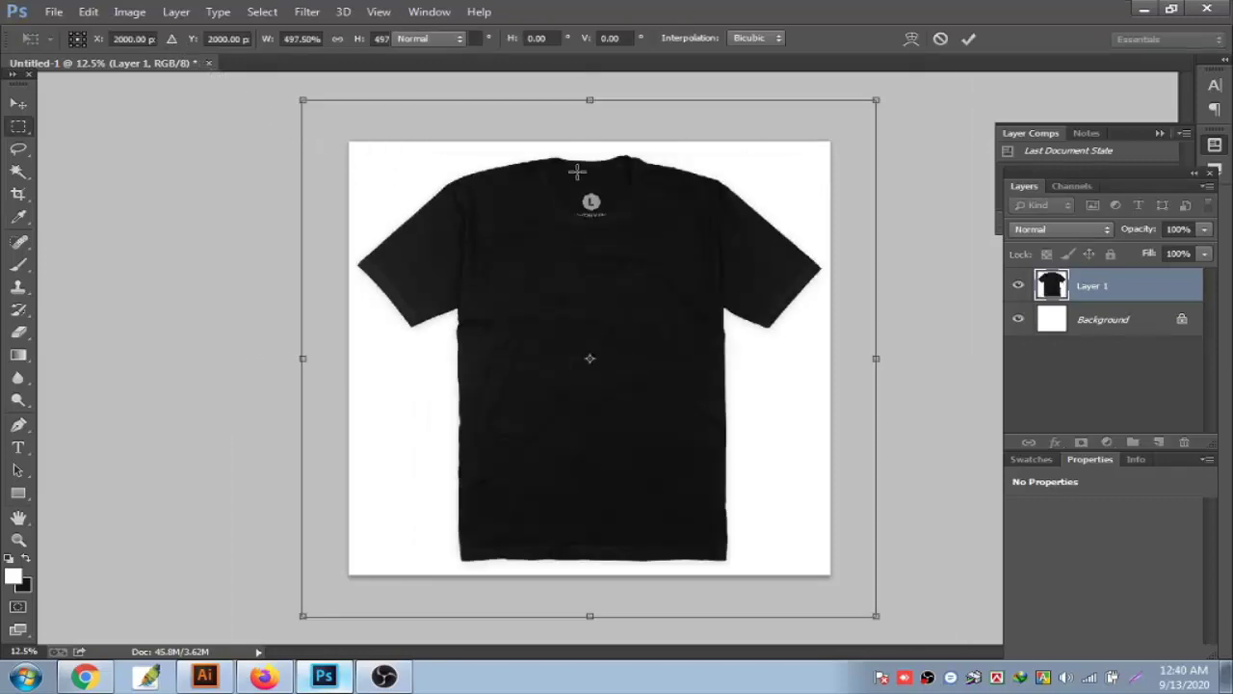
pyautogui.press('Return')
pyautogui.moveTo(1088, 320); pyautogui.dragTo(1184, 442)
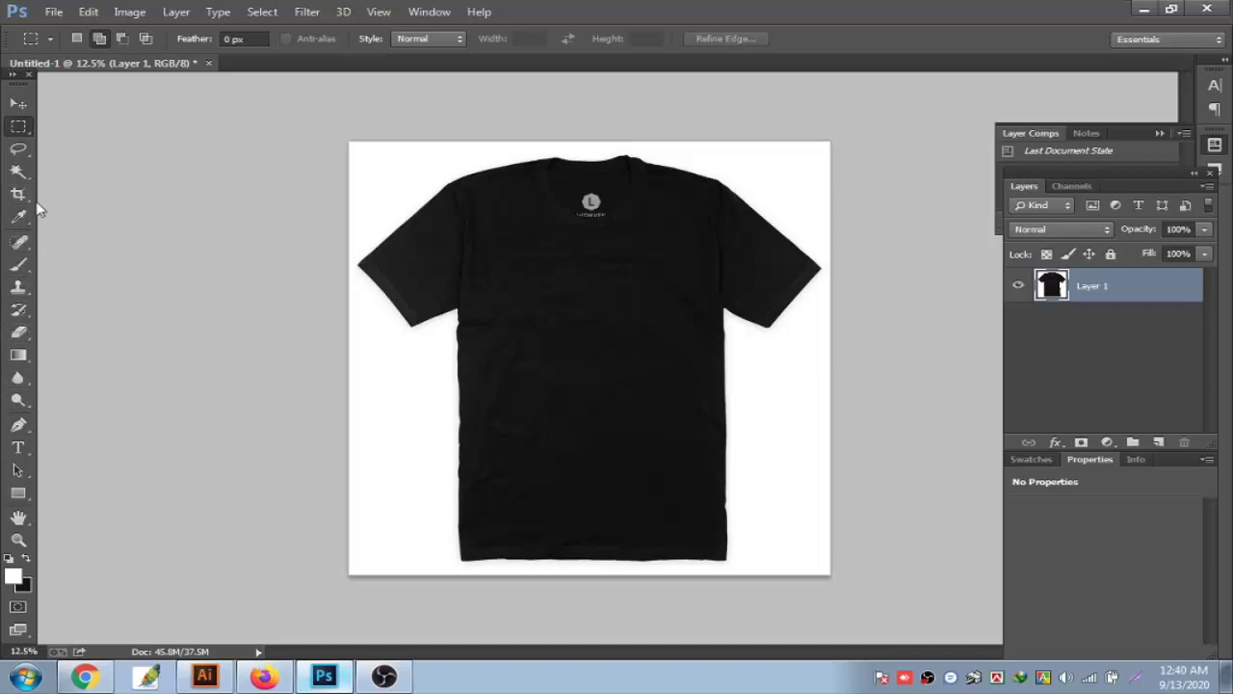
# Delete the white surround with the Magic Wand so the tee sits on transparency, then deselect
pyautogui.click(20, 171)
pyautogui.click(427, 367)
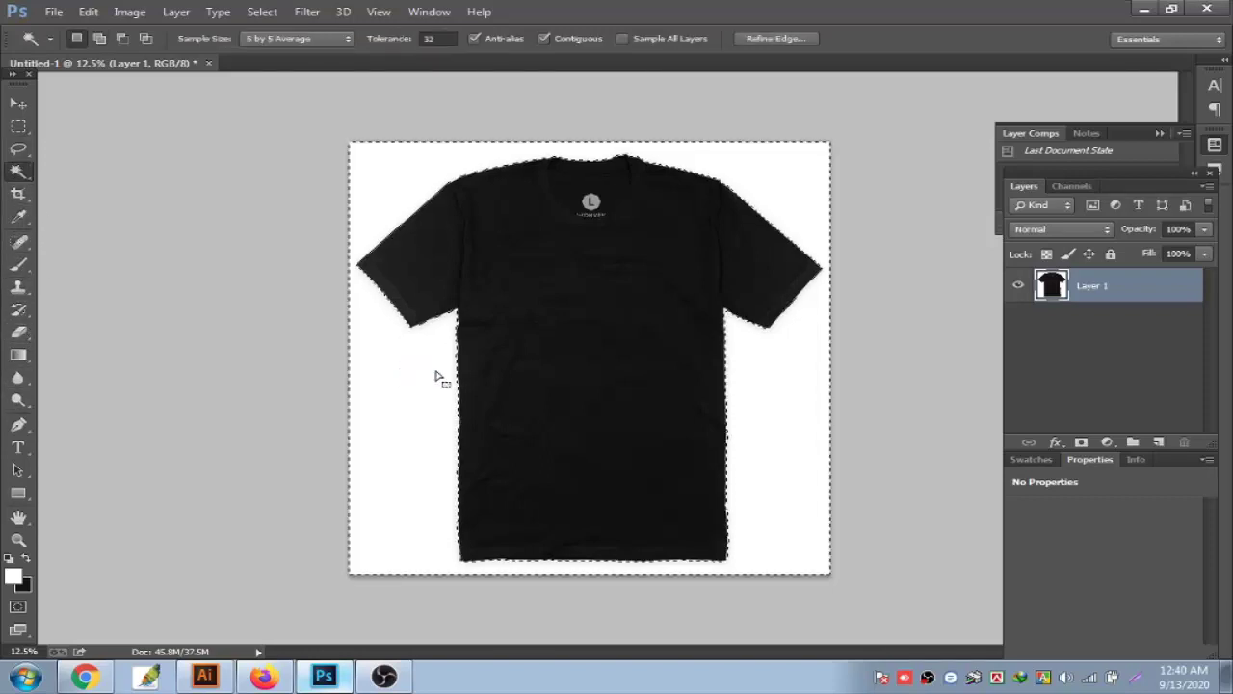
pyautogui.press('Delete')
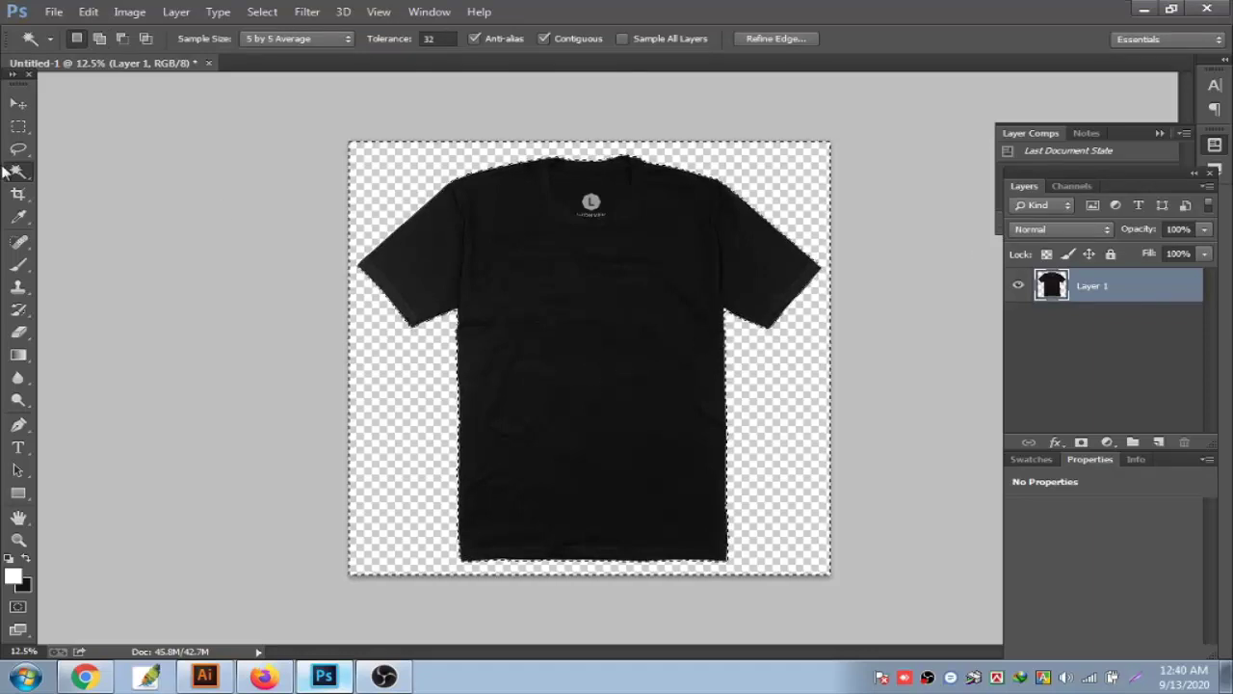
pyautogui.click(18, 126)
pyautogui.click(581, 305)
# Zoom in on the T-shirt's collar and switch to the Elliptical Marquee tool
pyautogui.keyDown('ctrl'); pyautogui.click(581, 306); pyautogui.keyUp('ctrl')
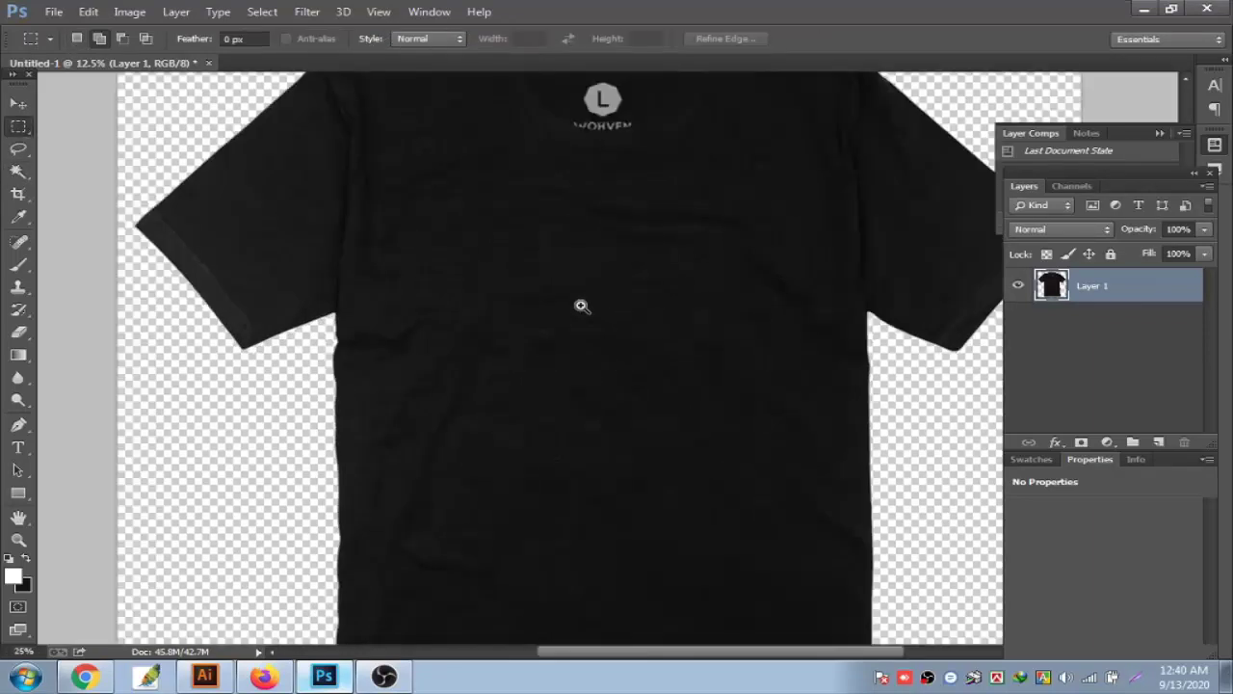
pyautogui.moveTo(630, 325); pyautogui.dragTo(605, 398)
pyautogui.scroll(3, 605, 398)
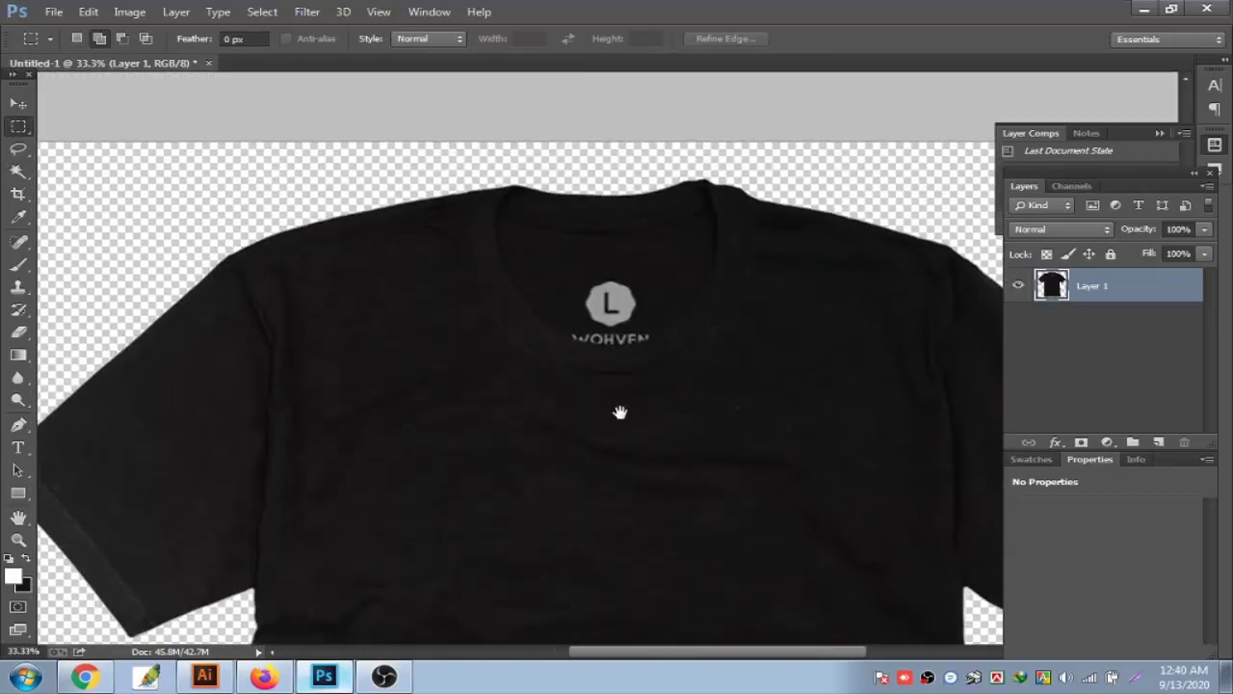
pyautogui.keyDown('ctrl'); pyautogui.click(609, 313); pyautogui.keyUp('ctrl')
pyautogui.moveTo(628, 318); pyautogui.dragTo(616, 405)
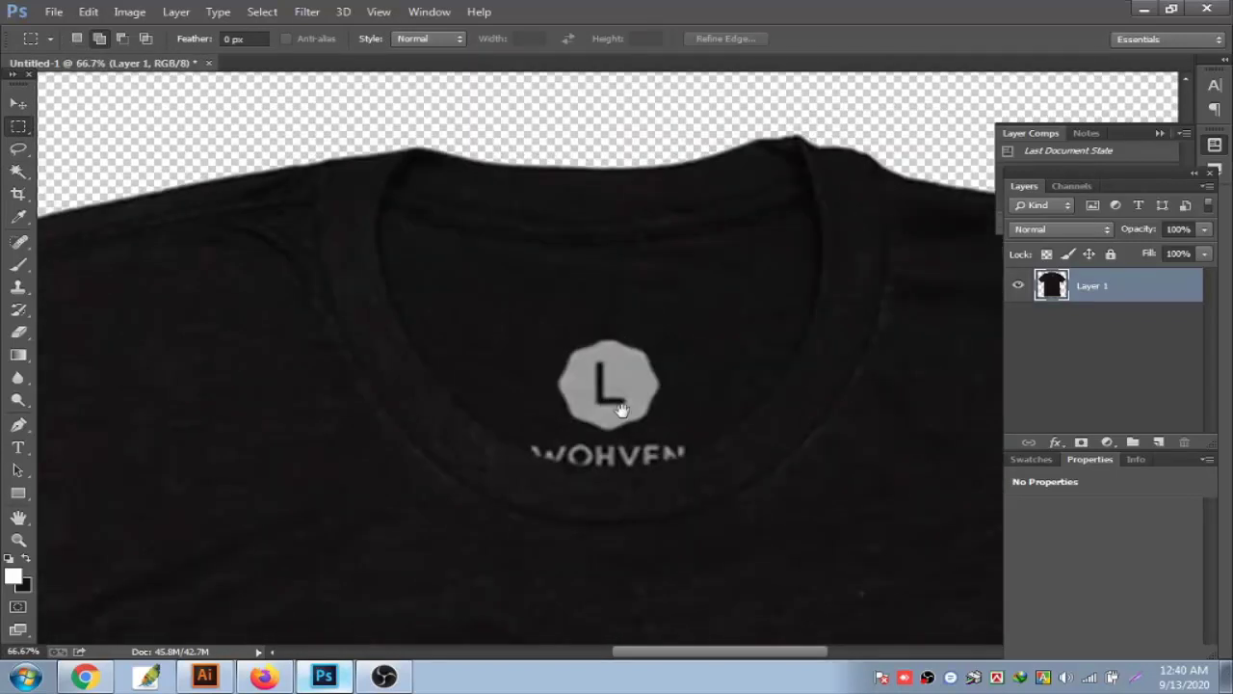
pyautogui.press('s')
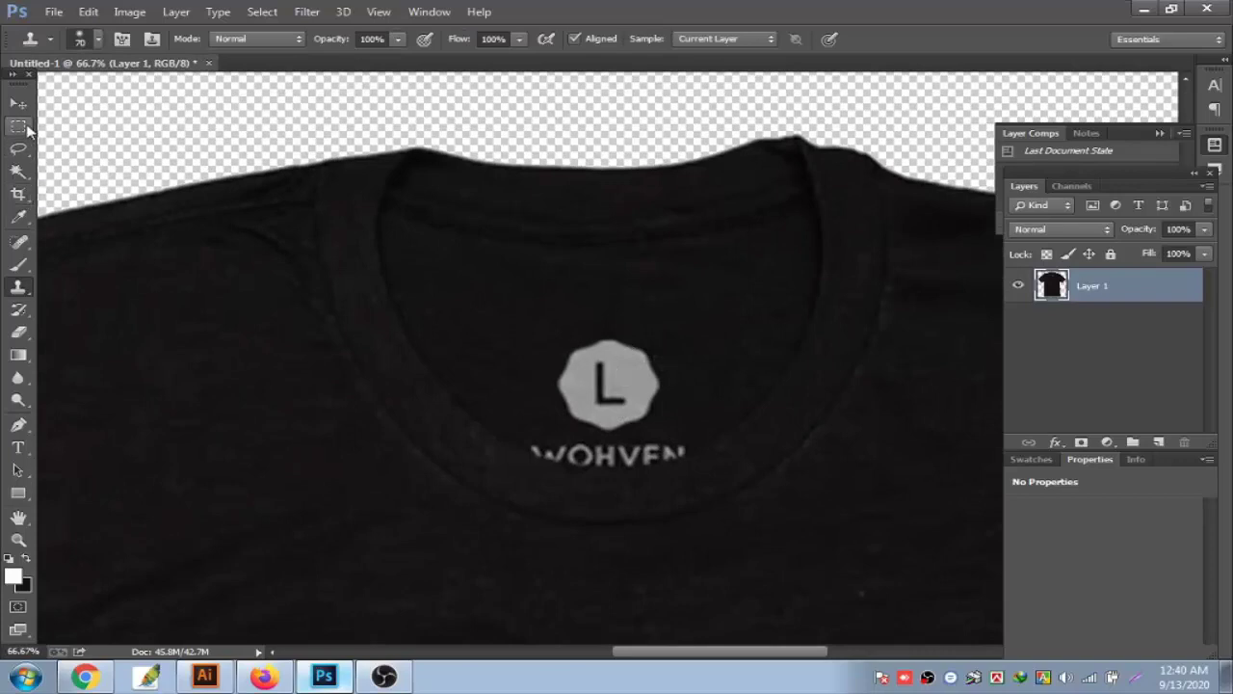
pyautogui.click(17, 126)
pyautogui.click(57, 144)
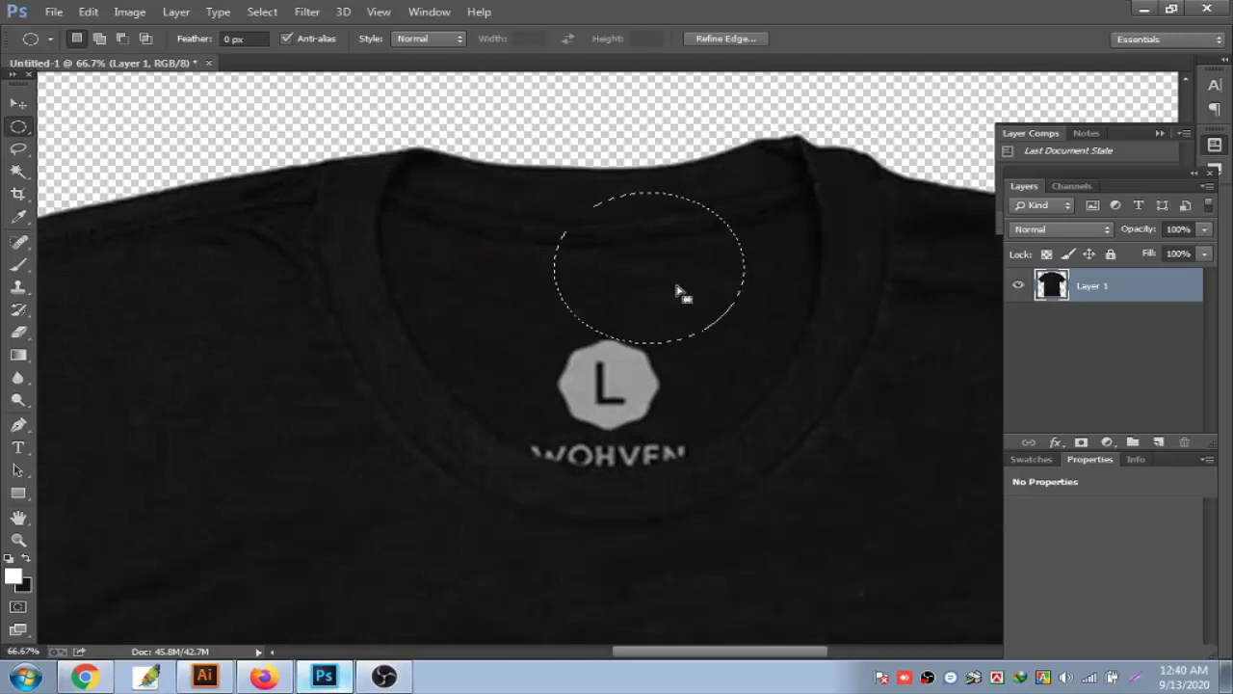
# Delete the grey logo and lettering with oval selections, then deselect and fit the shirt on screen
pyautogui.moveTo(679, 302)
pyautogui.mouseDown()
pyautogui.moveTo(688, 335)
pyautogui.moveTo(675, 279)
pyautogui.mouseUp()
pyautogui.click(679, 337)
pyautogui.press('Delete')
pyautogui.moveTo(738, 342)
pyautogui.mouseDown()
pyautogui.moveTo(634, 386)
pyautogui.moveTo(582, 453)
pyautogui.moveTo(634, 436)
pyautogui.moveTo(611, 462)
pyautogui.mouseUp()
pyautogui.press('Delete')
pyautogui.press('Delete')
pyautogui.hotkey('ctrl', 'z')
pyautogui.press('Delete')
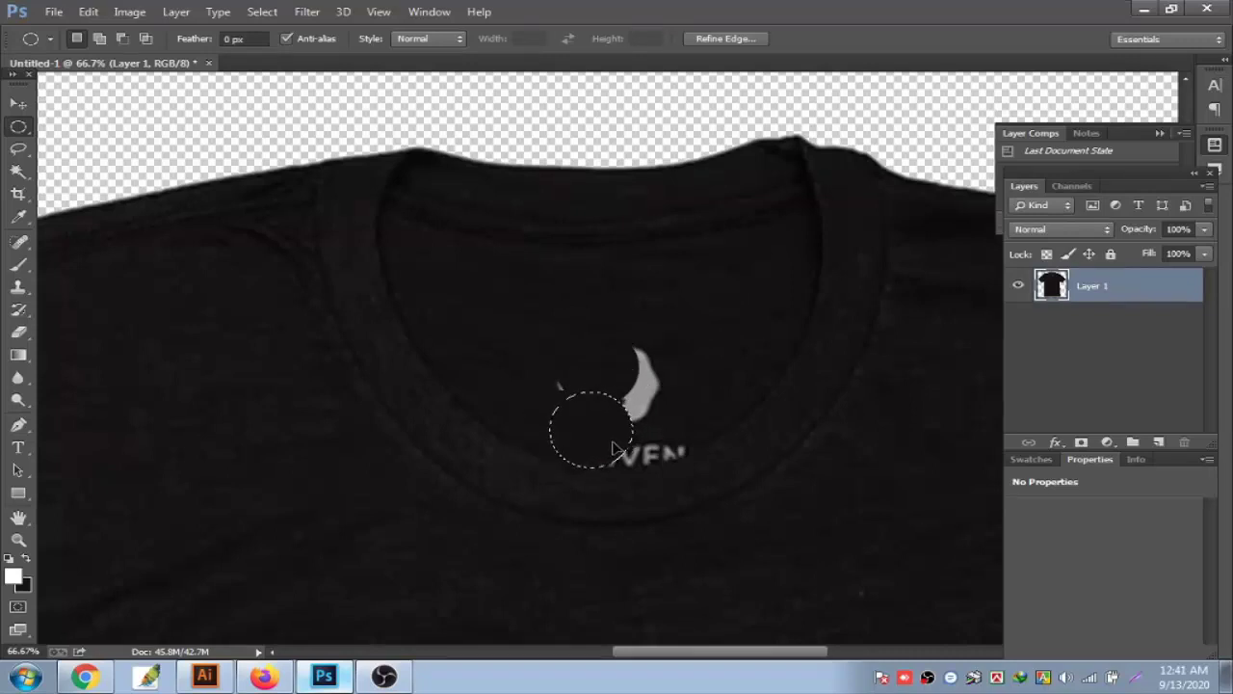
pyautogui.moveTo(592, 405)
pyautogui.mouseDown()
pyautogui.moveTo(569, 403)
pyautogui.moveTo(638, 370)
pyautogui.moveTo(643, 434)
pyautogui.moveTo(627, 435)
pyautogui.moveTo(671, 430)
pyautogui.moveTo(681, 446)
pyautogui.moveTo(633, 434)
pyautogui.mouseUp()
pyautogui.press('Delete')
pyautogui.press('Delete')
pyautogui.press('Delete')
pyautogui.press('Delete')
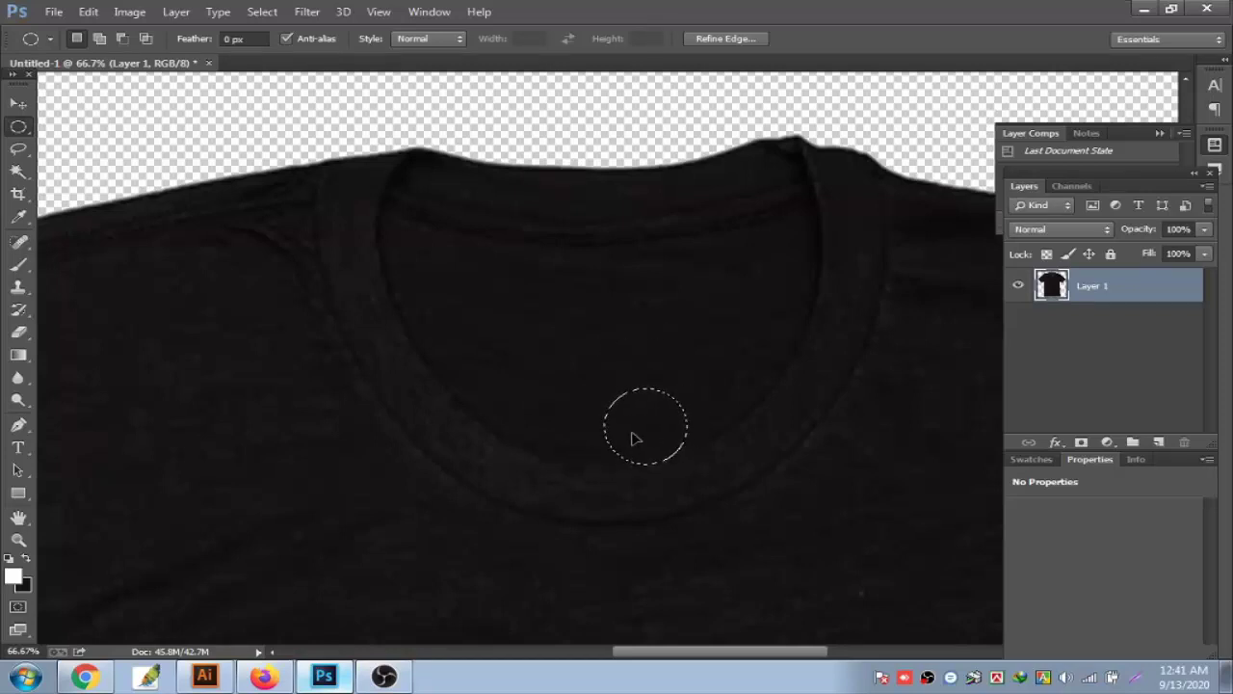
pyautogui.hotkey('ctrl', 'd')
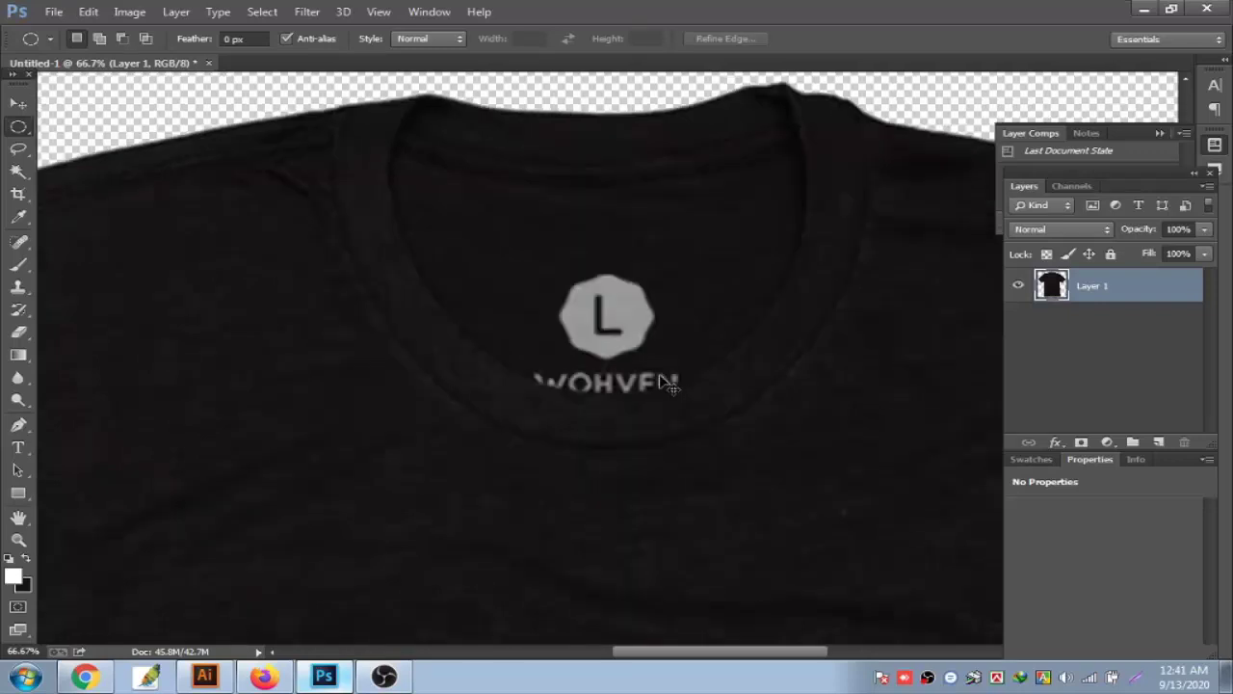
pyautogui.hotkey('ctrl', '0')
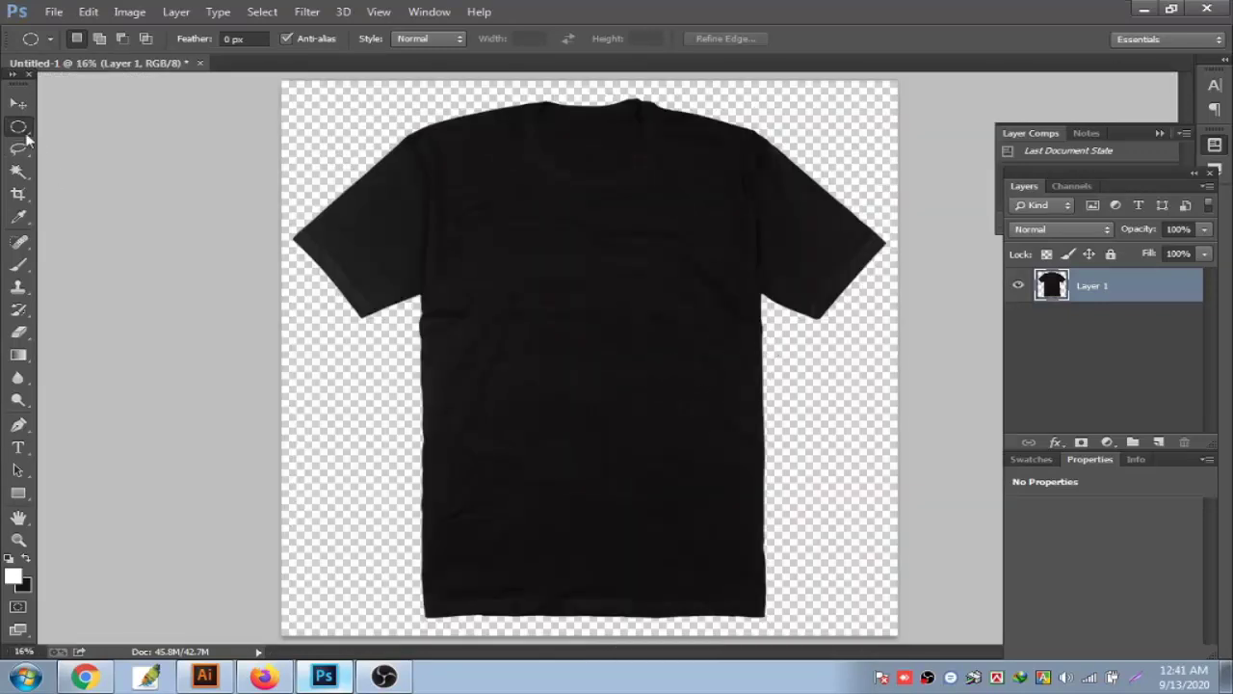
# Draw a white 400 × 3745 px collar-to-hem stripe, clip it to the shirt, and convert it to a smart object
pyautogui.click(18, 493)
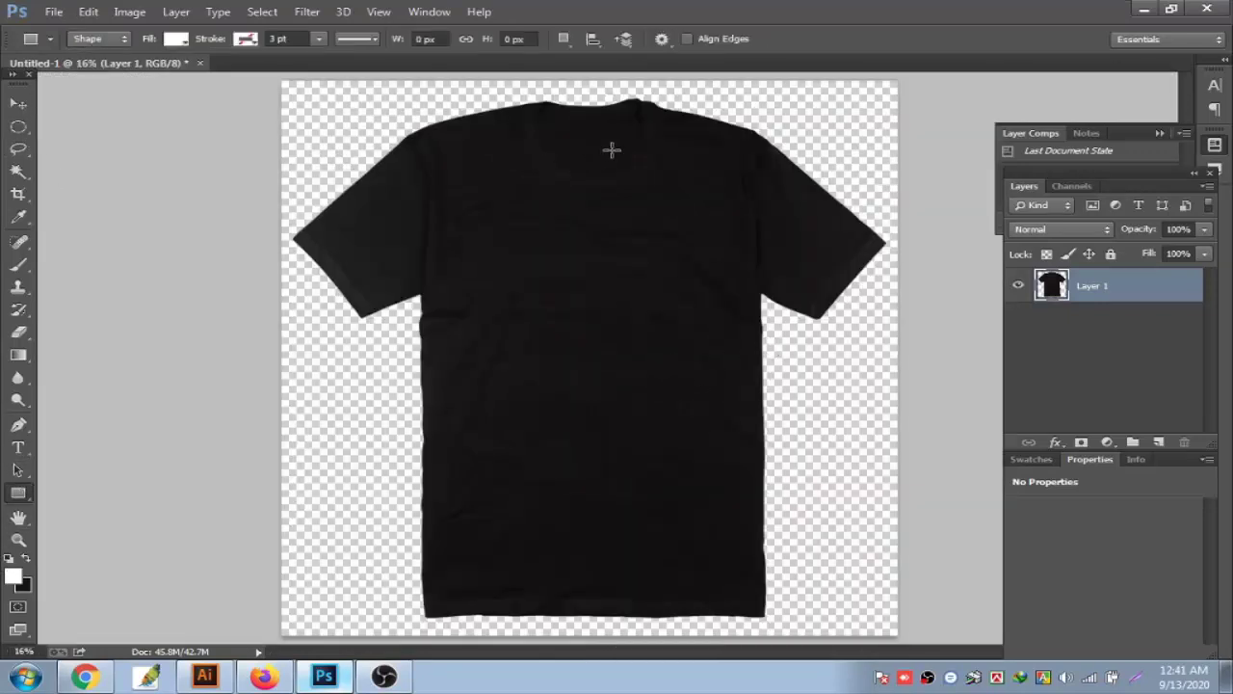
pyautogui.moveTo(664, 99); pyautogui.dragTo(725, 618)
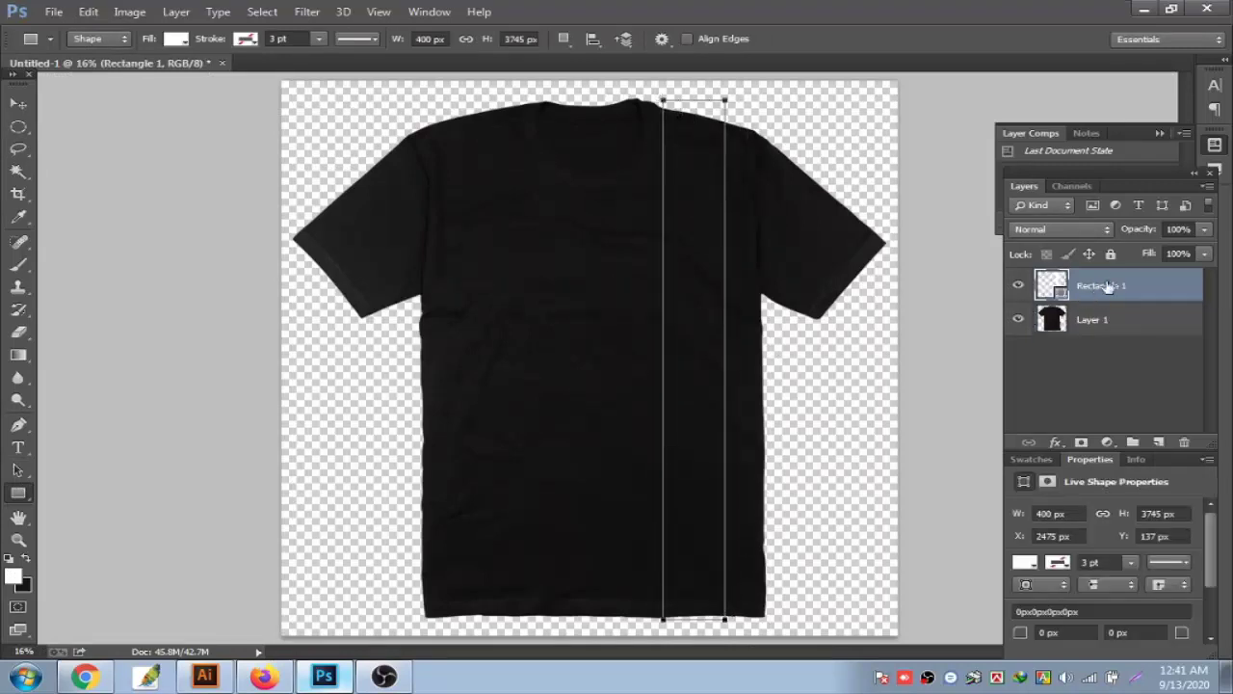
pyautogui.click(130, 12)
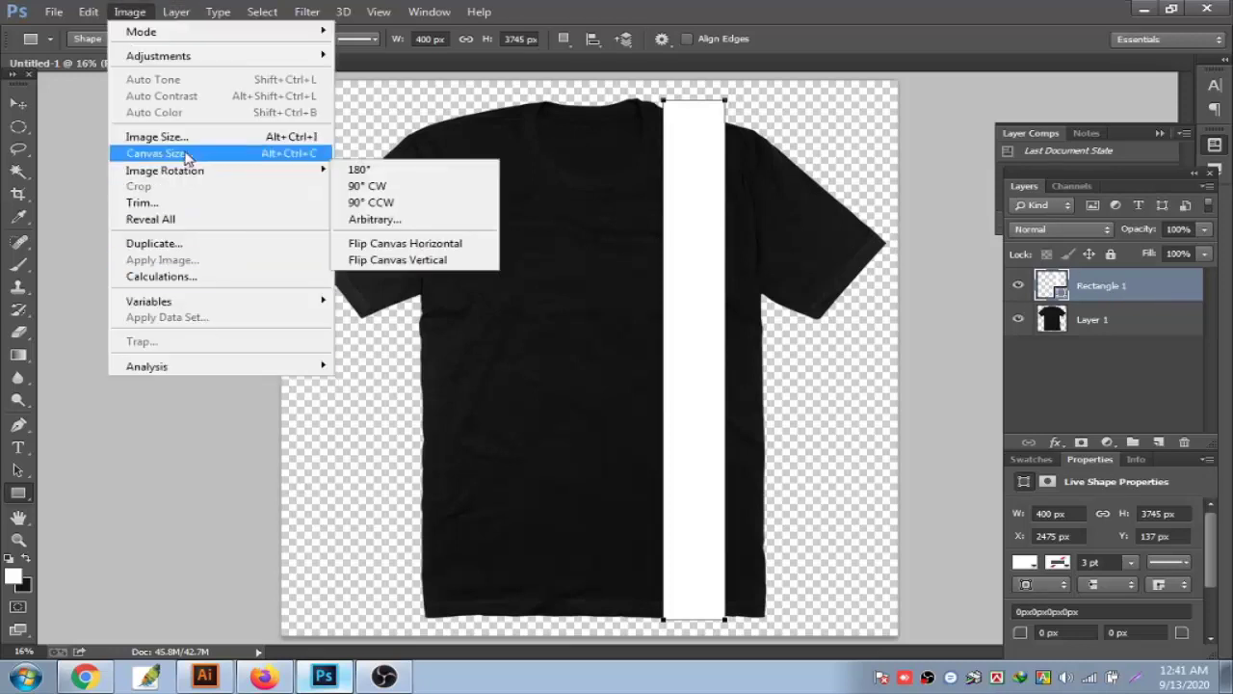
pyautogui.click(256, 253)
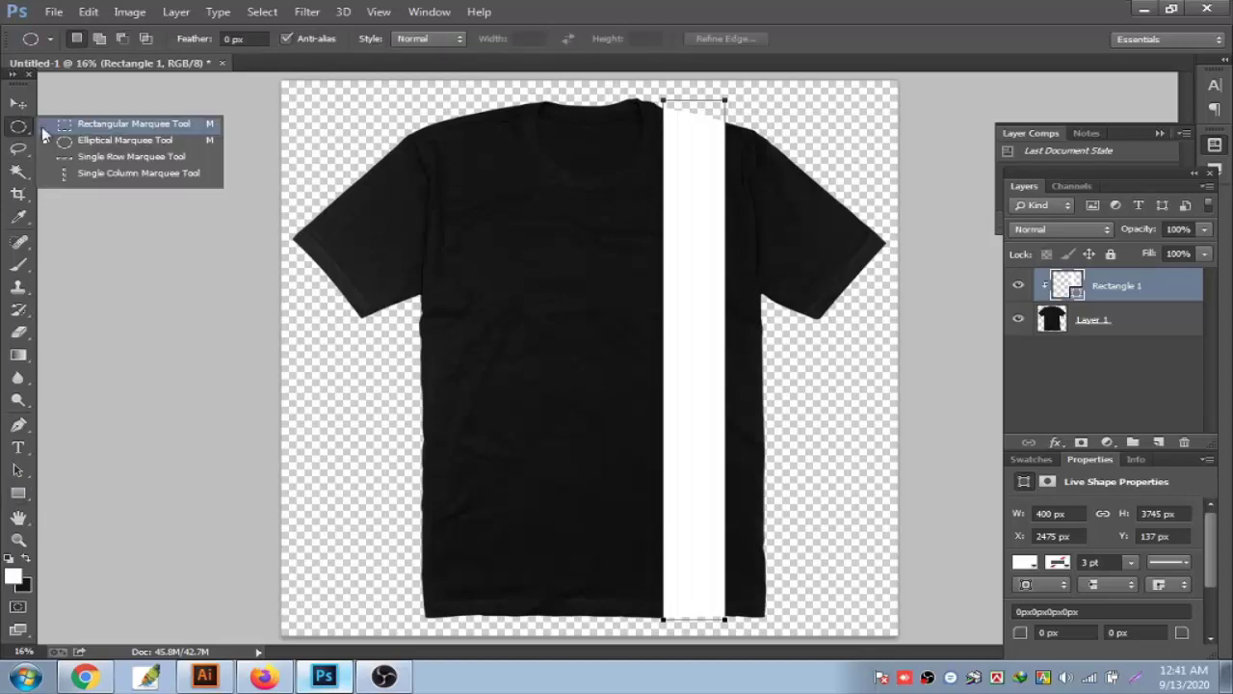
pyautogui.moveTo(18, 127); pyautogui.dragTo(92, 126)
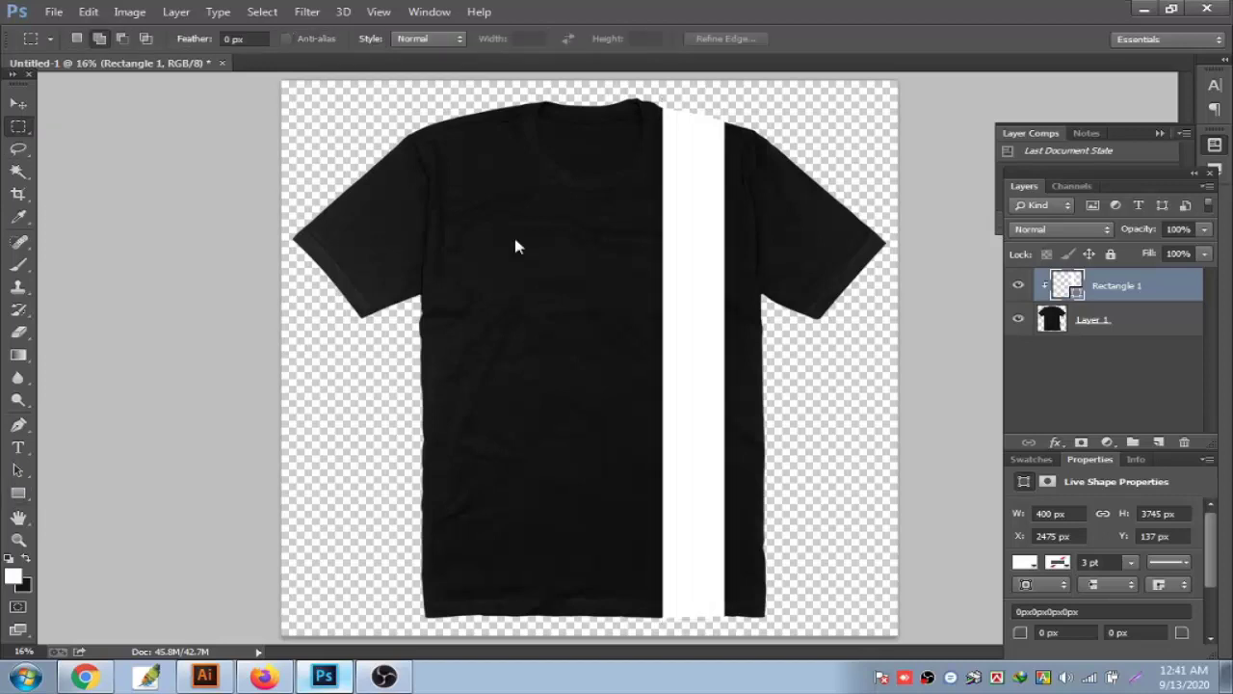
pyautogui.rightClick(1078, 277)
pyautogui.click(780, 203)
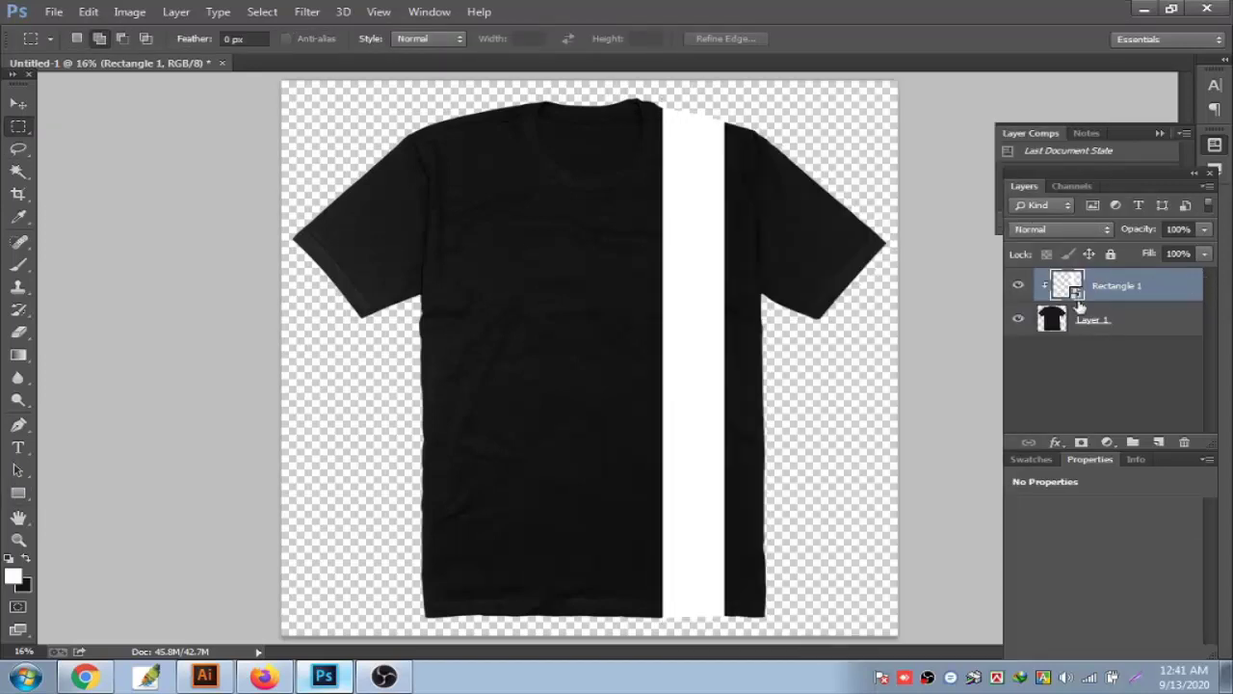
# Place the LINE artwork inside the stripe's smart object, stretch it to fill, and close back to Untitled-1
pyautogui.doubleClick(1077, 294)
pyautogui.click(624, 282)
pyautogui.click(53, 11)
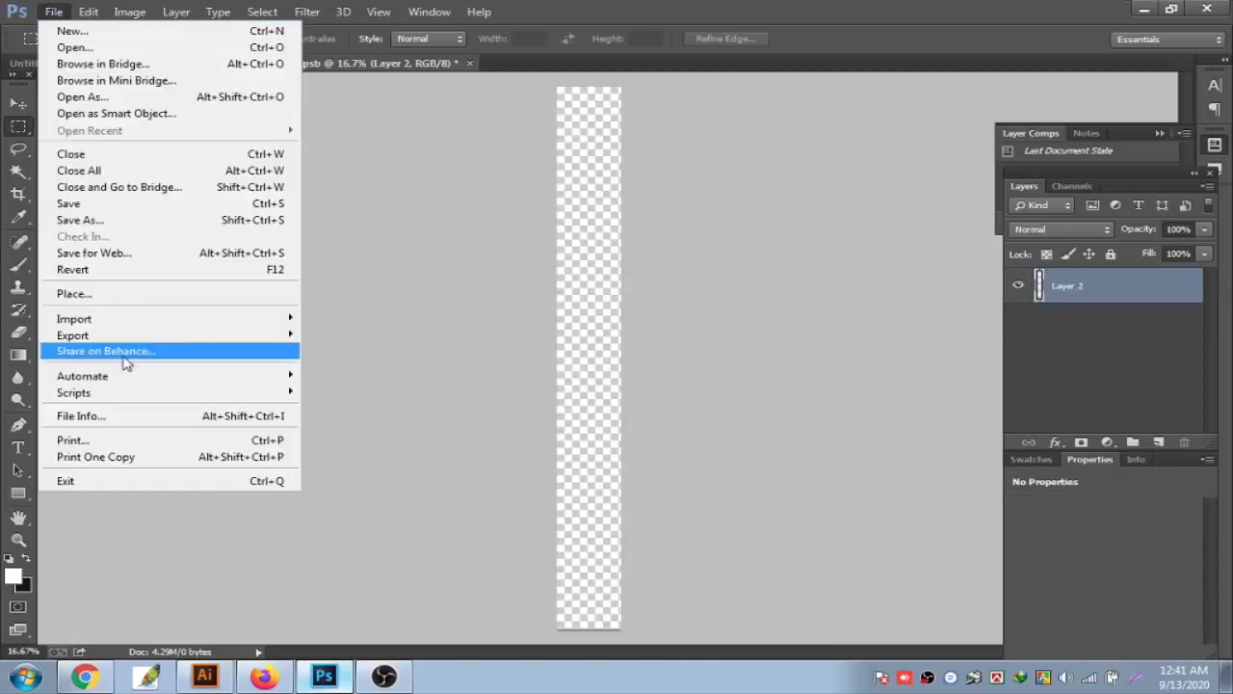
pyautogui.click(101, 294)
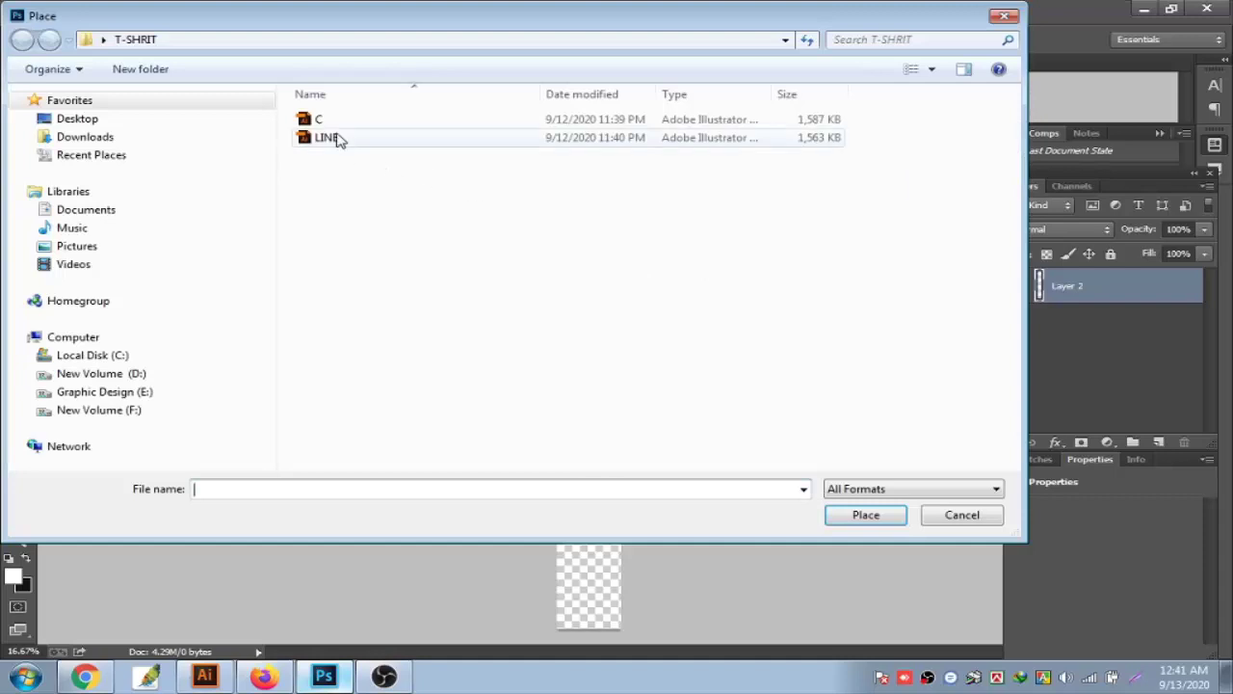
pyautogui.doubleClick(336, 136)
pyautogui.press('Return')
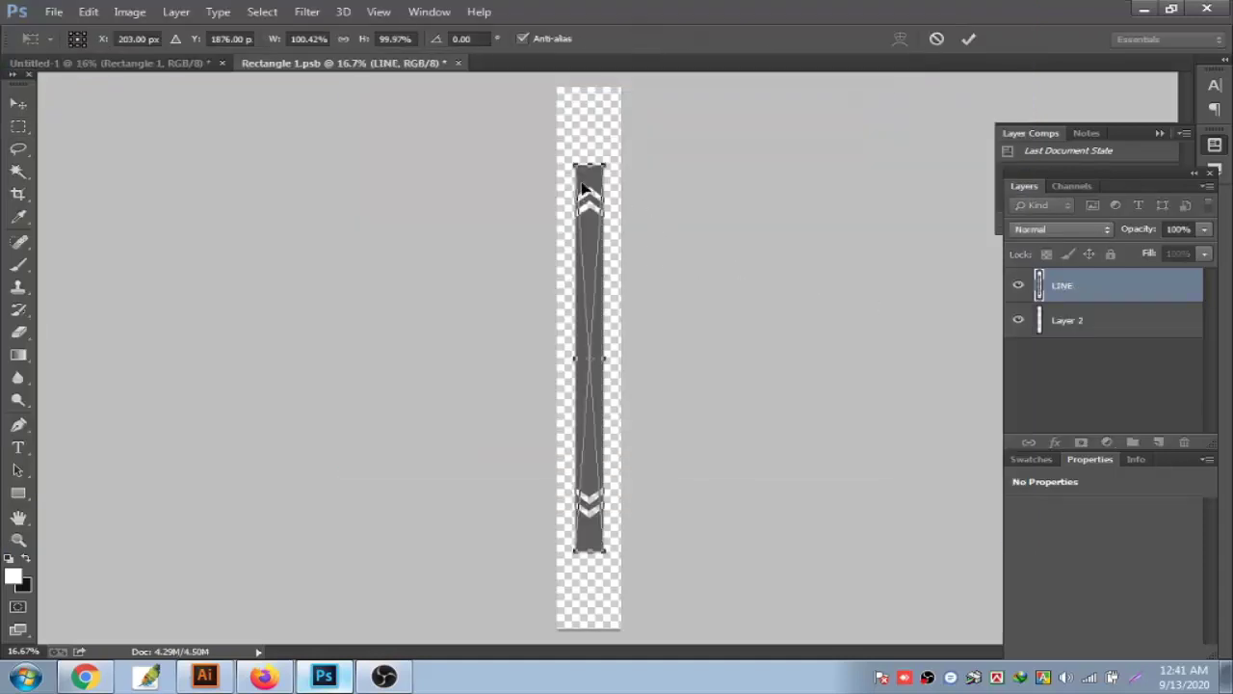
pyautogui.moveTo(570, 167); pyautogui.dragTo(507, 90)
pyautogui.press('Return')
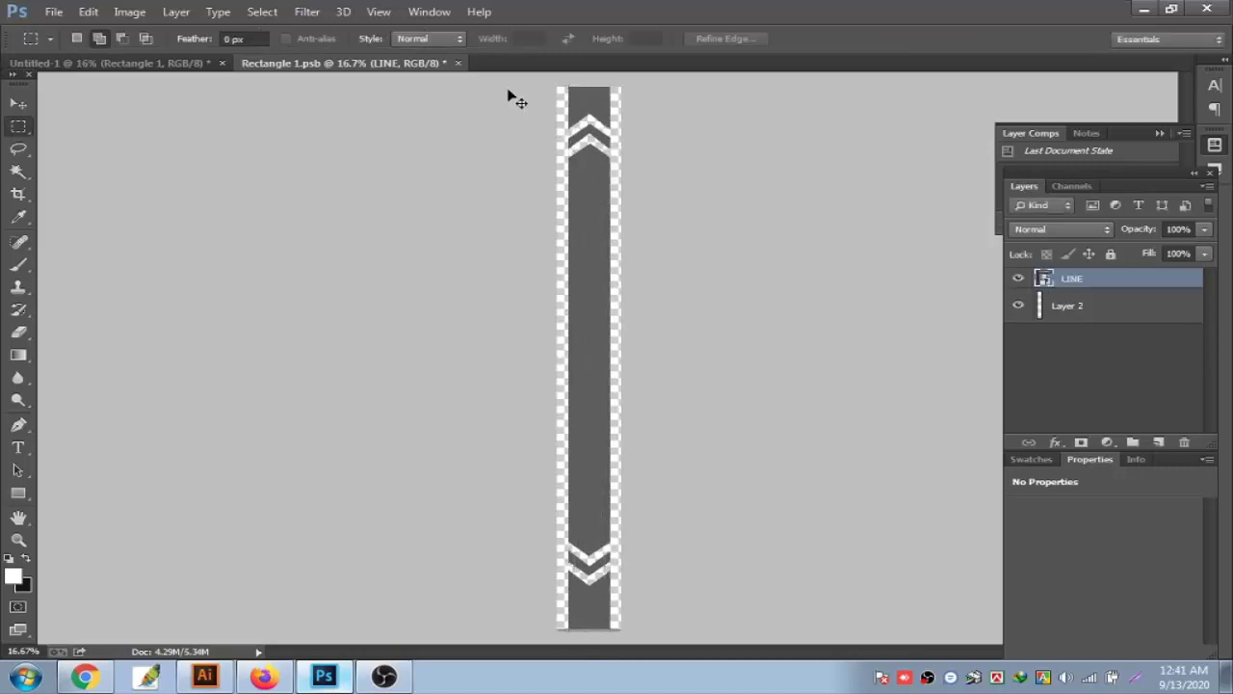
pyautogui.hotkey('ctrl', 'w')
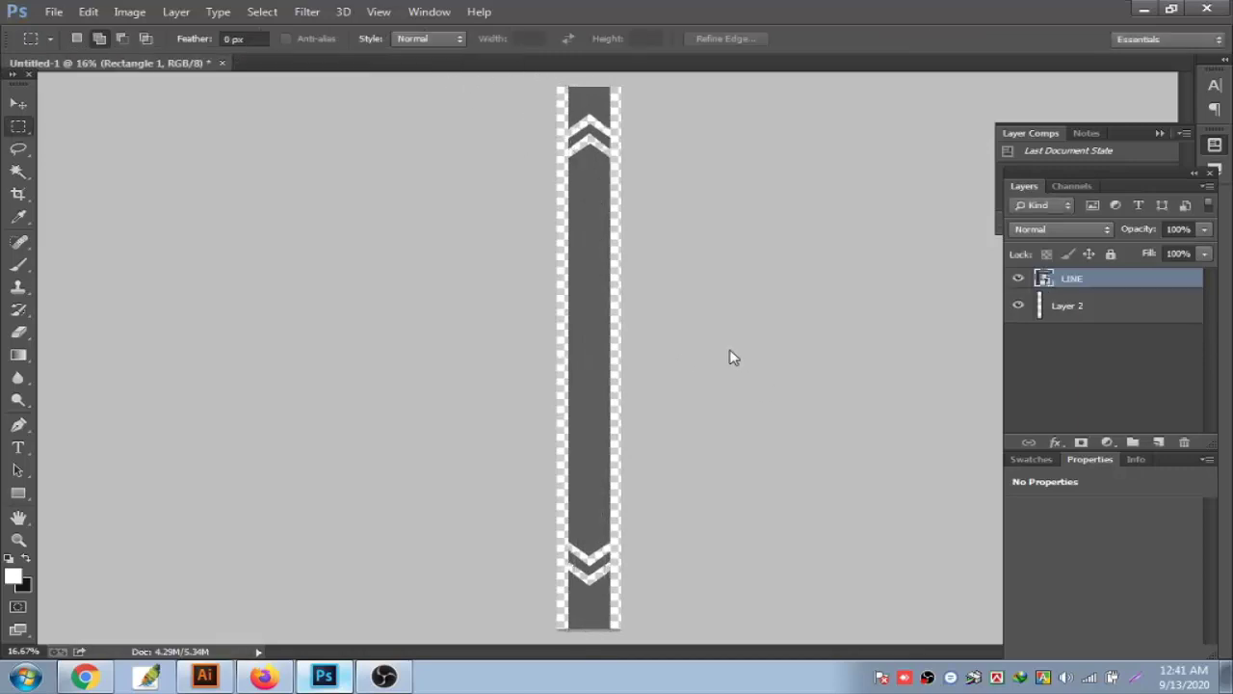
# Give the stripe layer a white Color Overlay in Blending Options
pyautogui.rightClick(1098, 302)
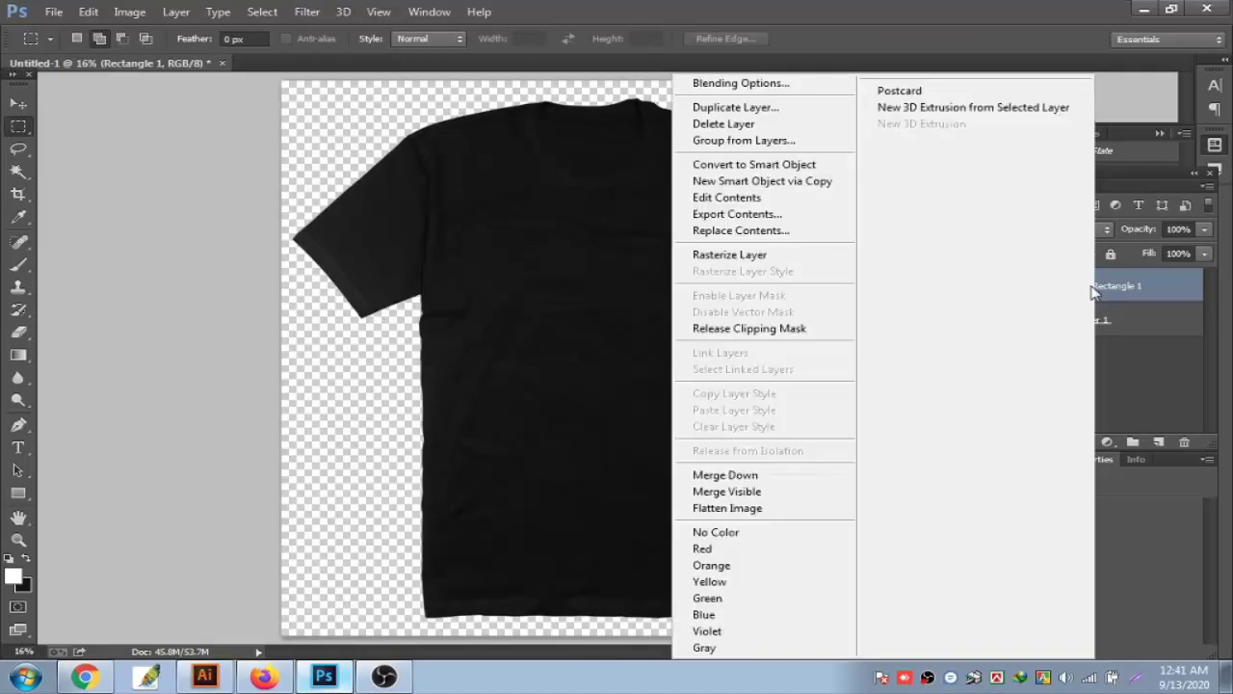
pyautogui.click(741, 83)
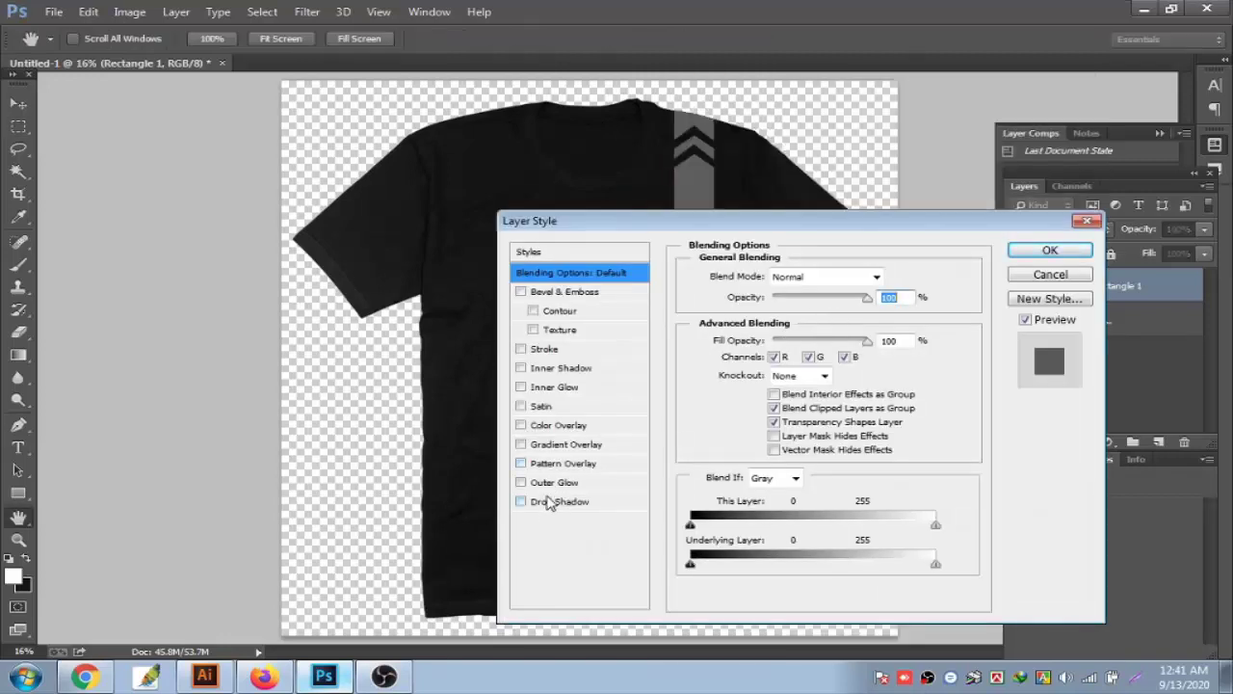
pyautogui.click(543, 425)
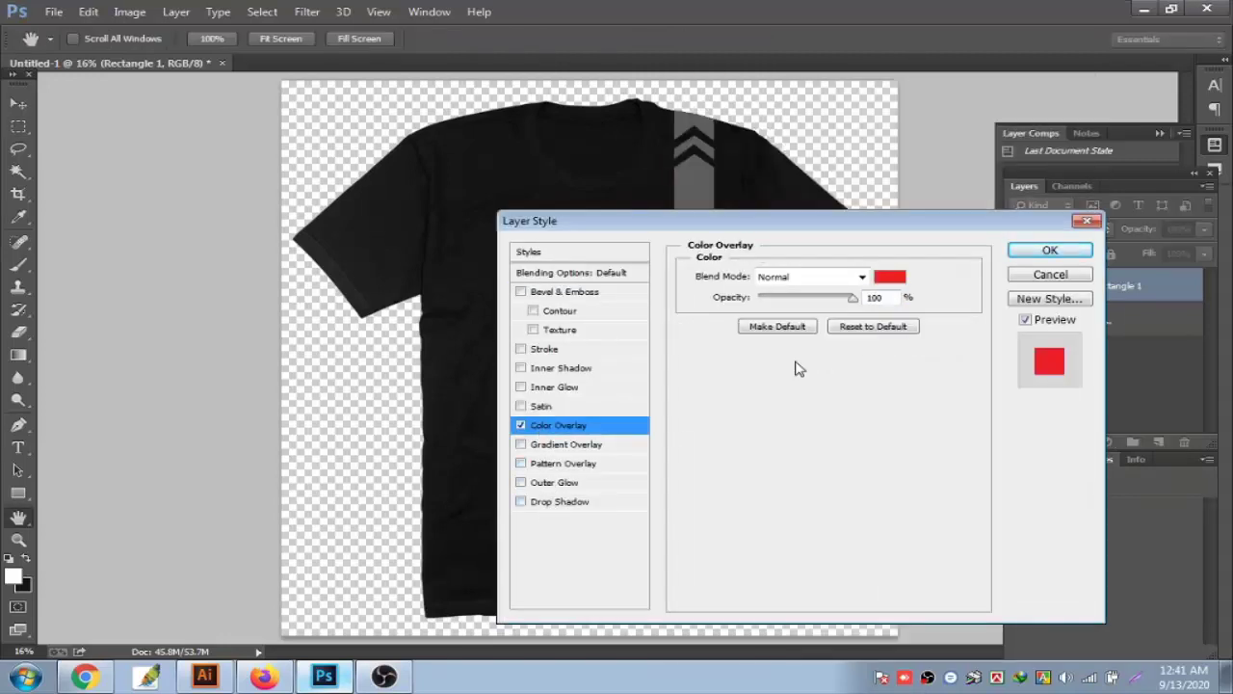
pyautogui.click(891, 277)
pyautogui.click(87, 120)
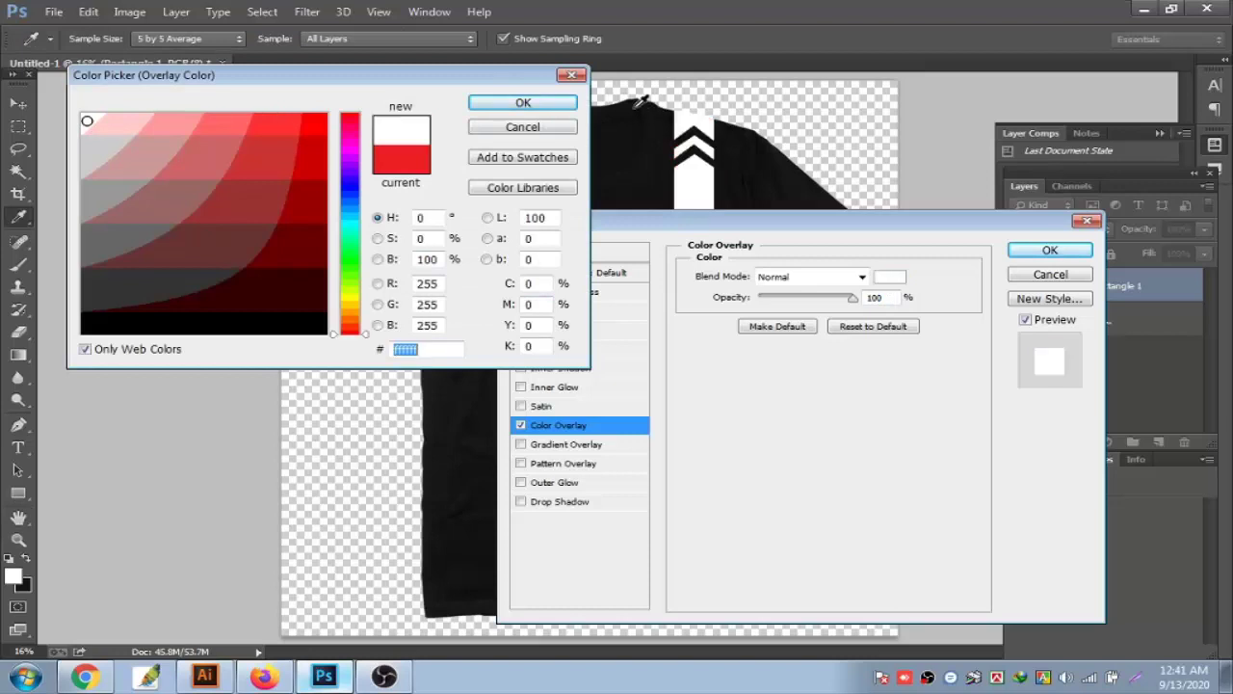
pyautogui.click(523, 102)
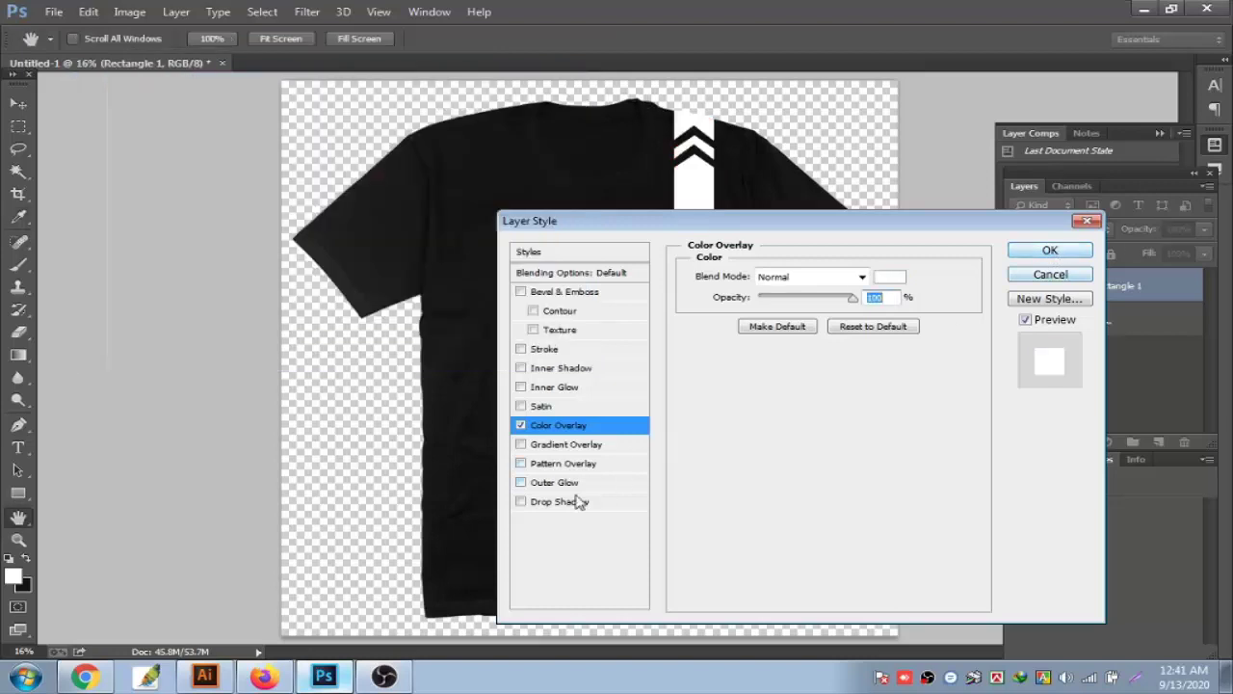
# Add Drop Shadow and Bevel & Emboss with Contour and Texture, then apply the styles
pyautogui.click(544, 506)
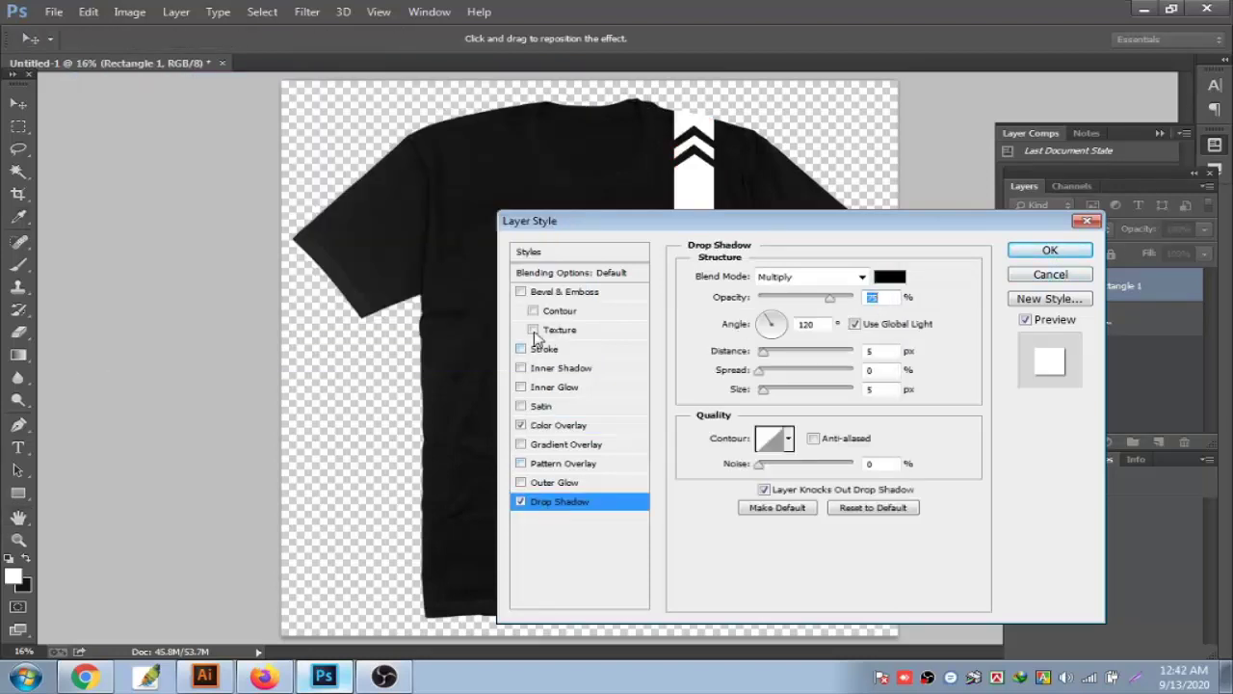
pyautogui.click(521, 292)
pyautogui.click(534, 312)
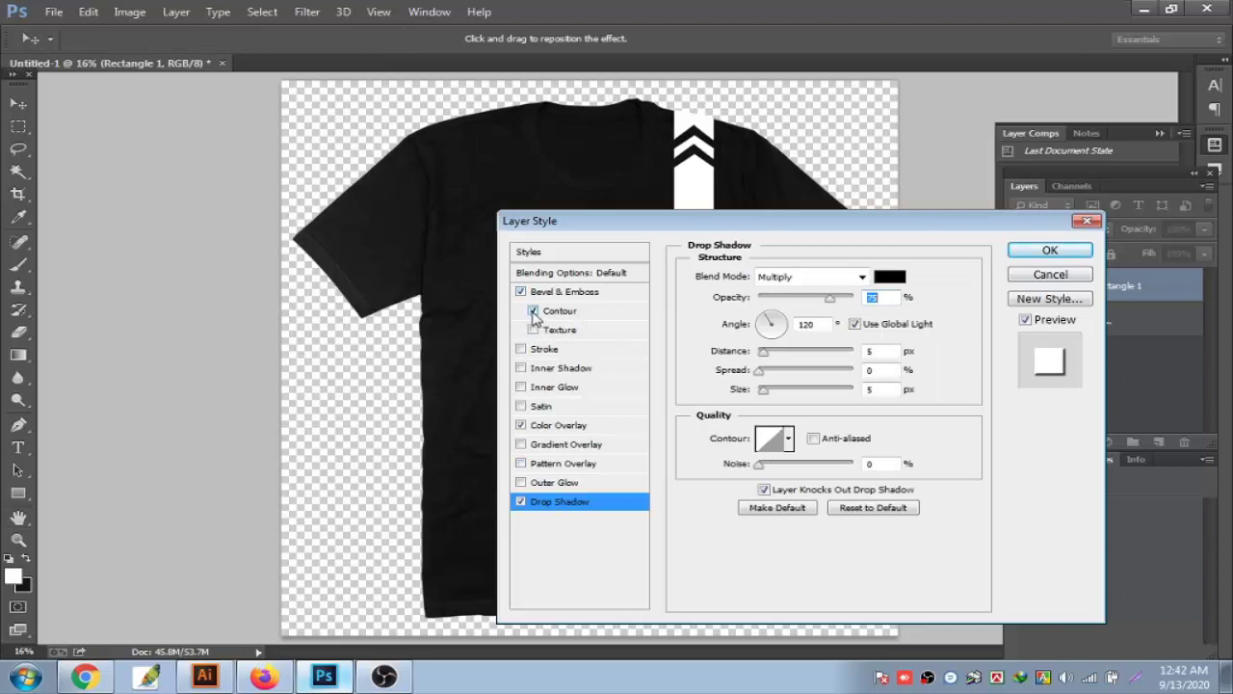
pyautogui.click(535, 331)
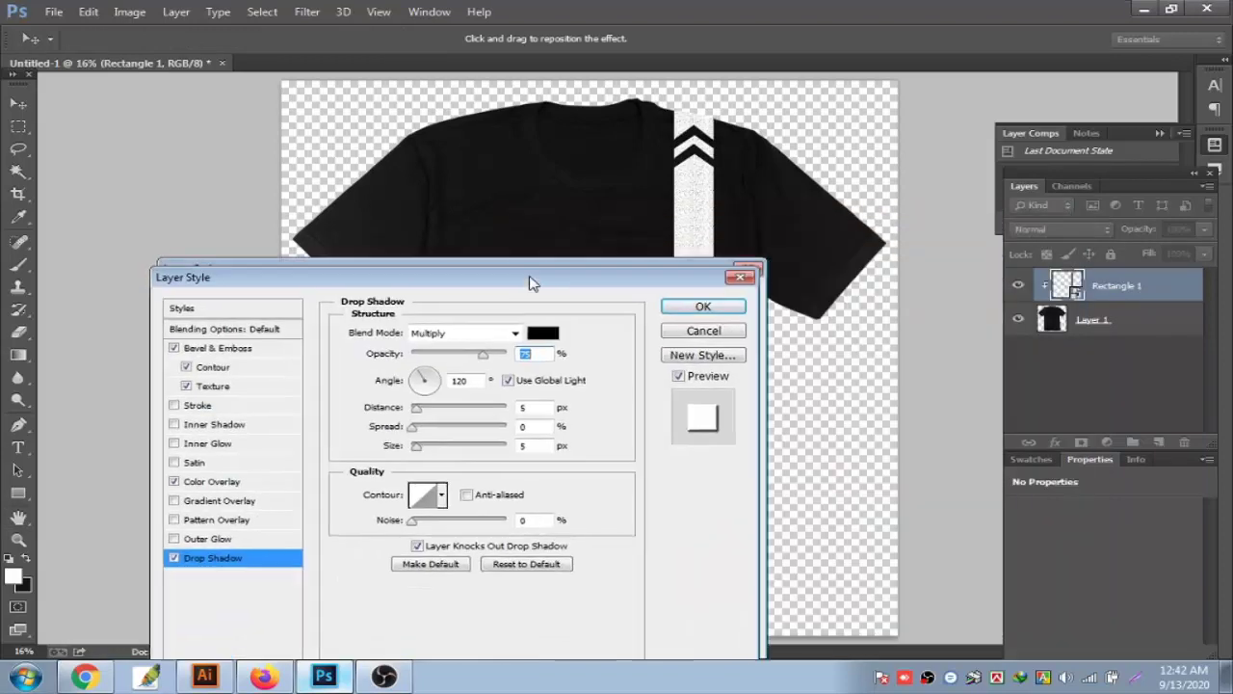
pyautogui.moveTo(872, 226); pyautogui.dragTo(525, 282)
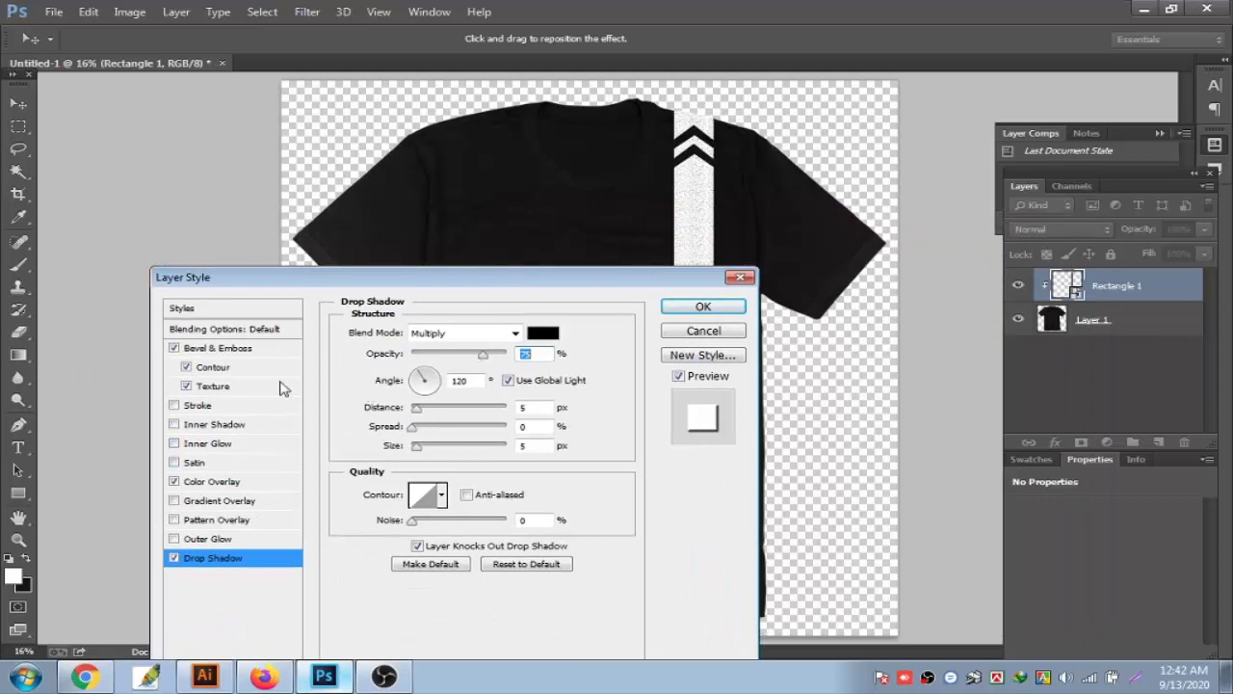
pyautogui.click(231, 349)
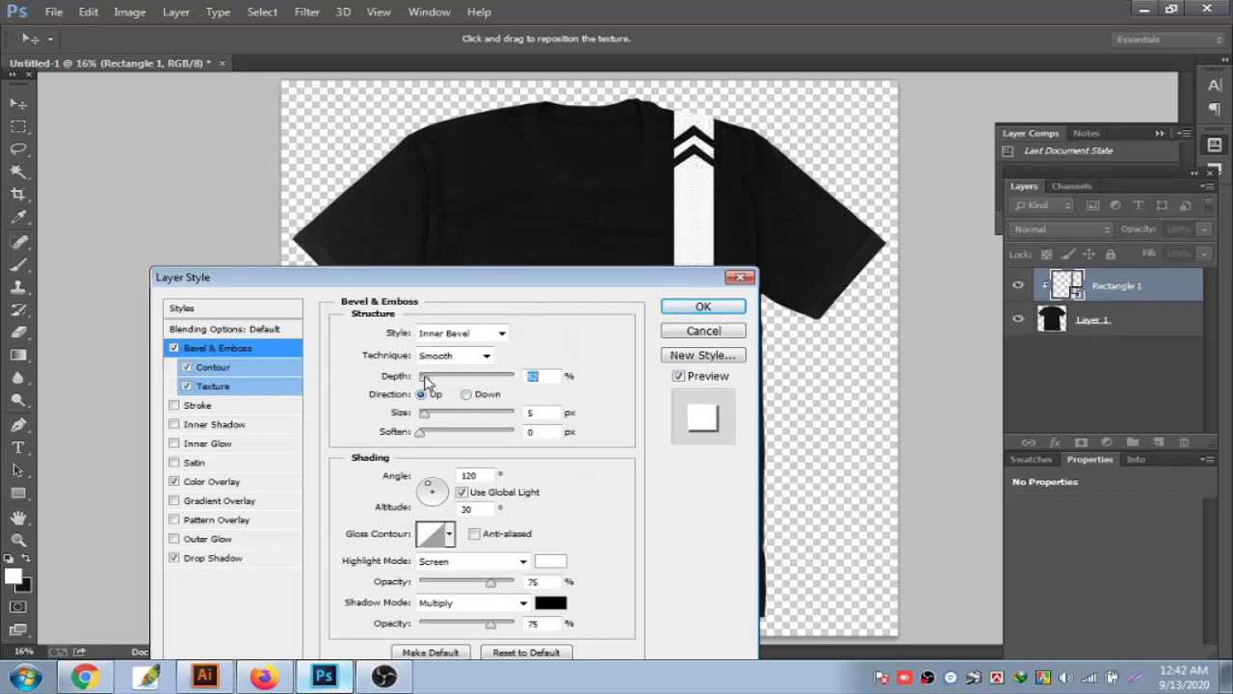
pyautogui.click(715, 307)
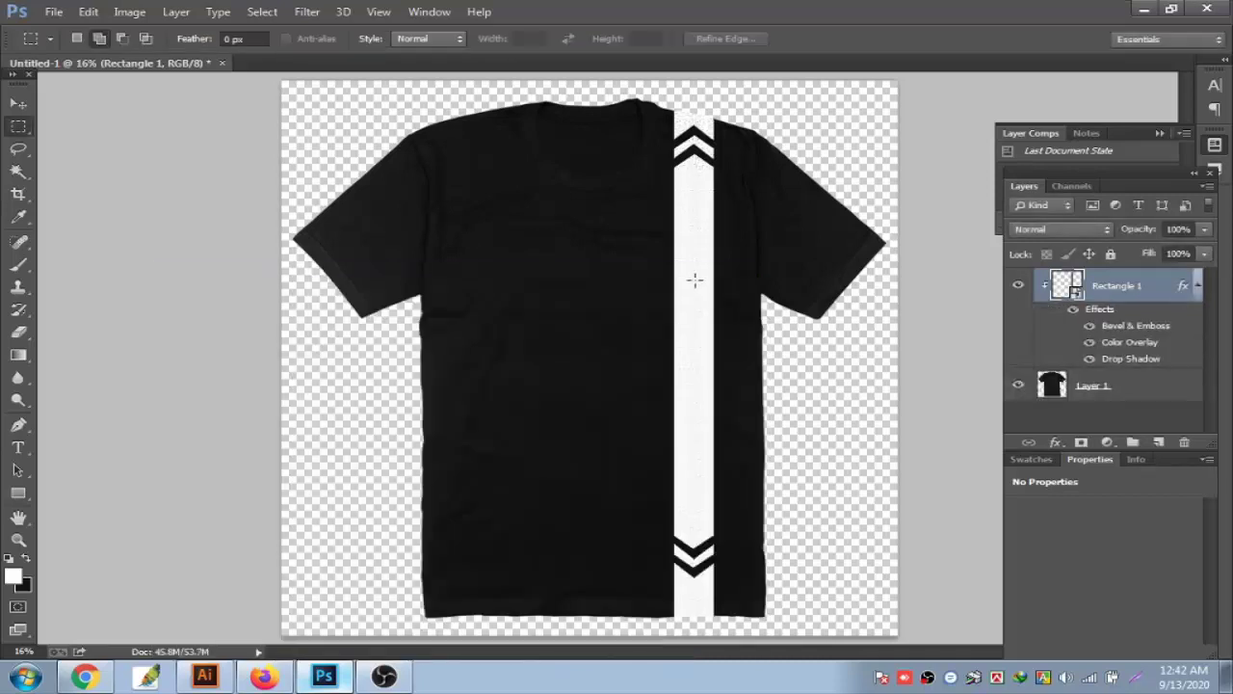
# Rename the stripe layer to Long
pyautogui.keyDown('ctrl'); pyautogui.click(694, 281); pyautogui.keyUp('ctrl')
pyautogui.hotkey('ctrl', '0')
pyautogui.click(1198, 287)
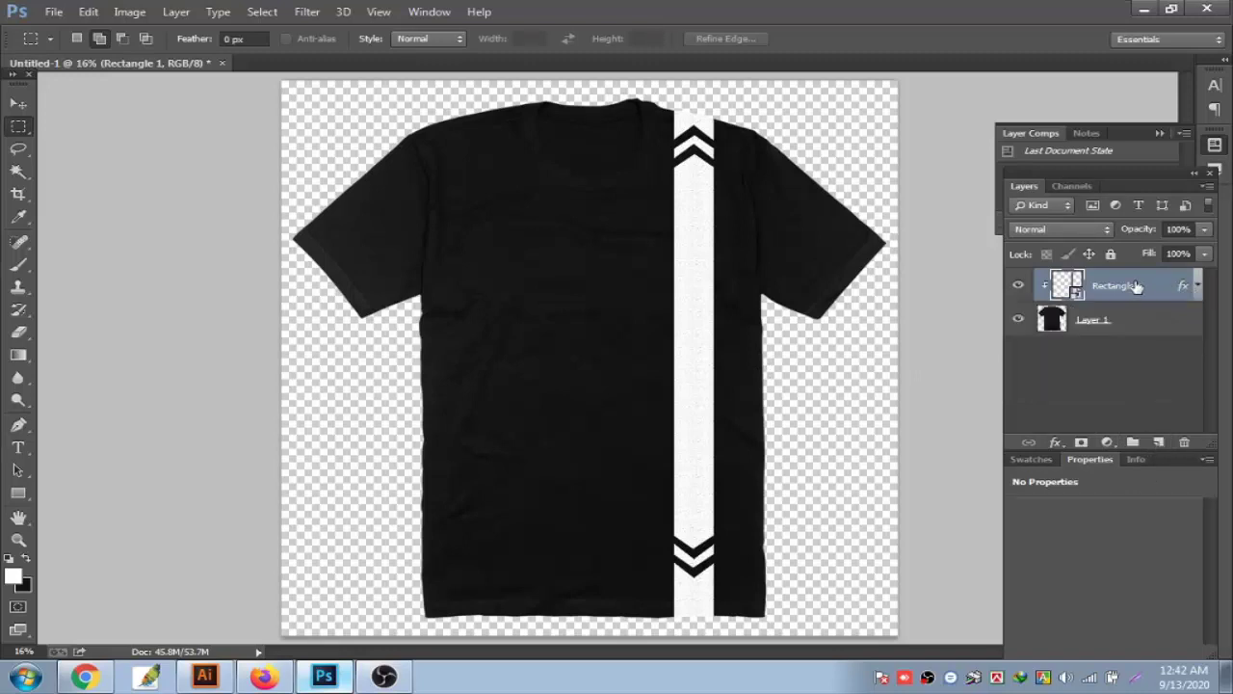
pyautogui.doubleClick(1131, 286)
pyautogui.write('Long')
pyautogui.press('Return')
# Add an empty Layer 2 beneath Long and marquee a rectangle on the left sleeve
pyautogui.click(1159, 440)
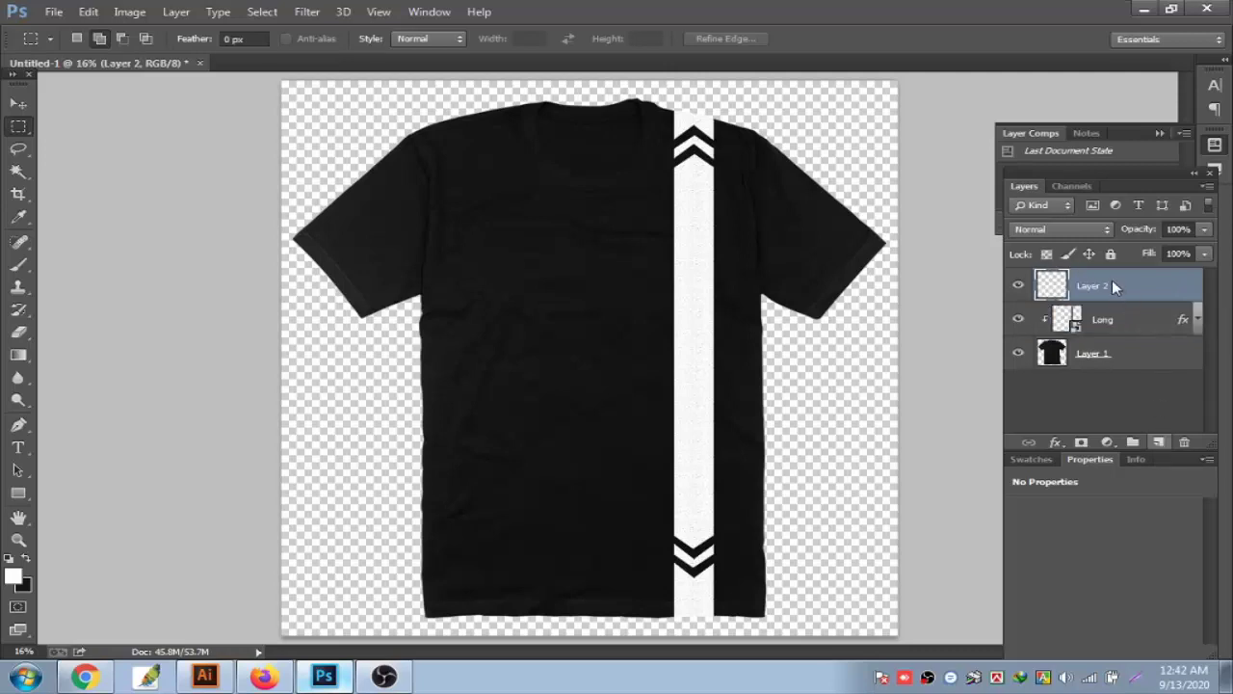
pyautogui.moveTo(1109, 278); pyautogui.dragTo(1139, 347)
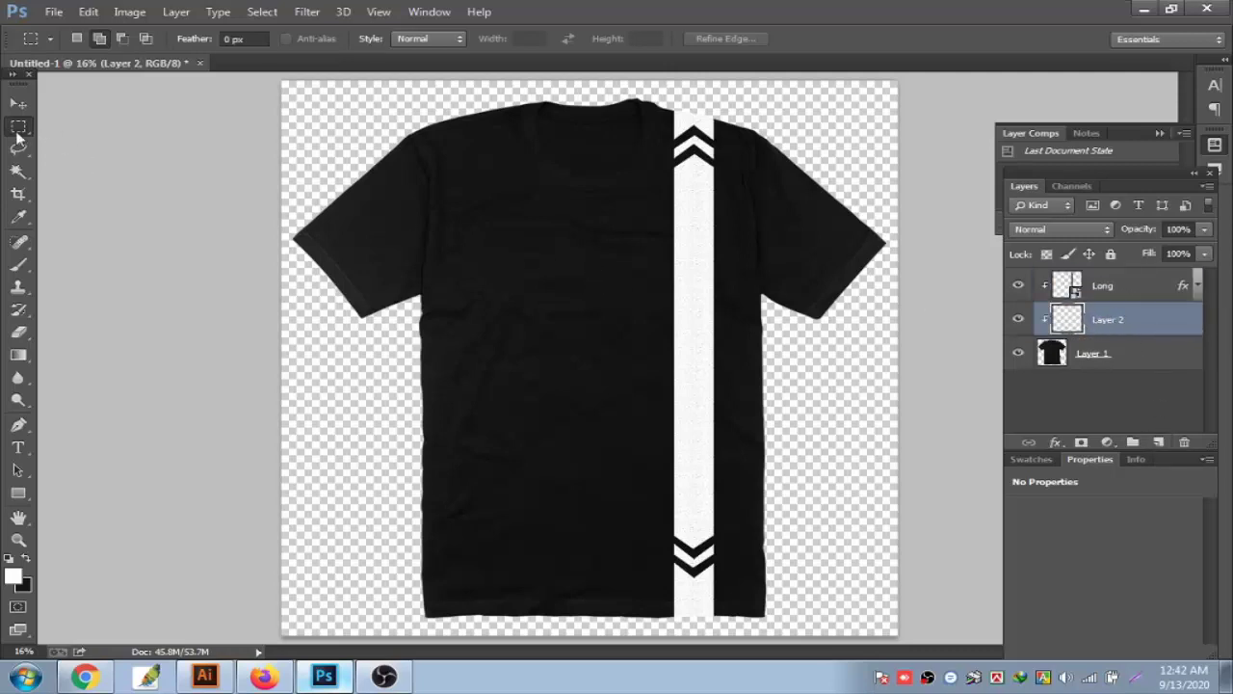
pyautogui.rightClick(16, 133)
pyautogui.click(95, 129)
pyautogui.moveTo(329, 189); pyautogui.dragTo(423, 277)
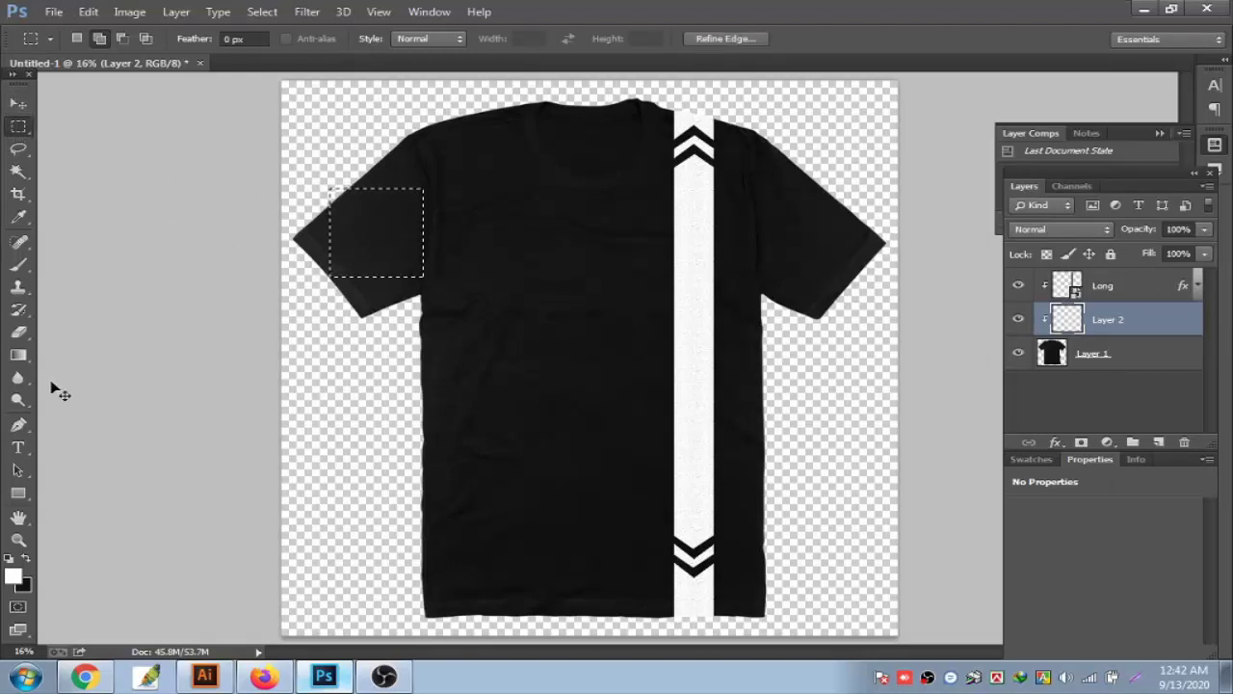
# Draw a white square on the left sleeve, rotated about -37.6° and scaled slightly down
pyautogui.hotkey('ctrl', 'd')
pyautogui.click(19, 492)
pyautogui.rightClick(19, 491)
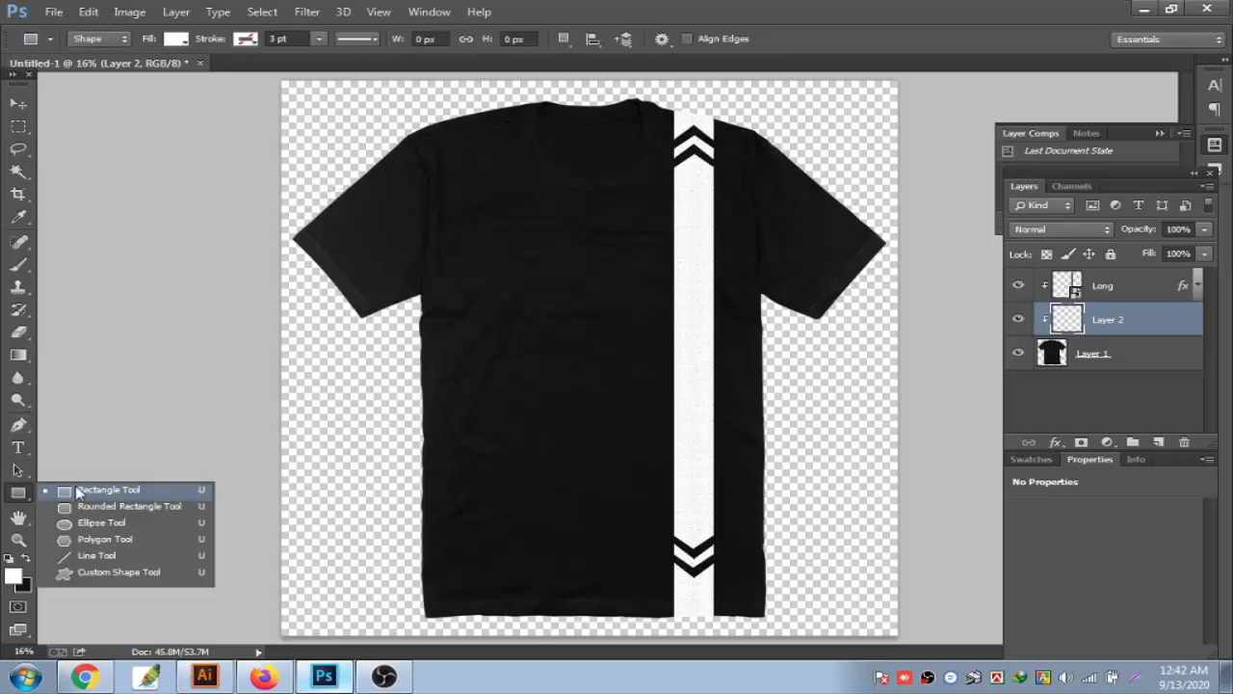
pyautogui.click(96, 486)
pyautogui.moveTo(342, 177); pyautogui.dragTo(462, 290)
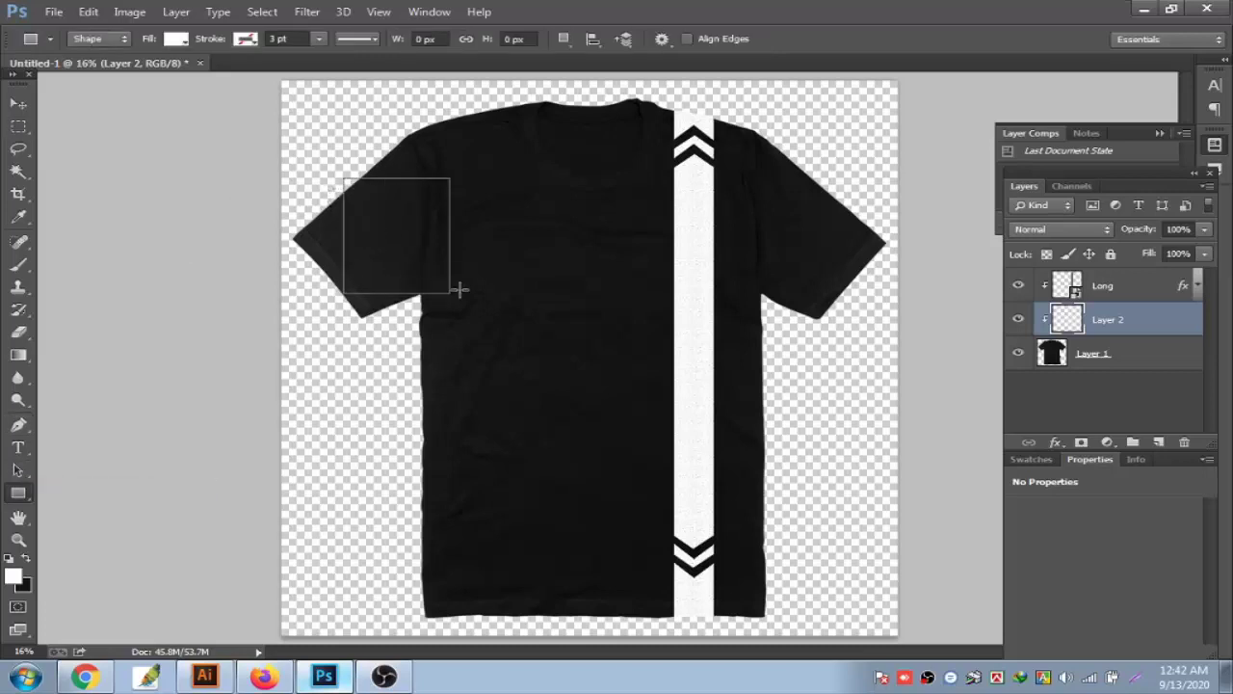
pyautogui.click(18, 102)
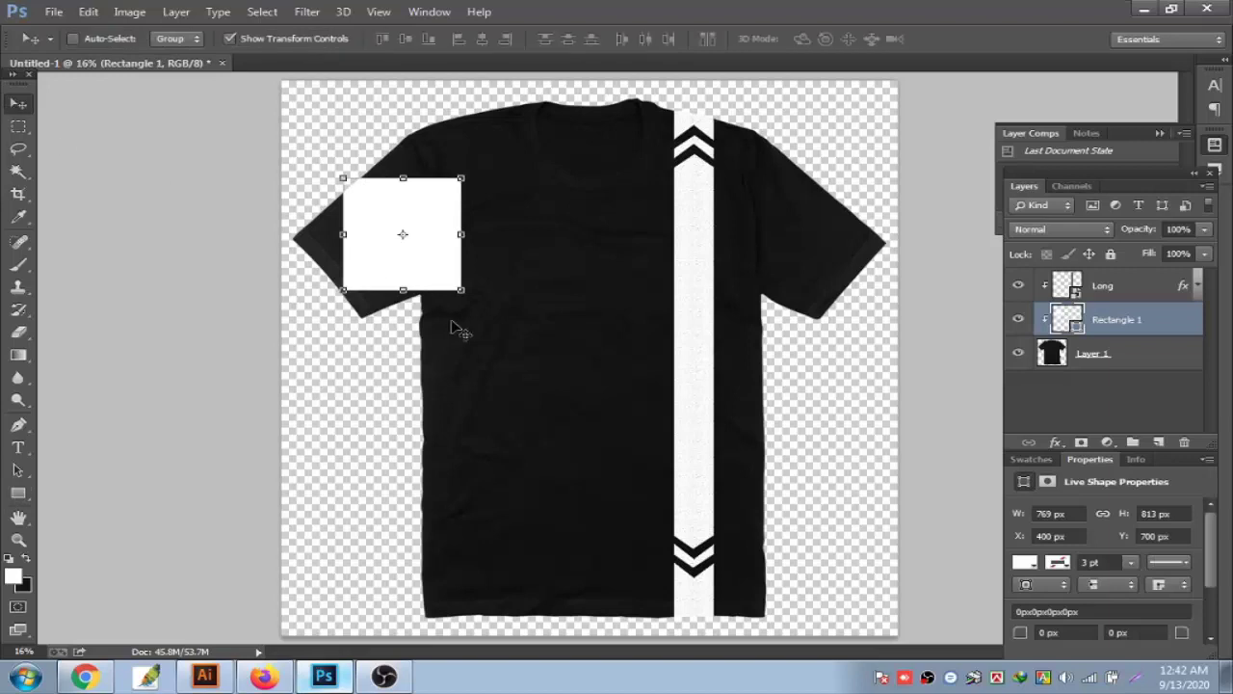
pyautogui.moveTo(511, 256); pyautogui.dragTo(504, 253)
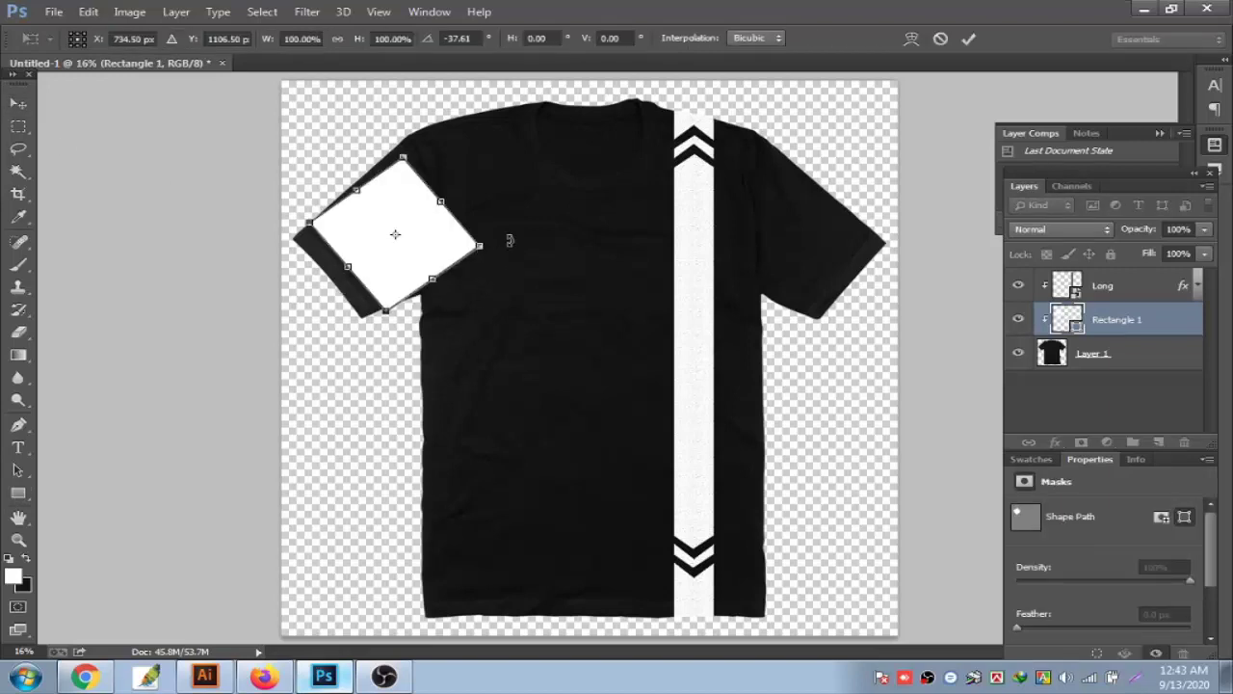
pyautogui.moveTo(483, 248); pyautogui.dragTo(470, 251)
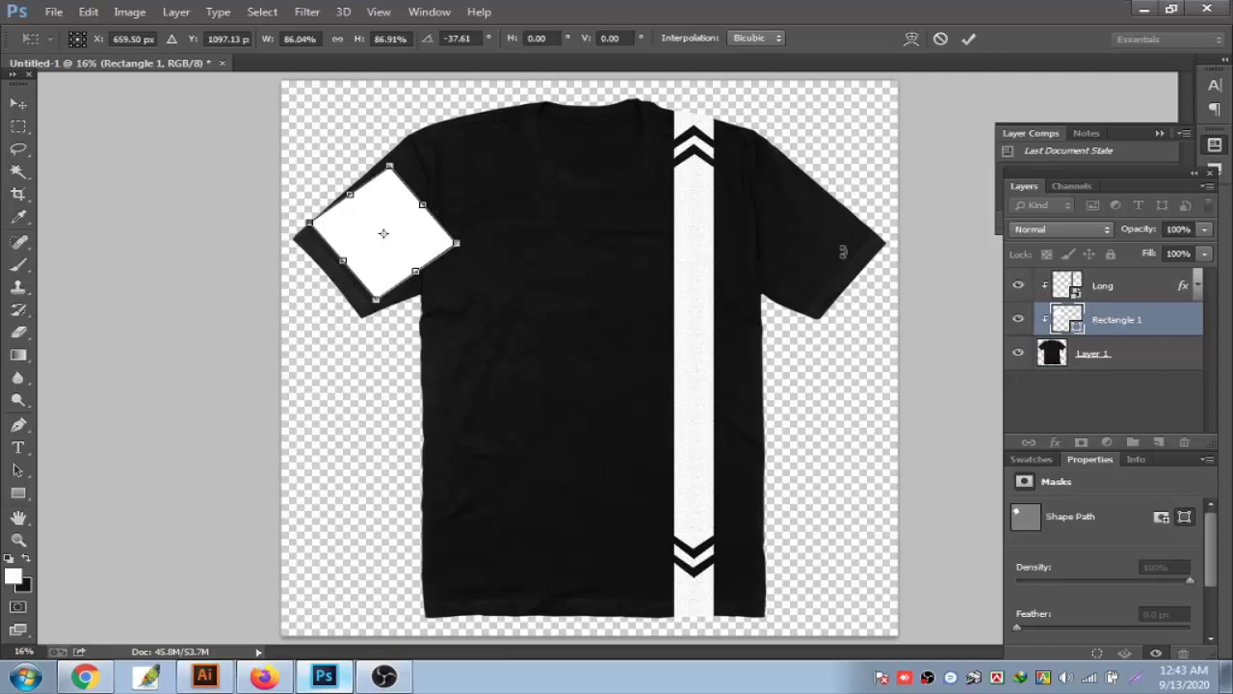
pyautogui.click(968, 39)
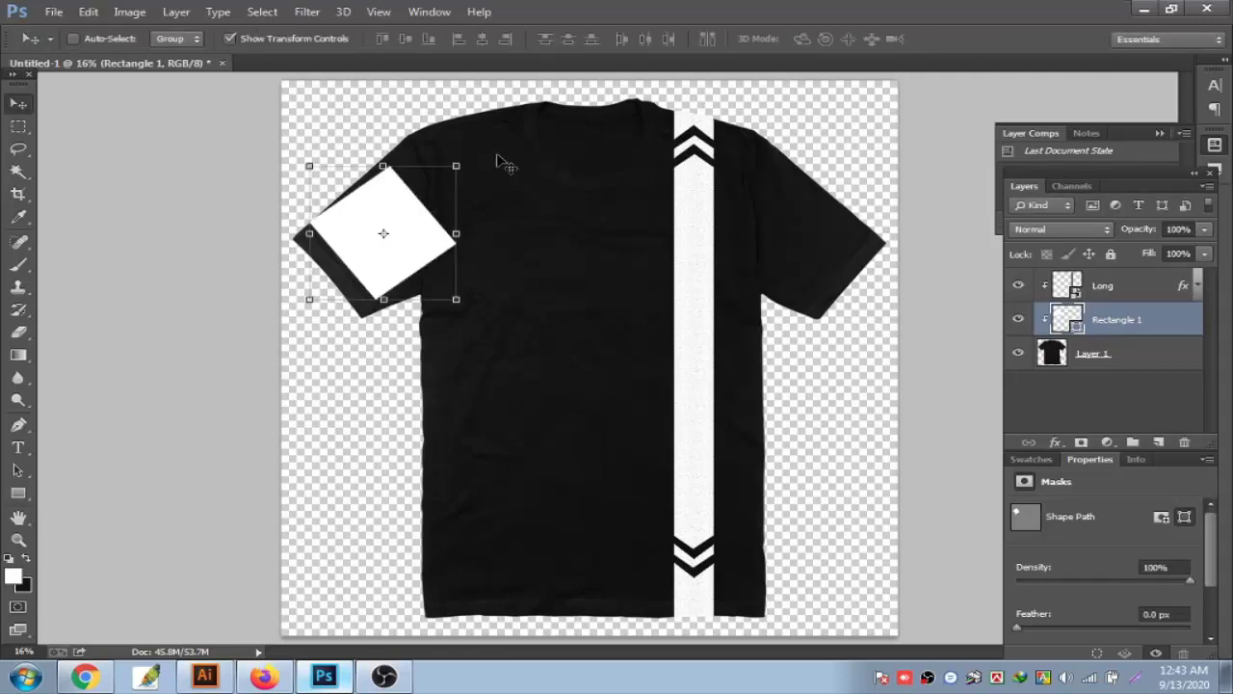
pyautogui.click(129, 12)
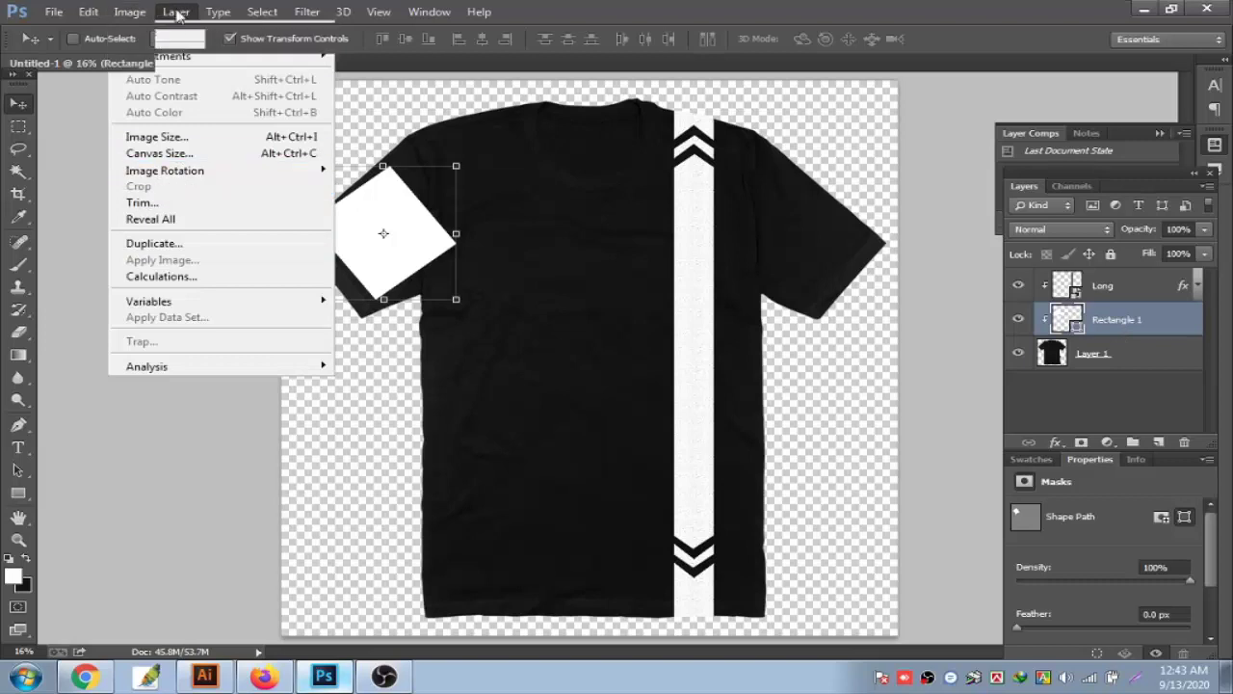
# Release the square's clipping, convert it to a smart object, and open its contents
pyautogui.click(232, 252)
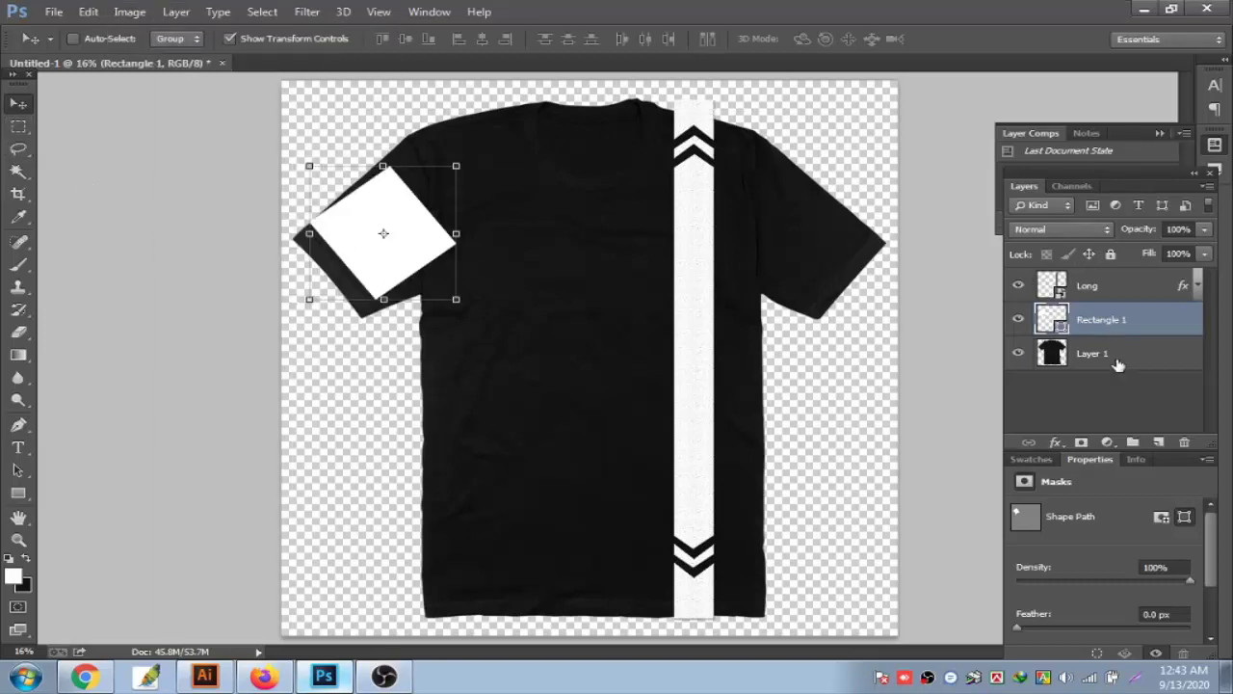
pyautogui.rightClick(1103, 321)
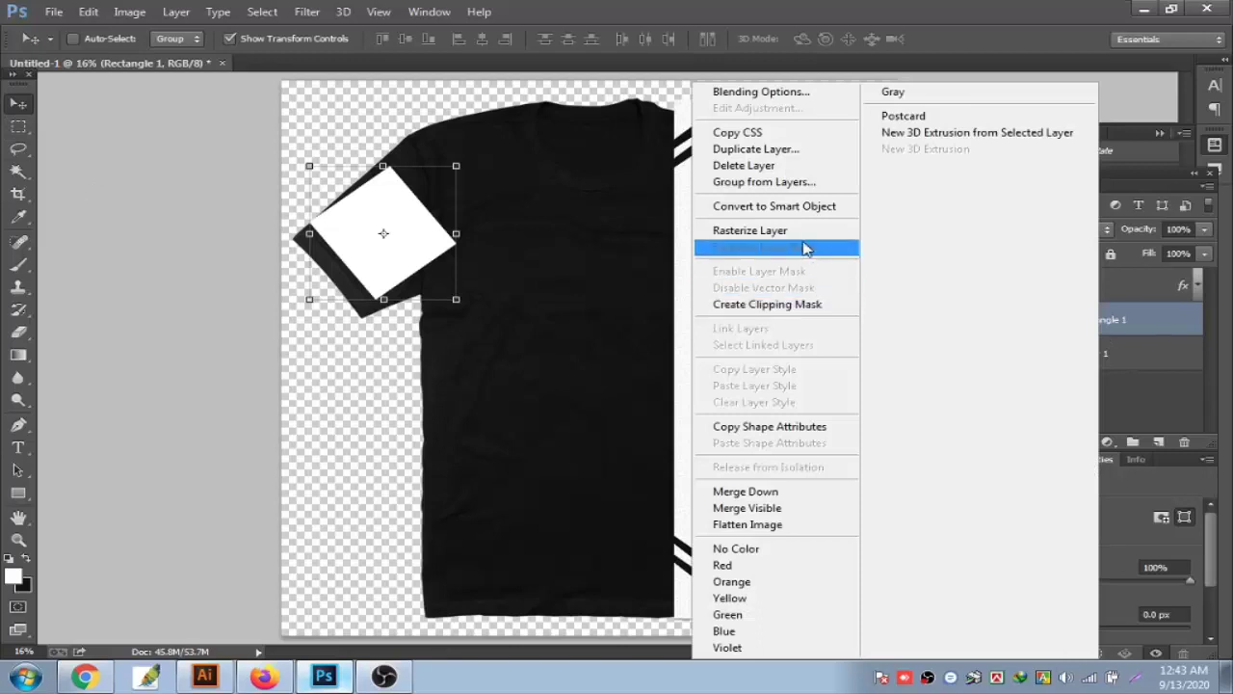
pyautogui.click(809, 208)
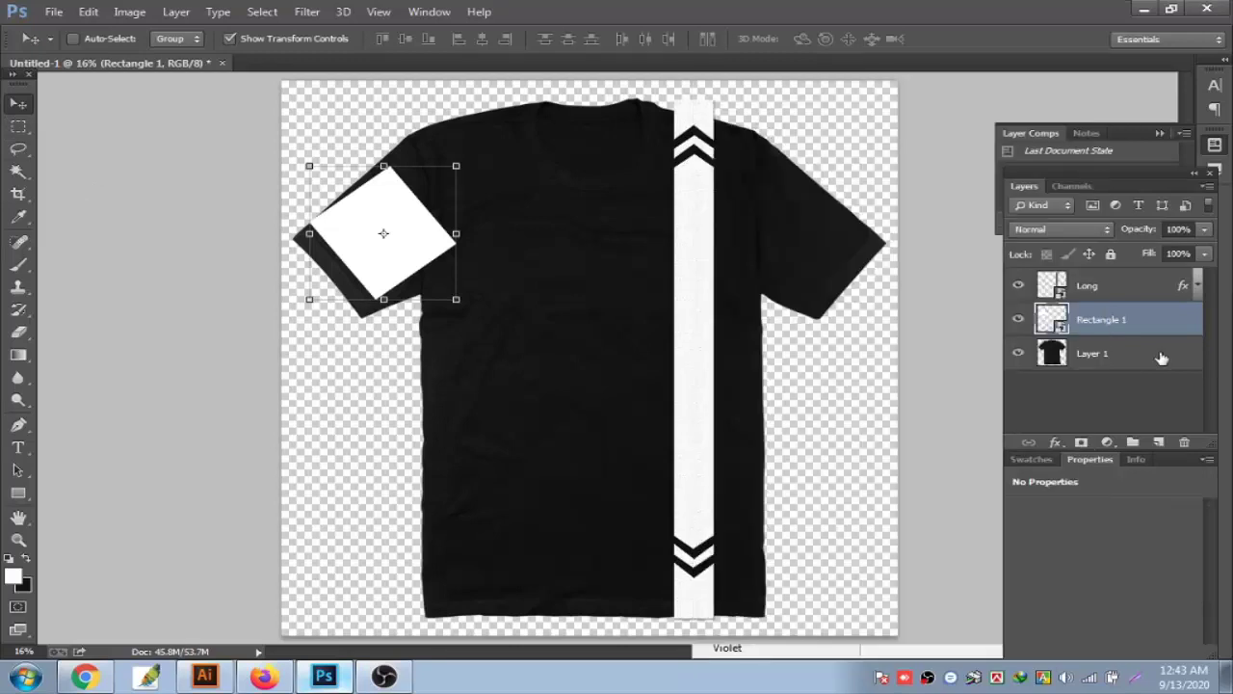
pyautogui.doubleClick(1058, 326)
pyautogui.click(592, 280)
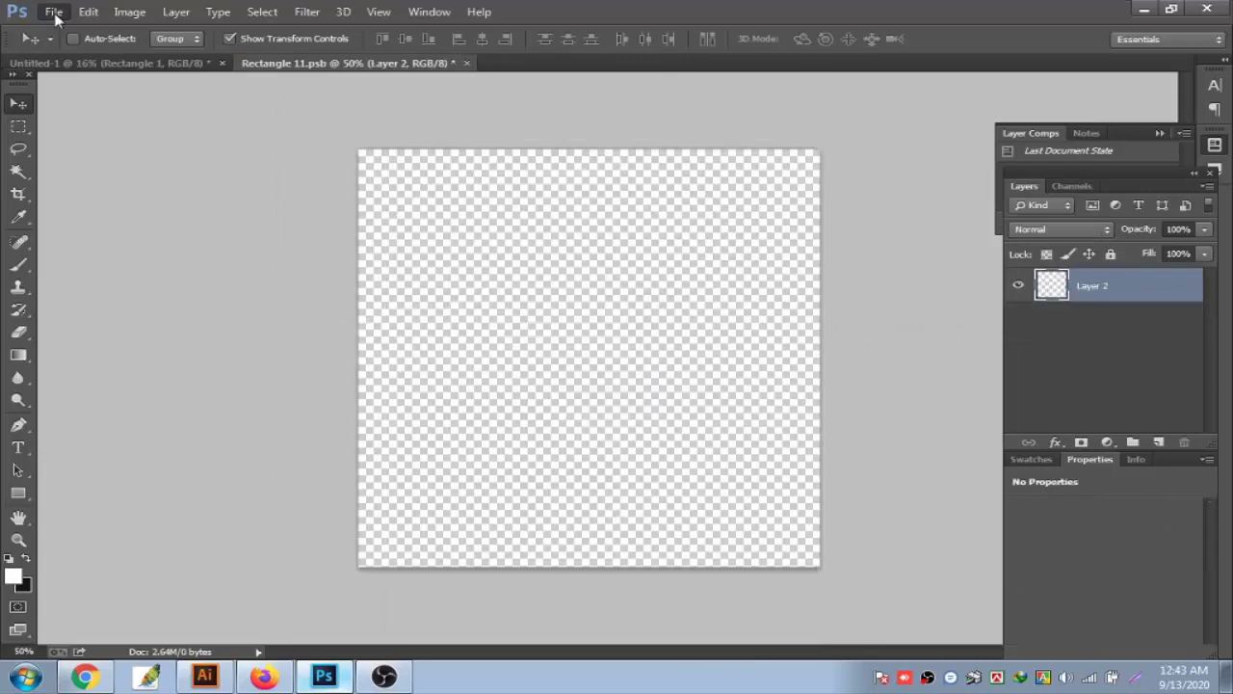
# Place the C artwork reading 'THE STRIPES INME', then close and save Rectangle 1's contents
pyautogui.click(55, 11)
pyautogui.click(67, 295)
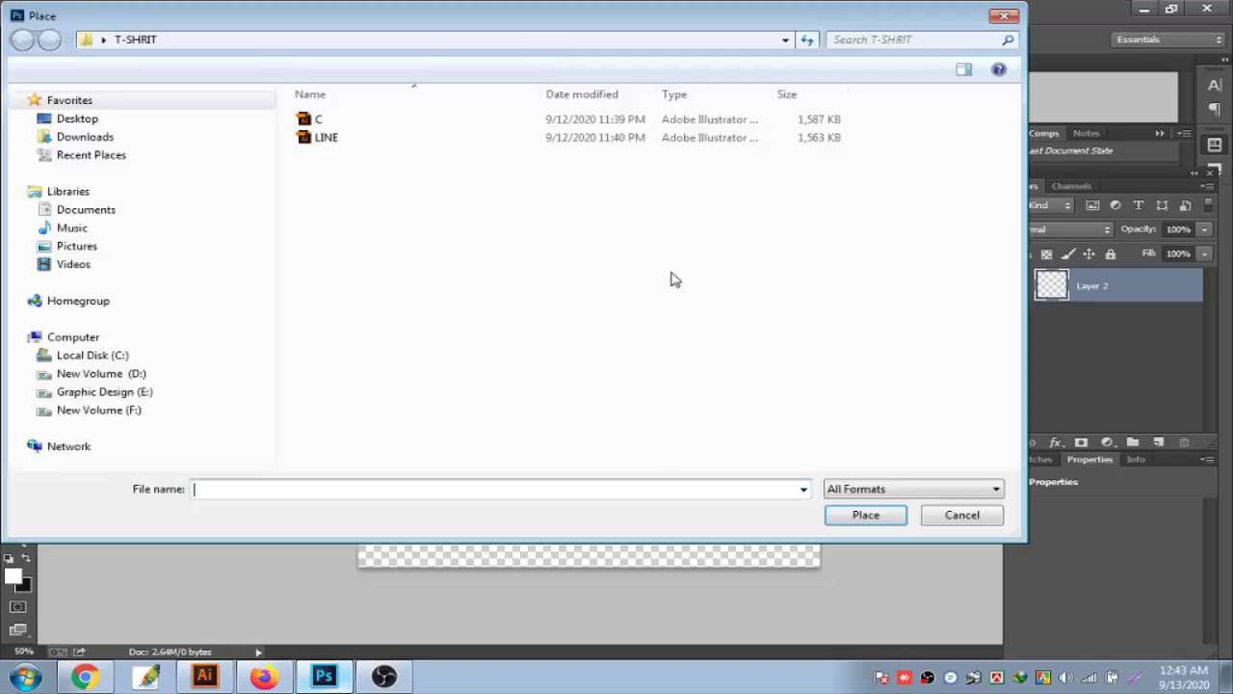
pyautogui.doubleClick(320, 120)
pyautogui.click(760, 450)
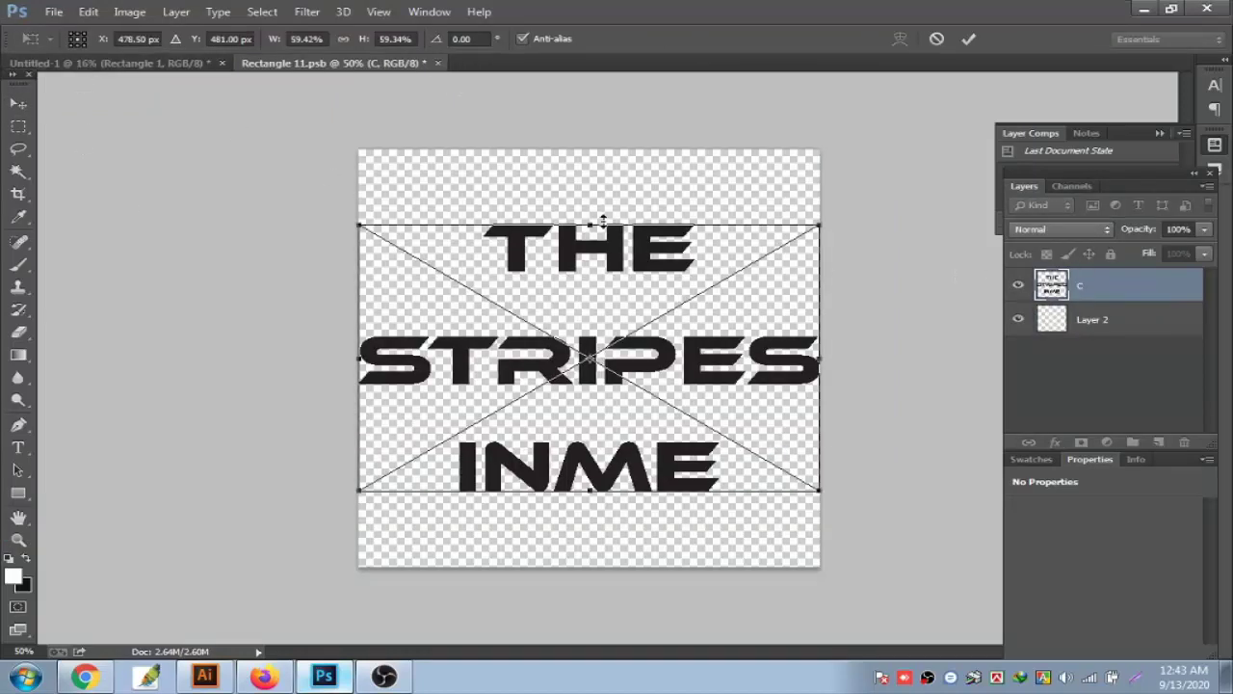
pyautogui.press('Return')
pyautogui.click(439, 63)
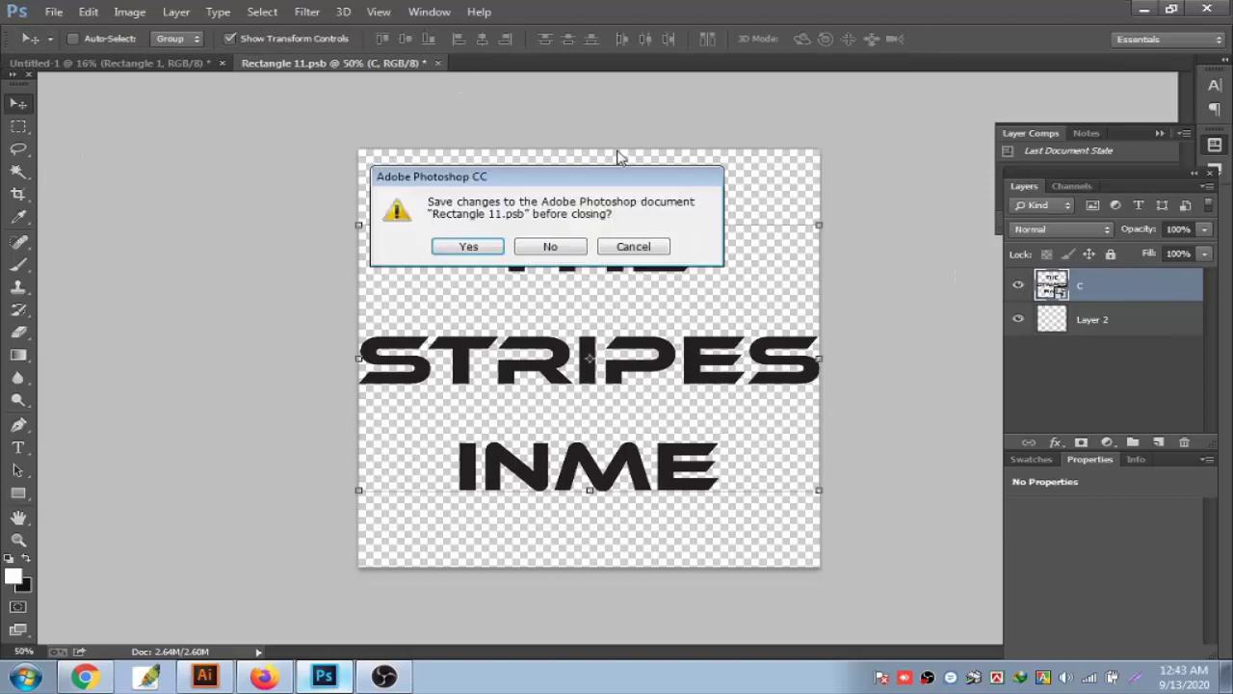
pyautogui.click(469, 246)
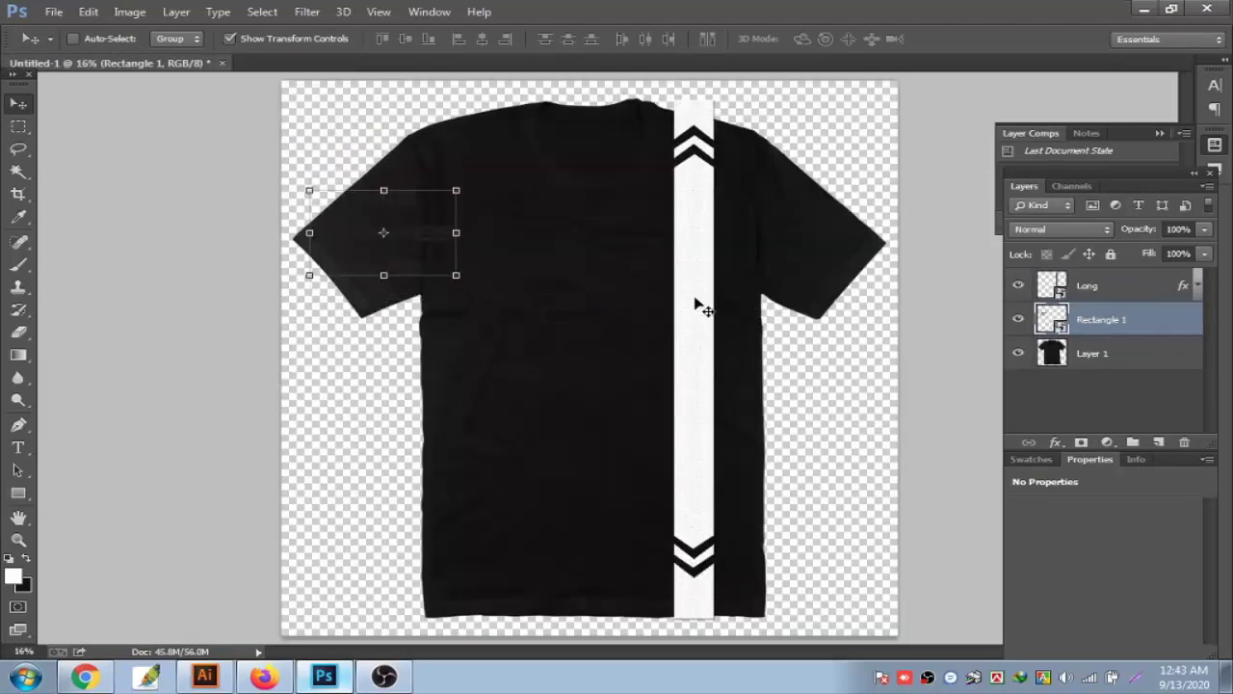
# Give the Rectangle 1 sleeve logo a white (#ffffff) Color Overlay
pyautogui.rightClick(1118, 326)
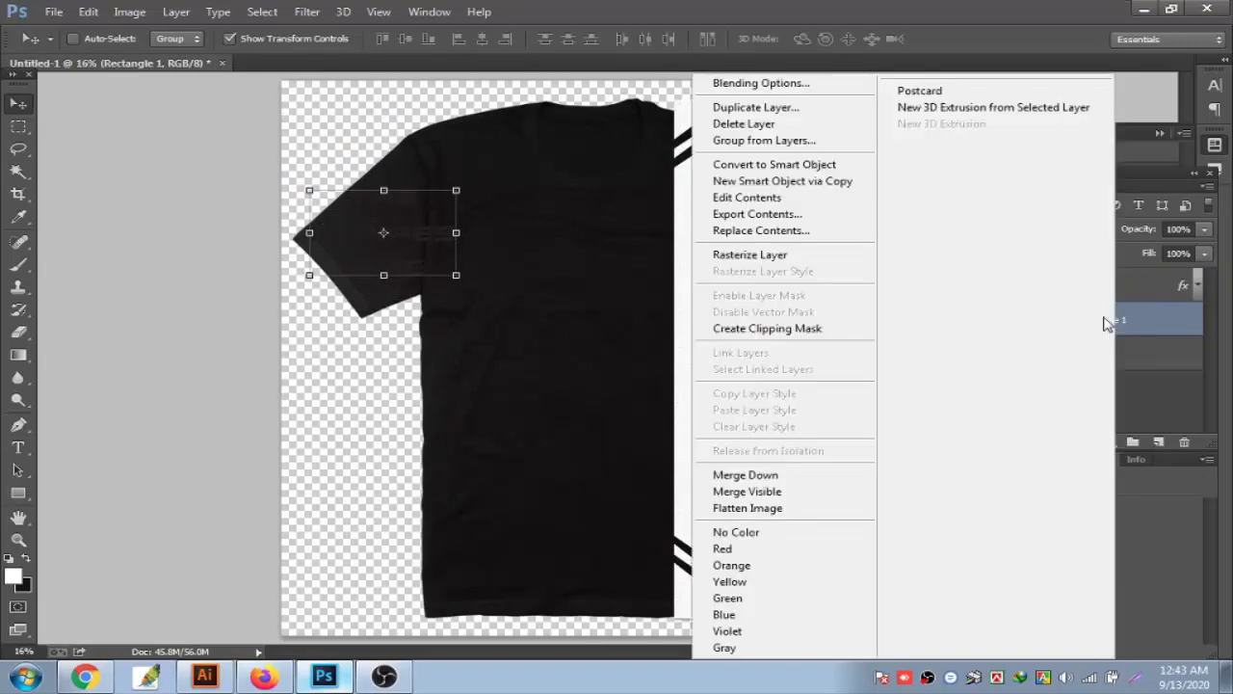
pyautogui.click(761, 83)
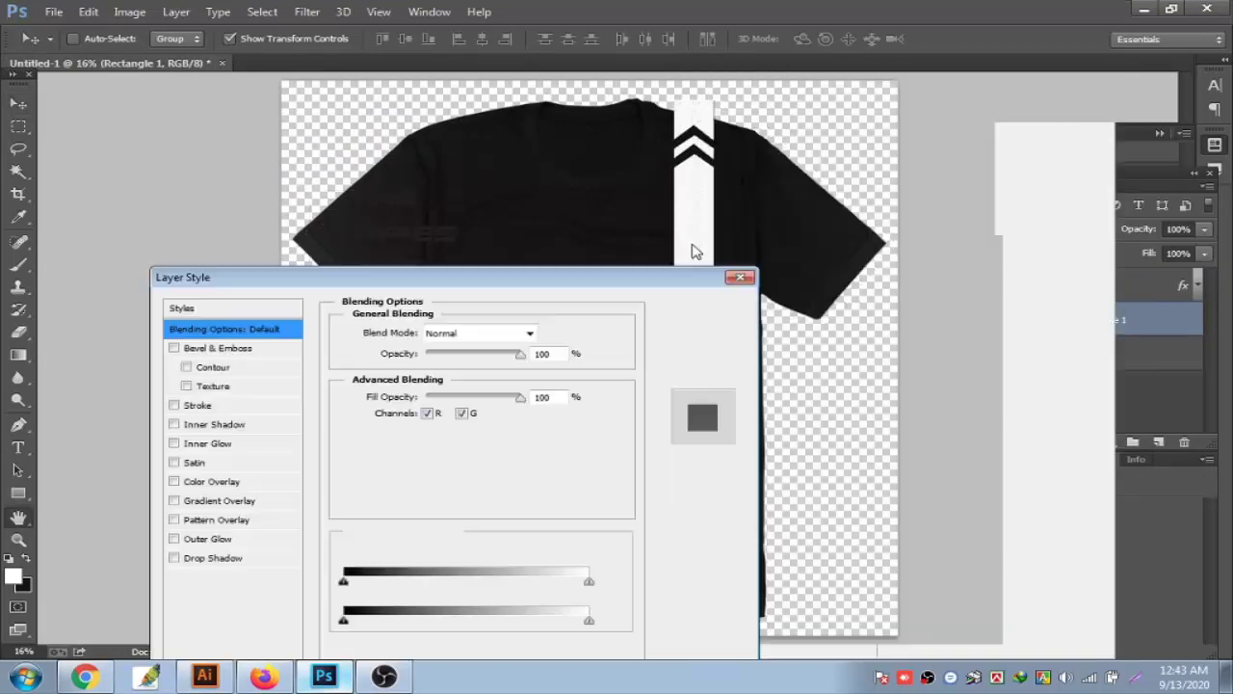
pyautogui.click(211, 481)
pyautogui.click(545, 333)
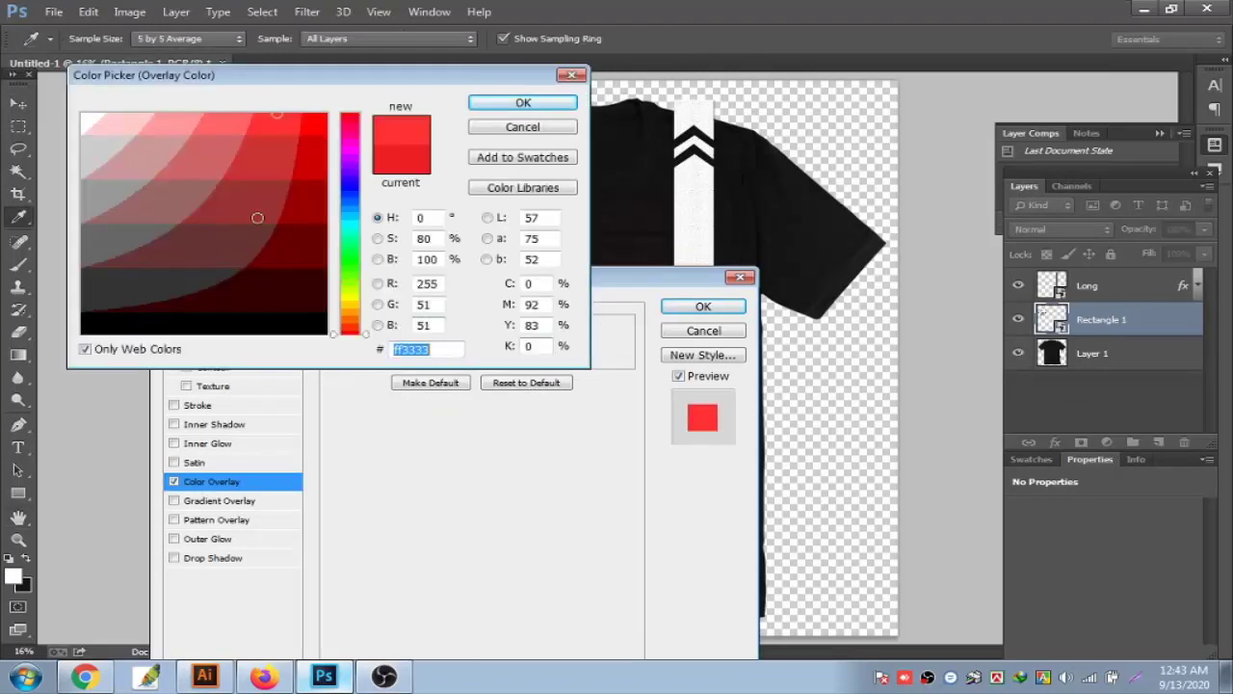
pyautogui.click(85, 121)
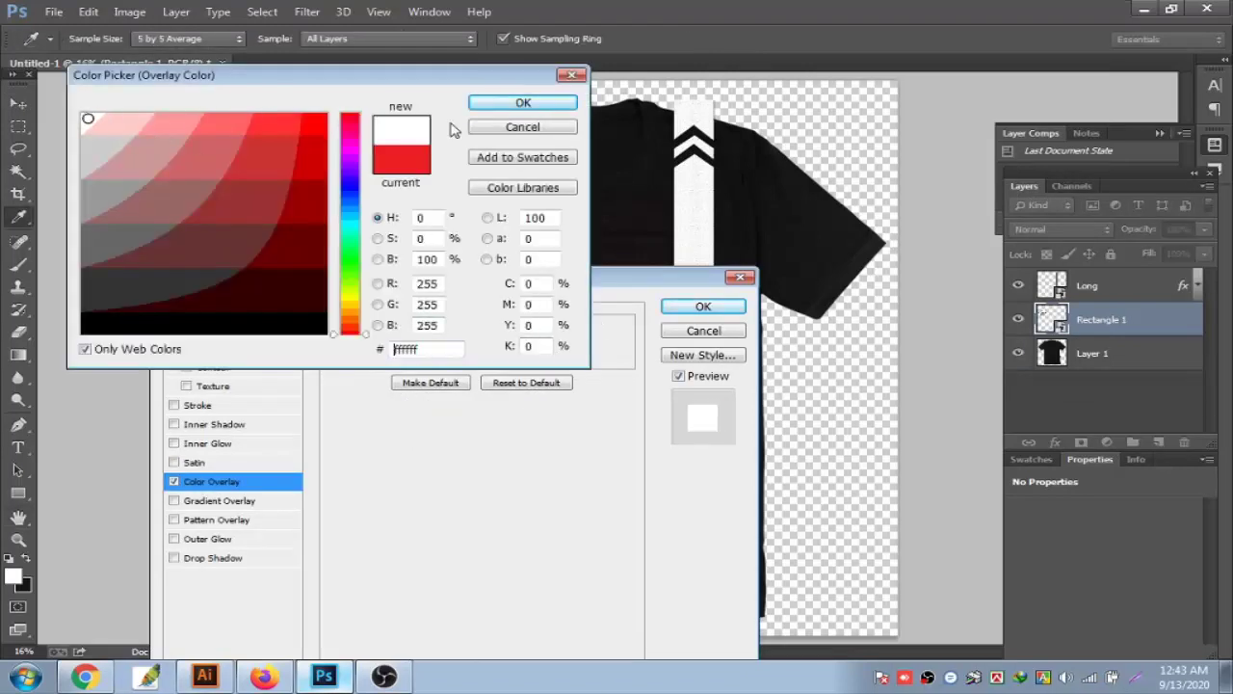
pyautogui.click(523, 103)
pyautogui.click(713, 308)
pyautogui.press('v')
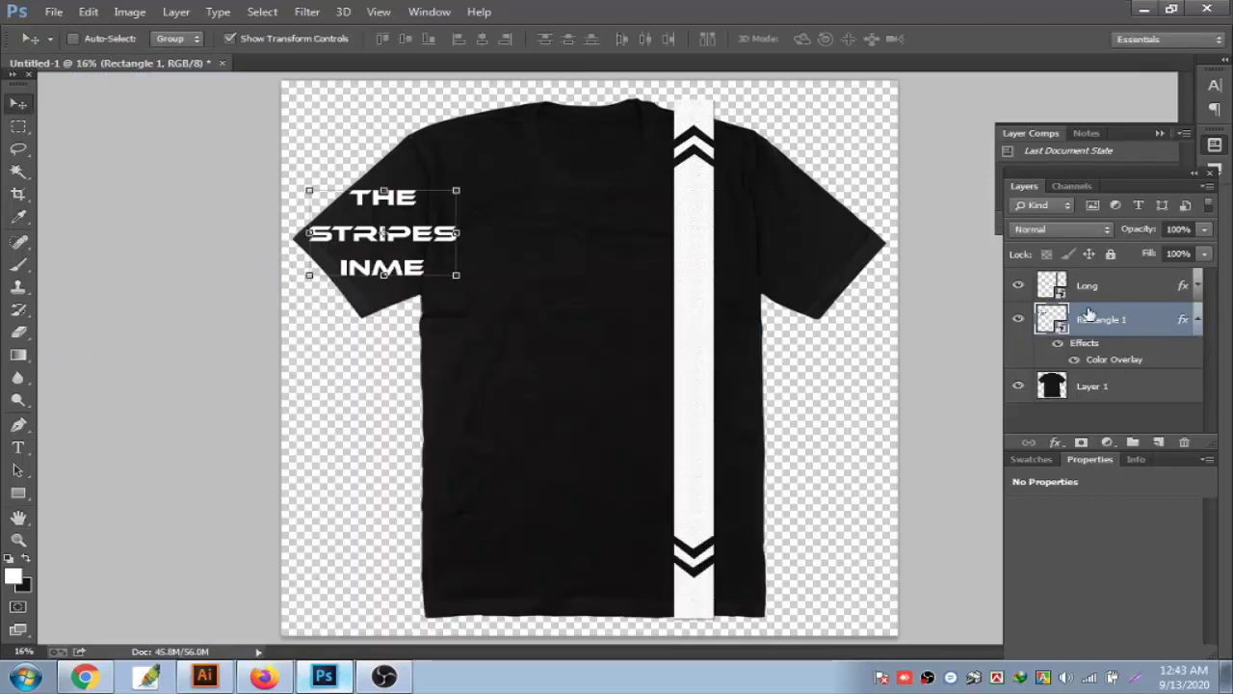
# Scale down the logo artwork inside Rectangle 1's contents and save it back to the mockup
pyautogui.doubleClick(1055, 333)
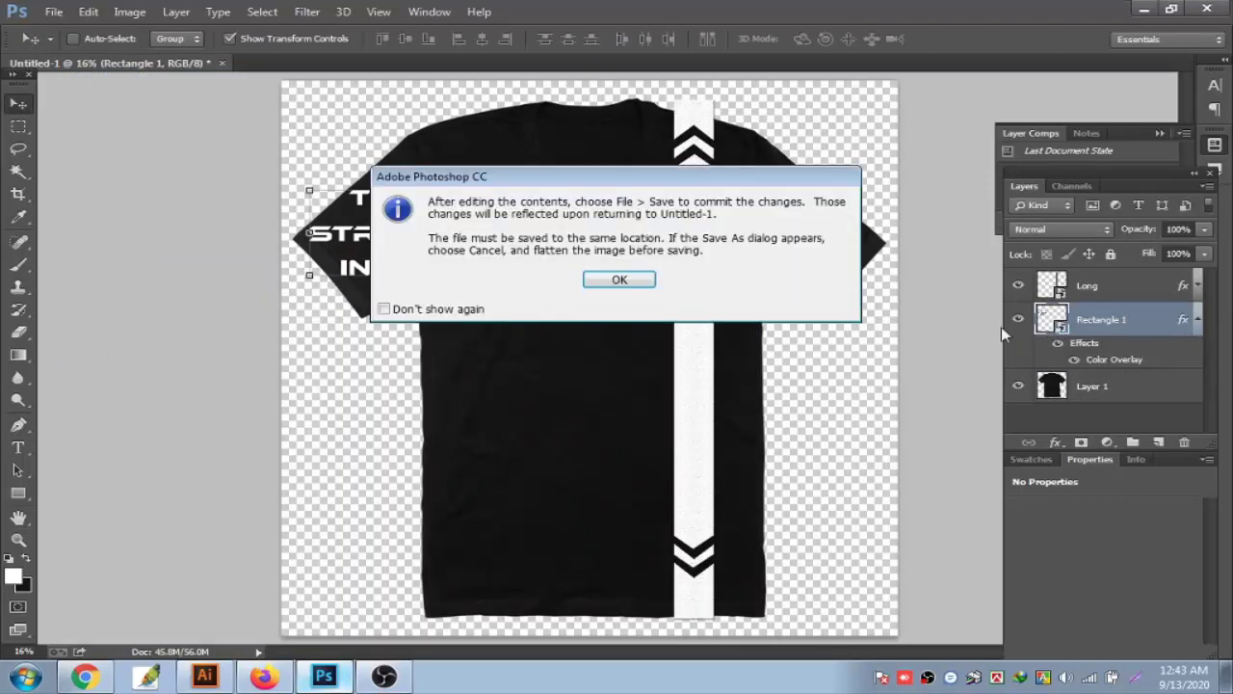
pyautogui.press('Return')
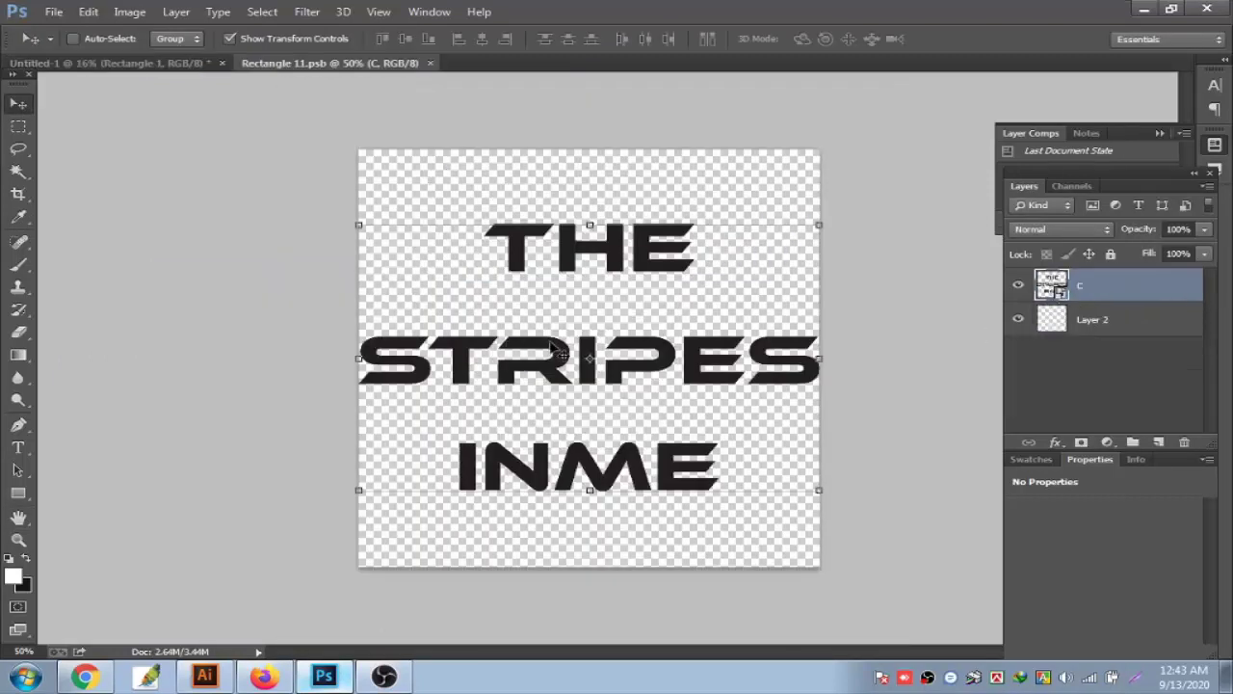
pyautogui.hotkey('ctrl', 't')
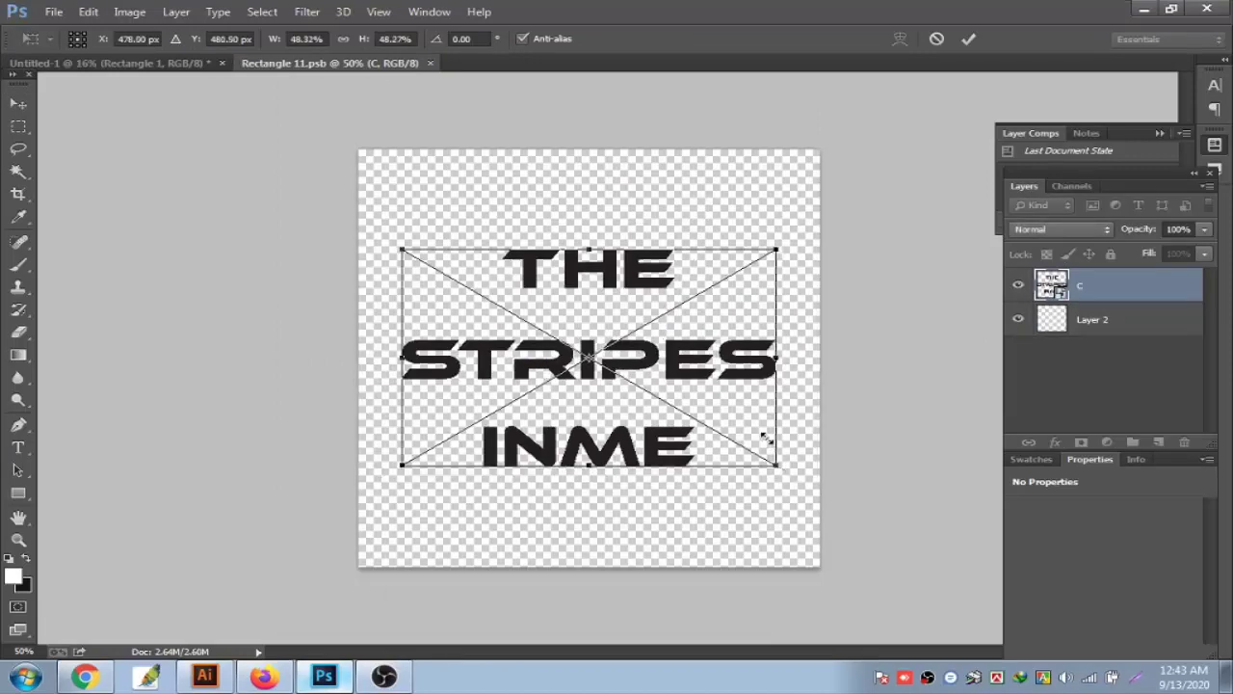
pyautogui.moveTo(817, 487)
pyautogui.mouseDown()
pyautogui.moveTo(762, 460)
pyautogui.moveTo(817, 463)
pyautogui.mouseUp()
pyautogui.press('Return')
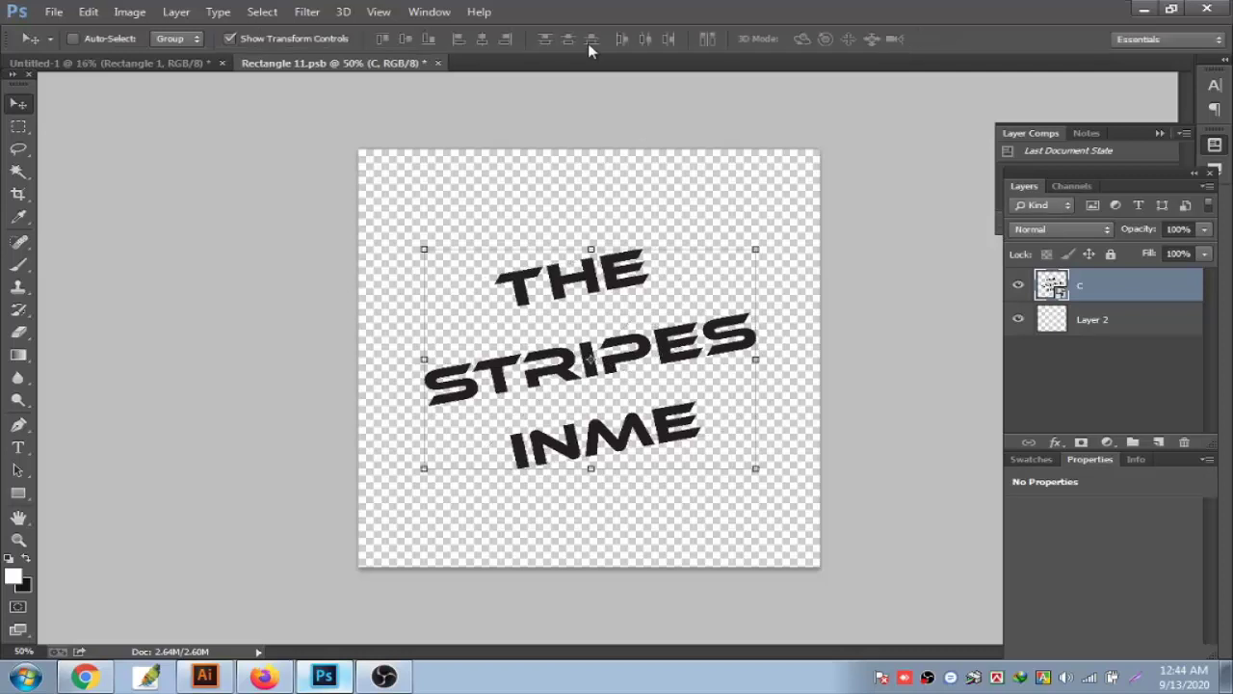
pyautogui.click(437, 62)
pyautogui.click(469, 247)
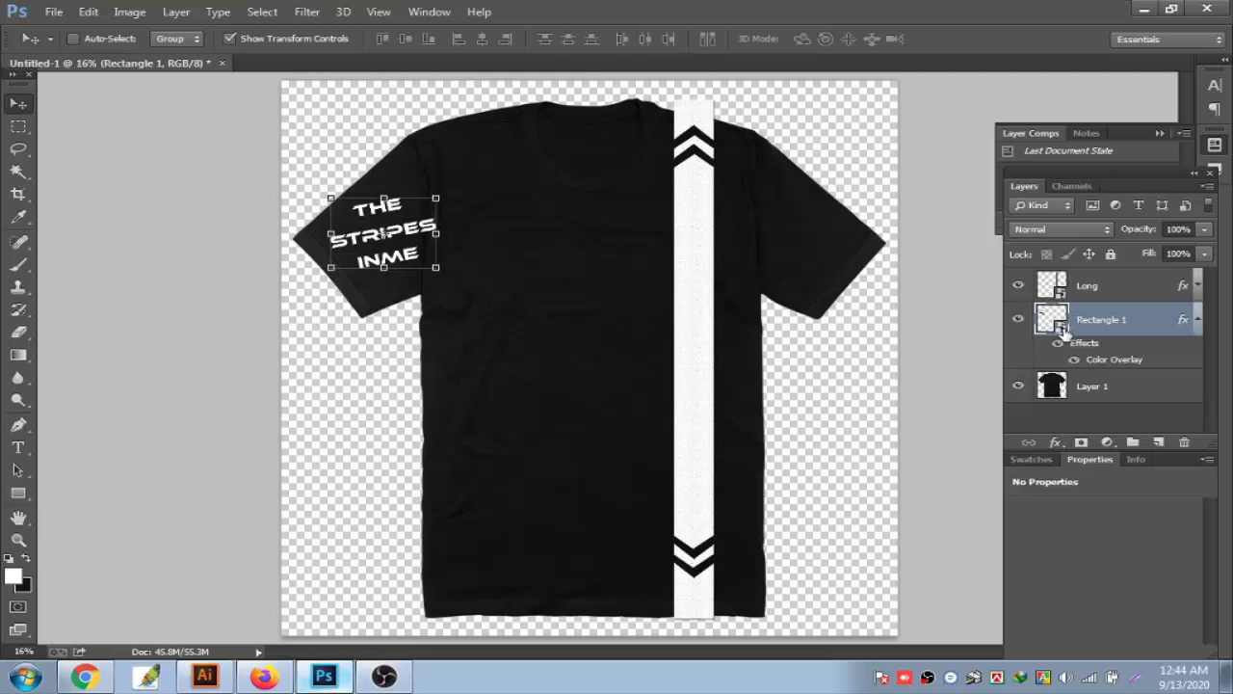
# Rotate the sleeve logo artwork to about -31.26° and return to the mockup
pyautogui.doubleClick(1060, 325)
pyautogui.press('Return')
pyautogui.hotkey('ctrl', 't')
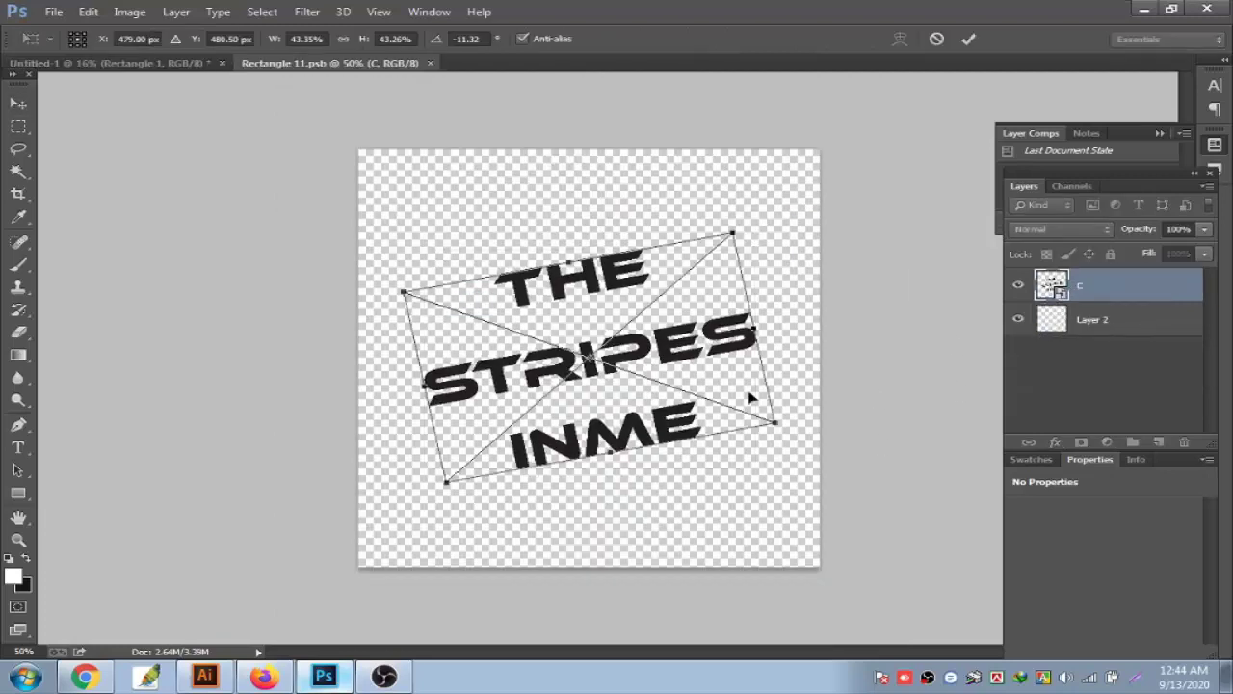
pyautogui.moveTo(749, 217); pyautogui.dragTo(682, 184)
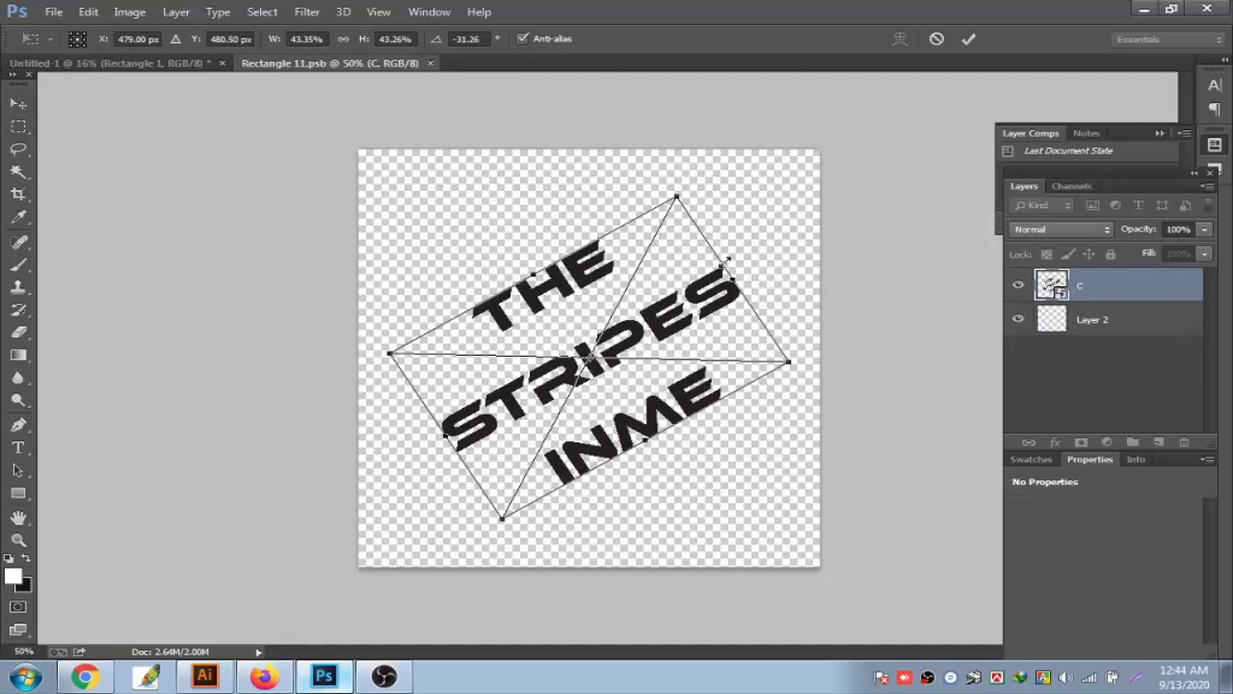
pyautogui.press('Return')
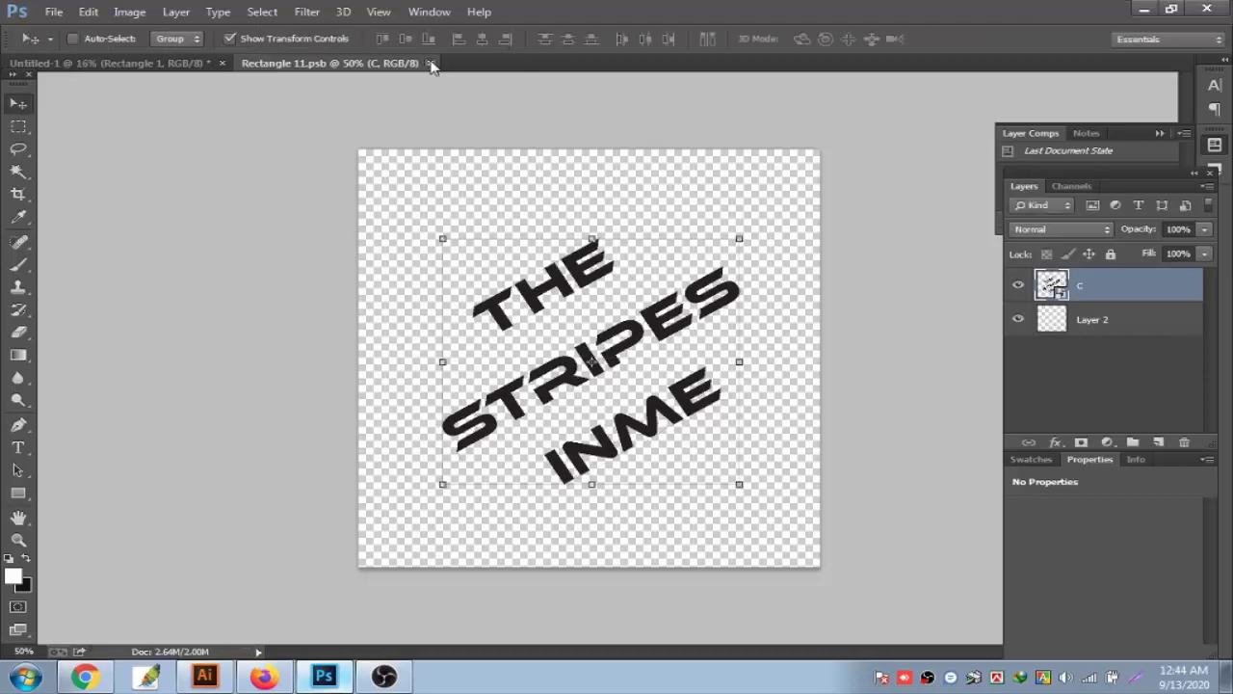
pyautogui.hotkey('ctrl', 'w')
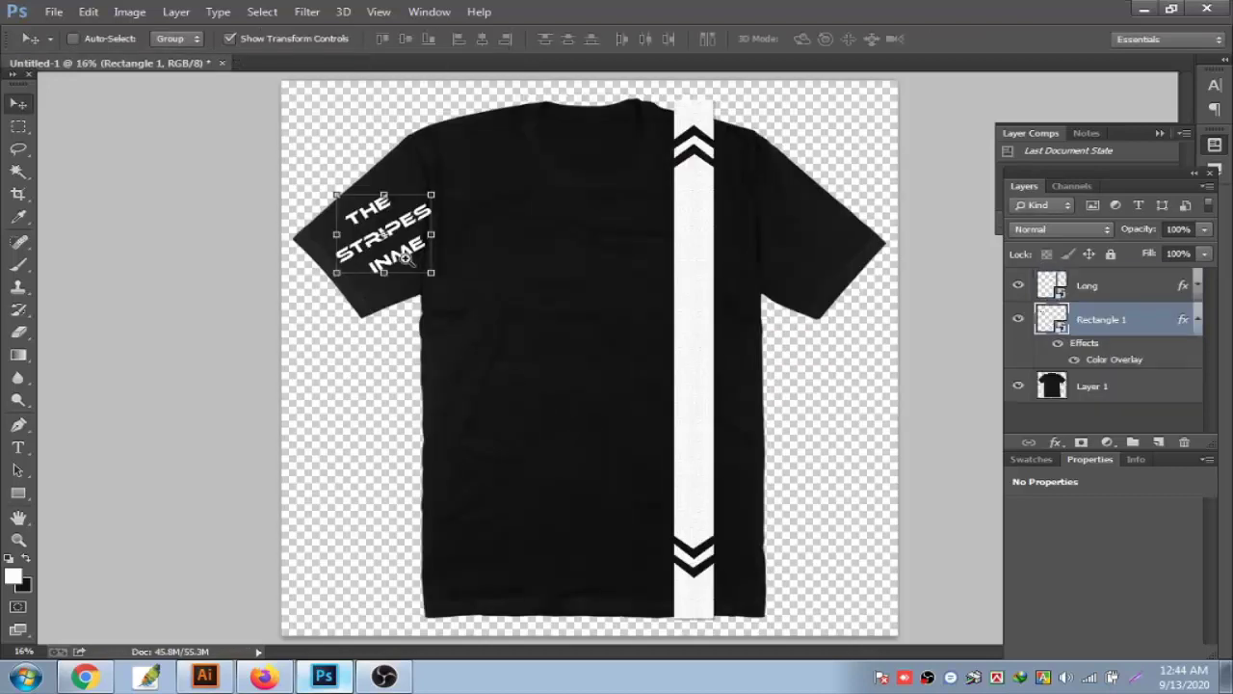
# Scale the sleeve logo to about 81.82% × 83.51% and position it on the left sleeve
pyautogui.hotkey('ctrl', '+')
pyautogui.hotkey('ctrl', '+')
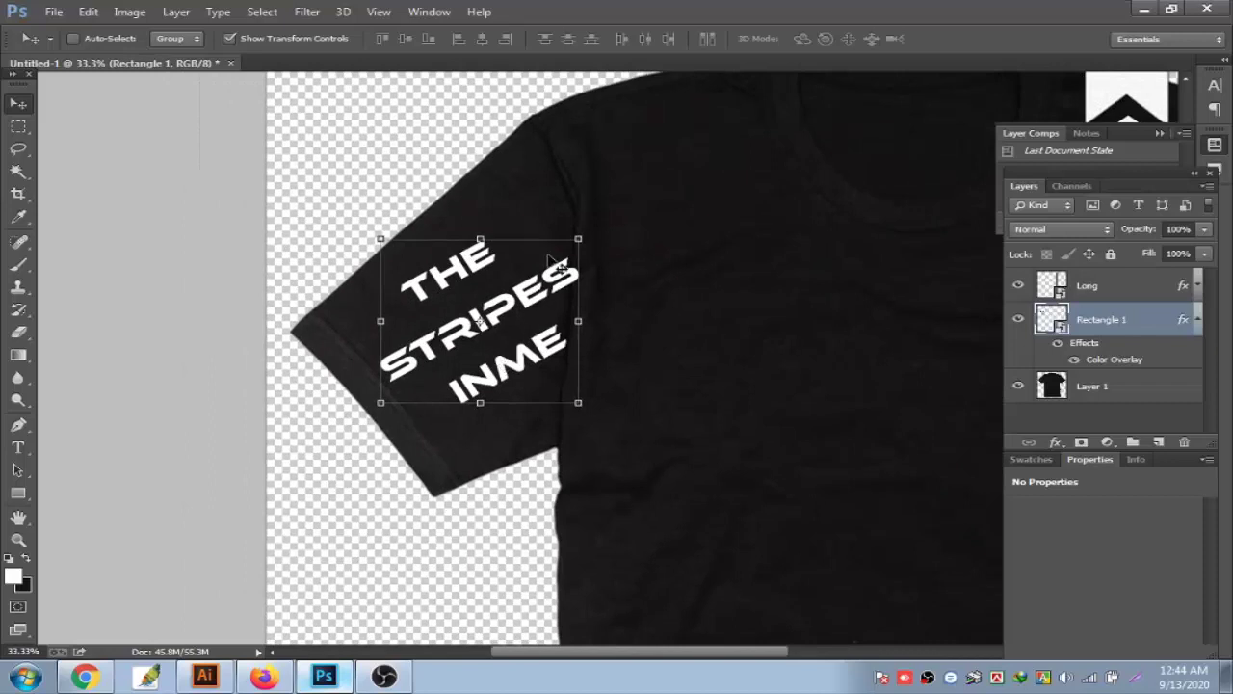
pyautogui.hotkey('ctrl', 't')
pyautogui.moveTo(579, 237); pyautogui.dragTo(528, 279)
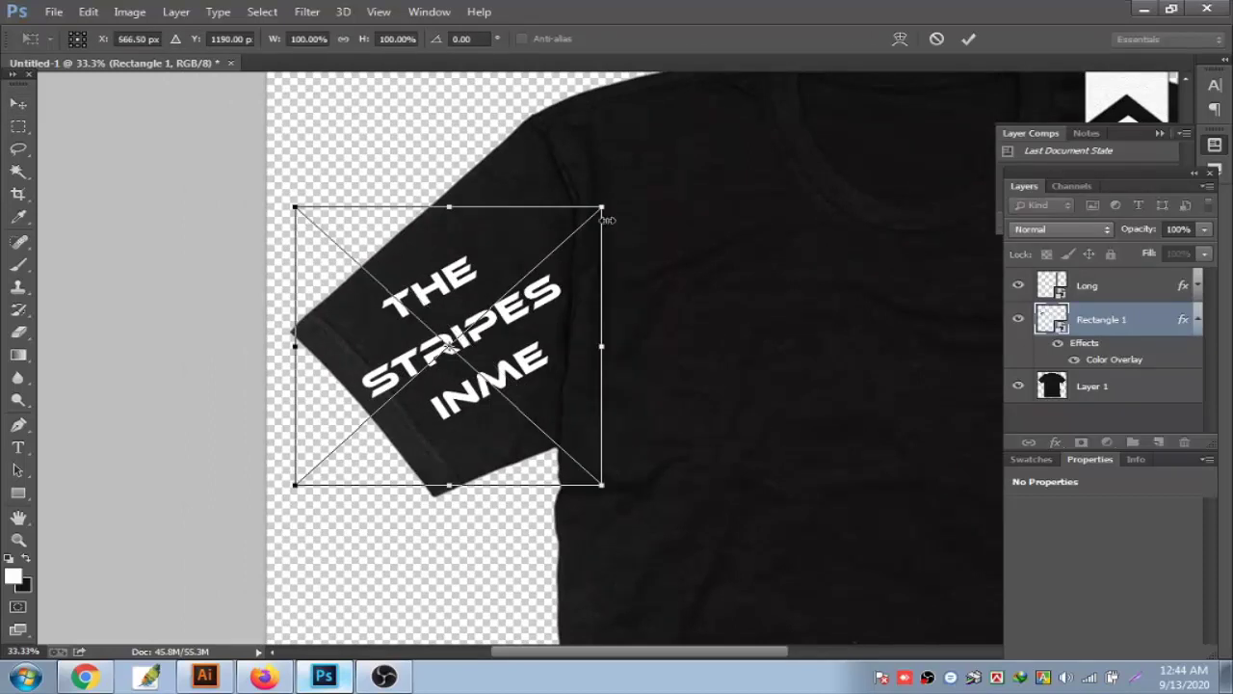
pyautogui.moveTo(601, 210); pyautogui.dragTo(546, 252)
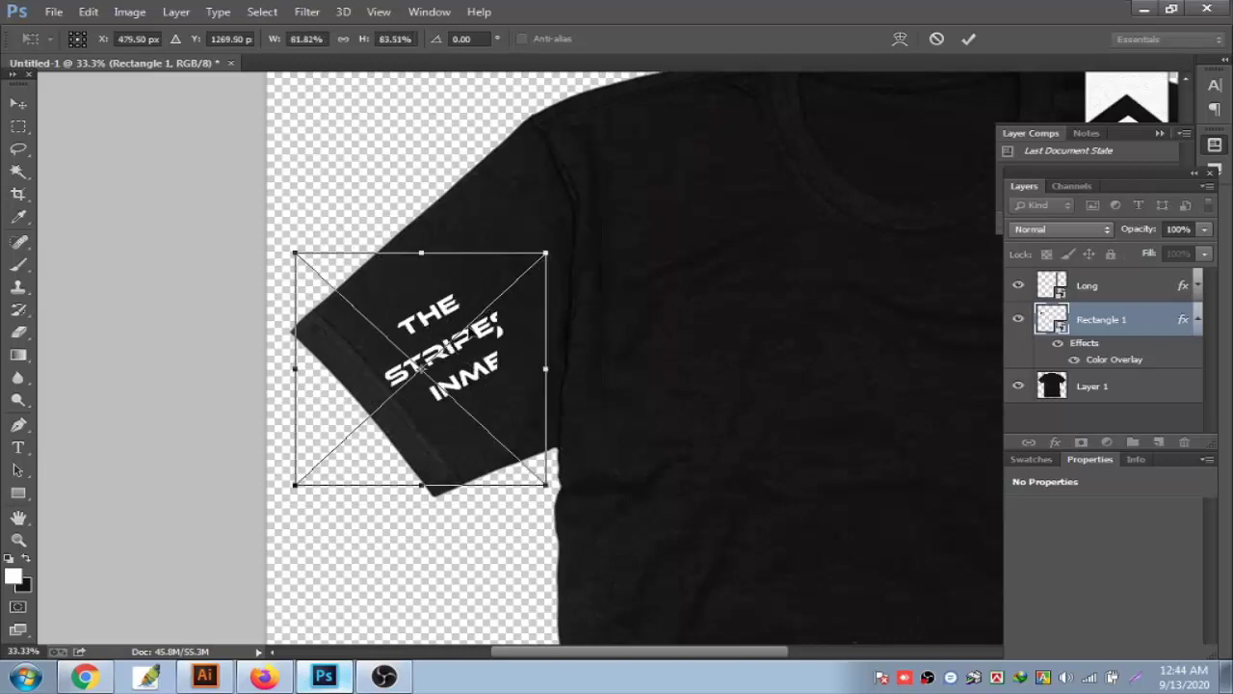
pyautogui.moveTo(482, 351); pyautogui.dragTo(511, 332)
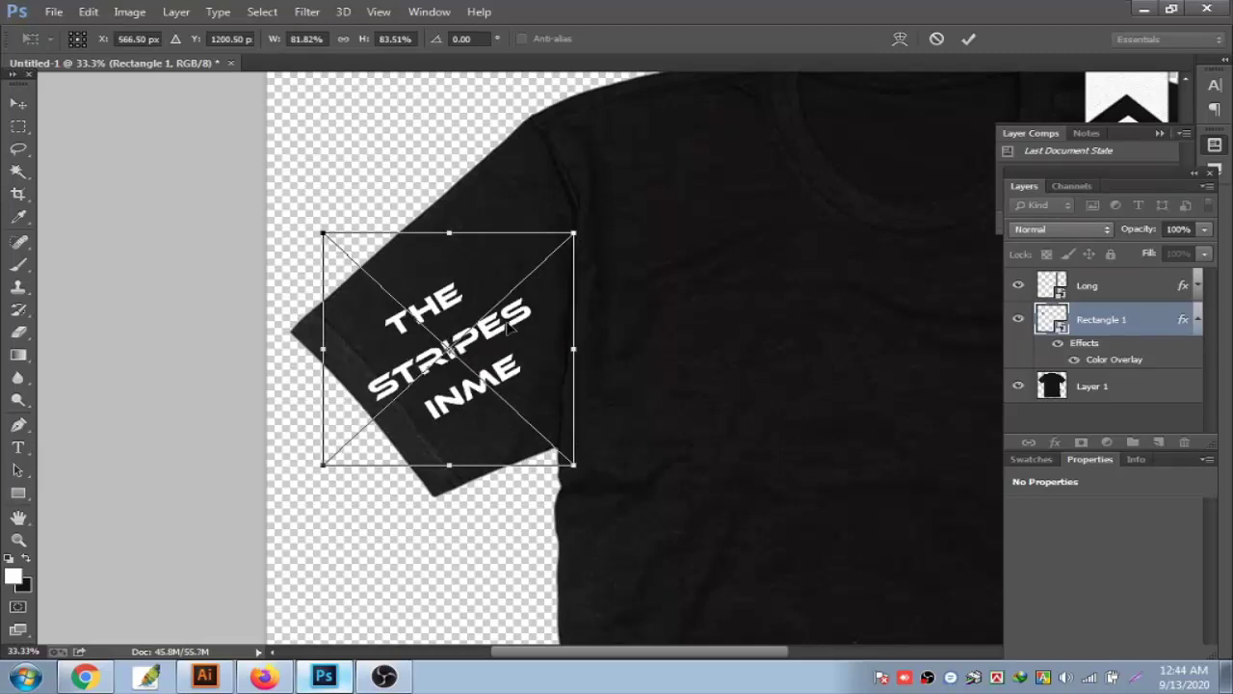
pyautogui.moveTo(506, 325); pyautogui.dragTo(534, 318)
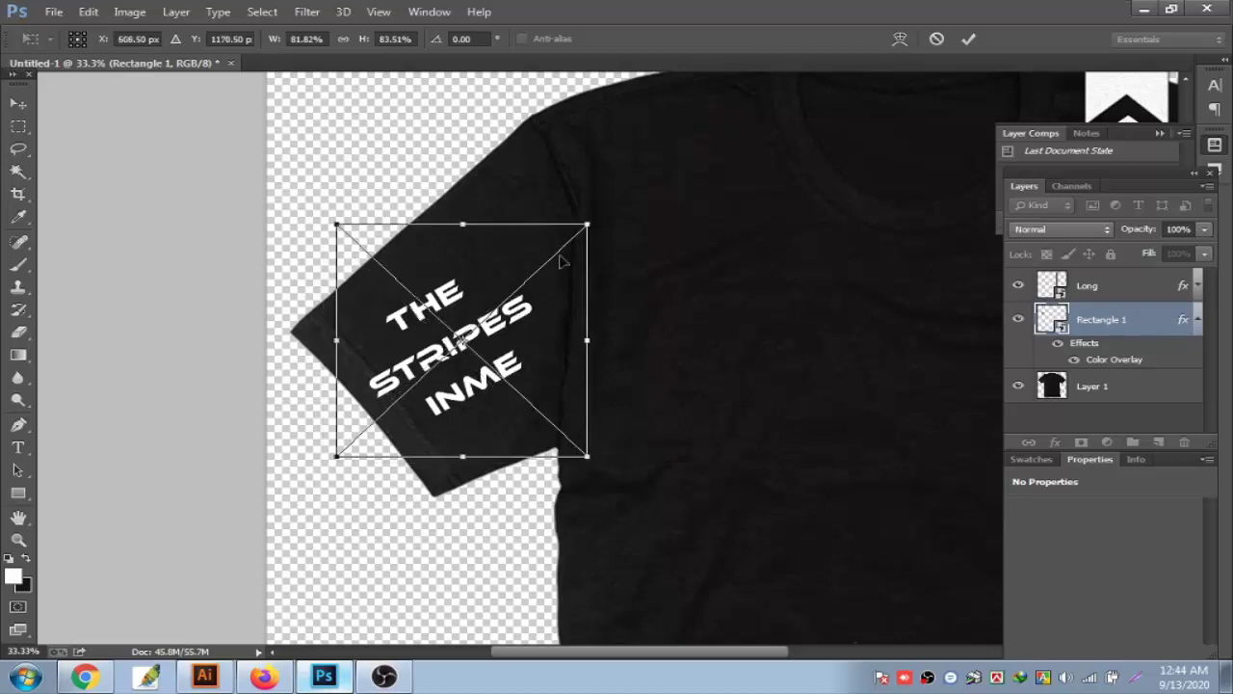
# Apply the sleeve placement, then scale the logo artwork inside Rectangle 1 to about 43%
pyautogui.click(18, 127)
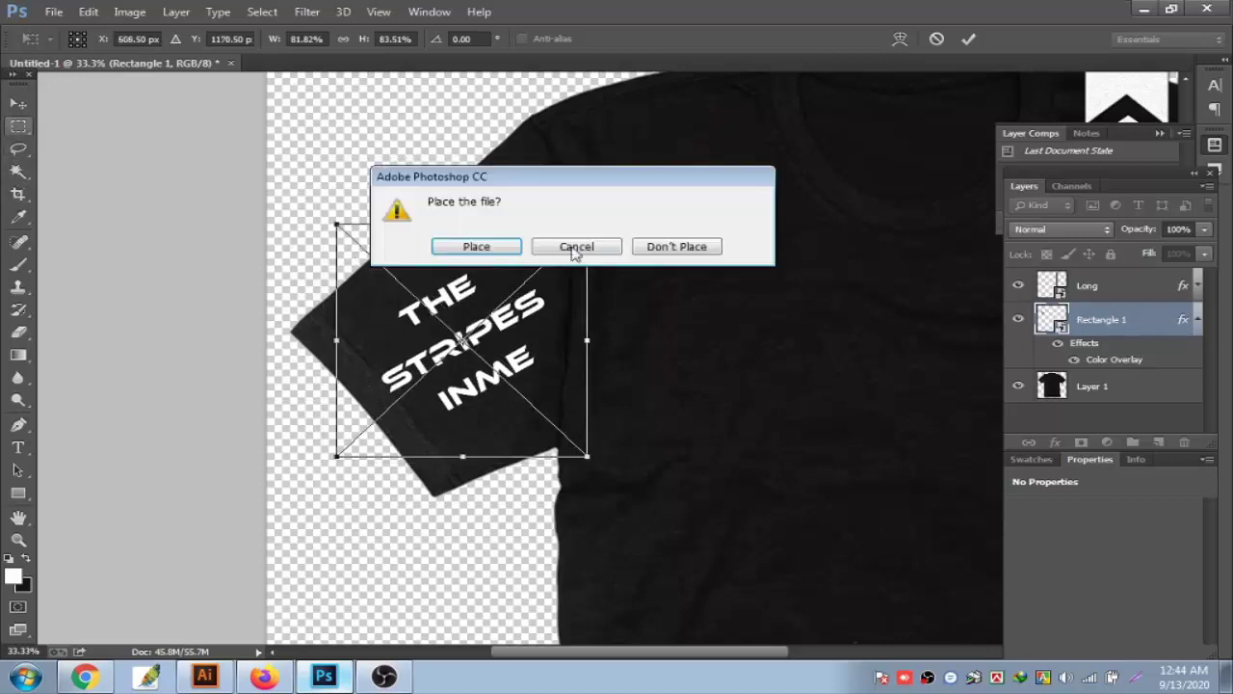
pyautogui.press('Return')
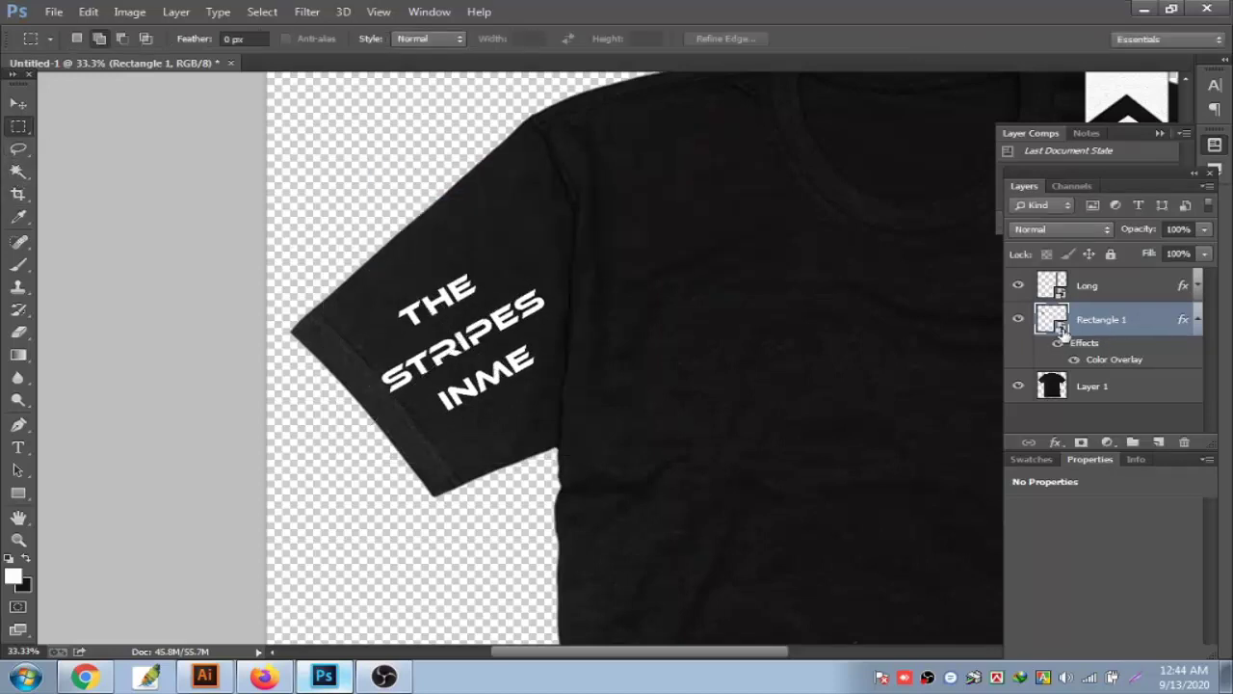
pyautogui.doubleClick(1052, 320)
pyautogui.press('Return')
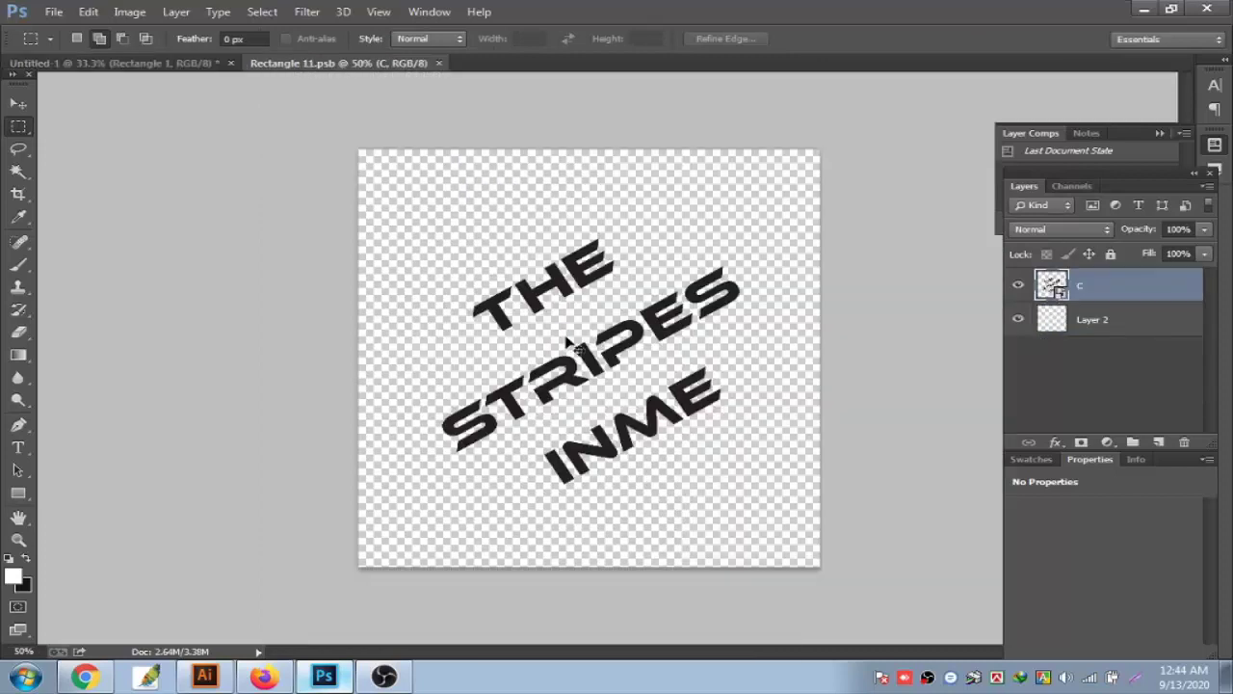
pyautogui.hotkey('ctrl', 't')
pyautogui.moveTo(722, 267); pyautogui.dragTo(717, 277)
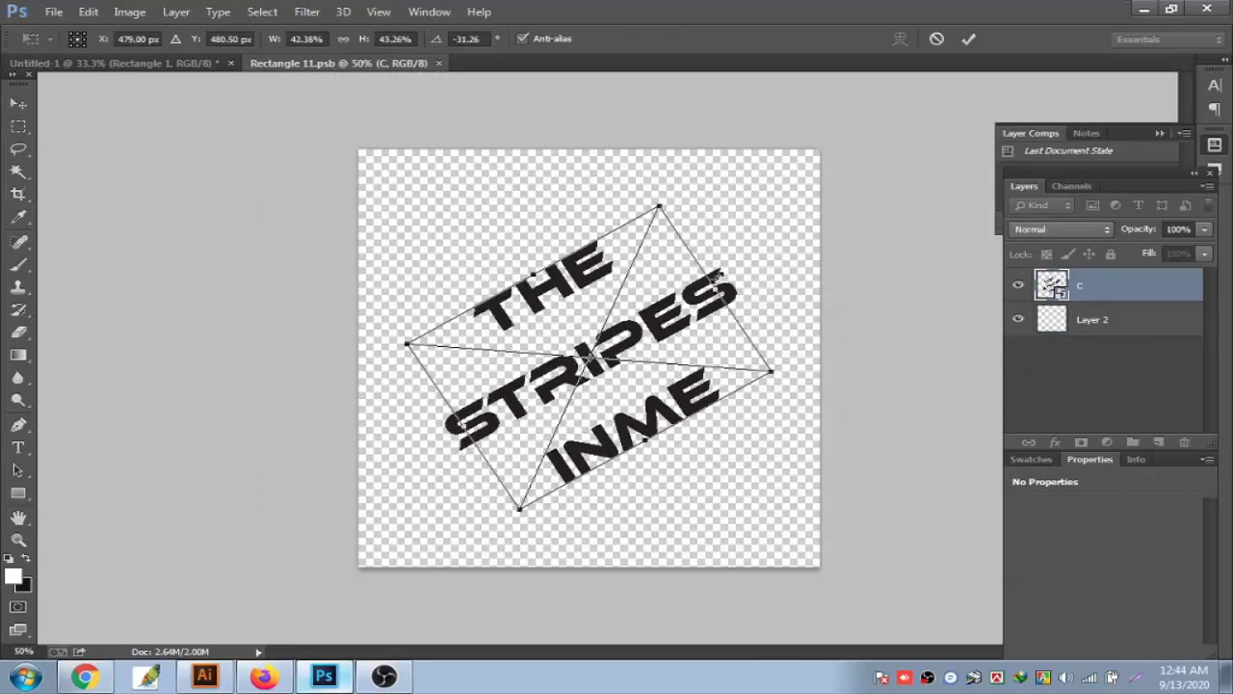
pyautogui.hotkey('ctrl', 'z')
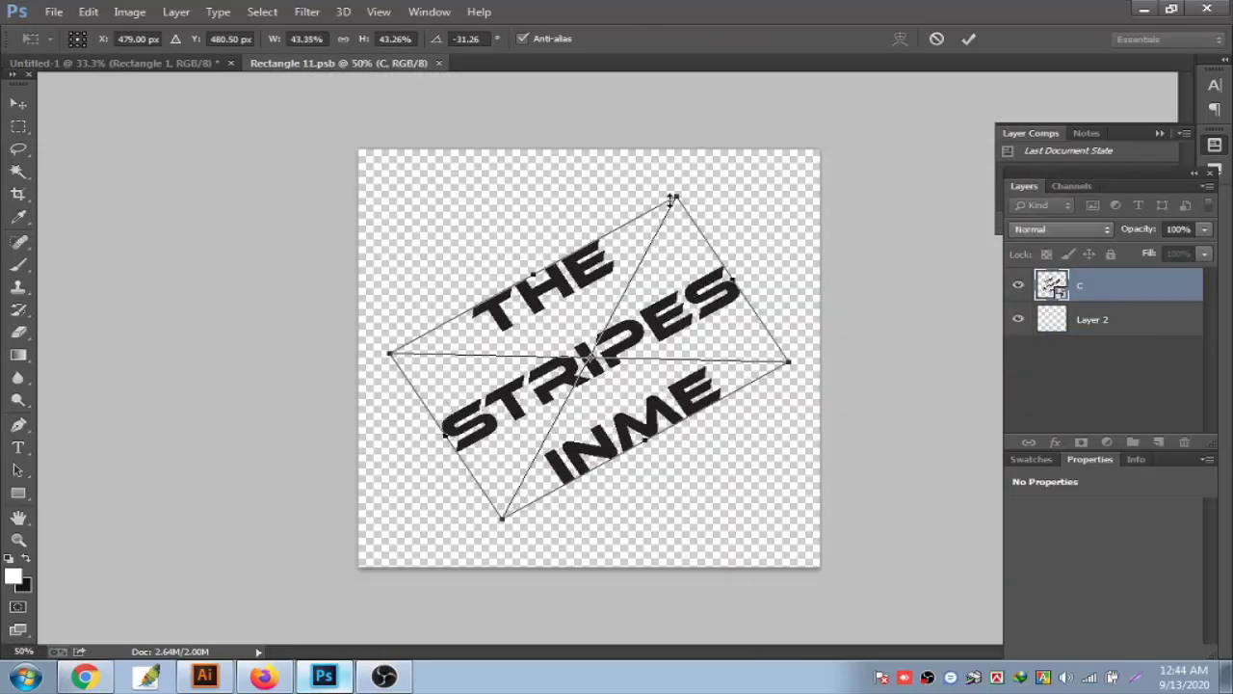
pyautogui.moveTo(673, 199); pyautogui.dragTo(661, 228)
pyautogui.press('Return')
# Save the logo contents, return to the mockup and fit the whole shirt in view
pyautogui.press('m')
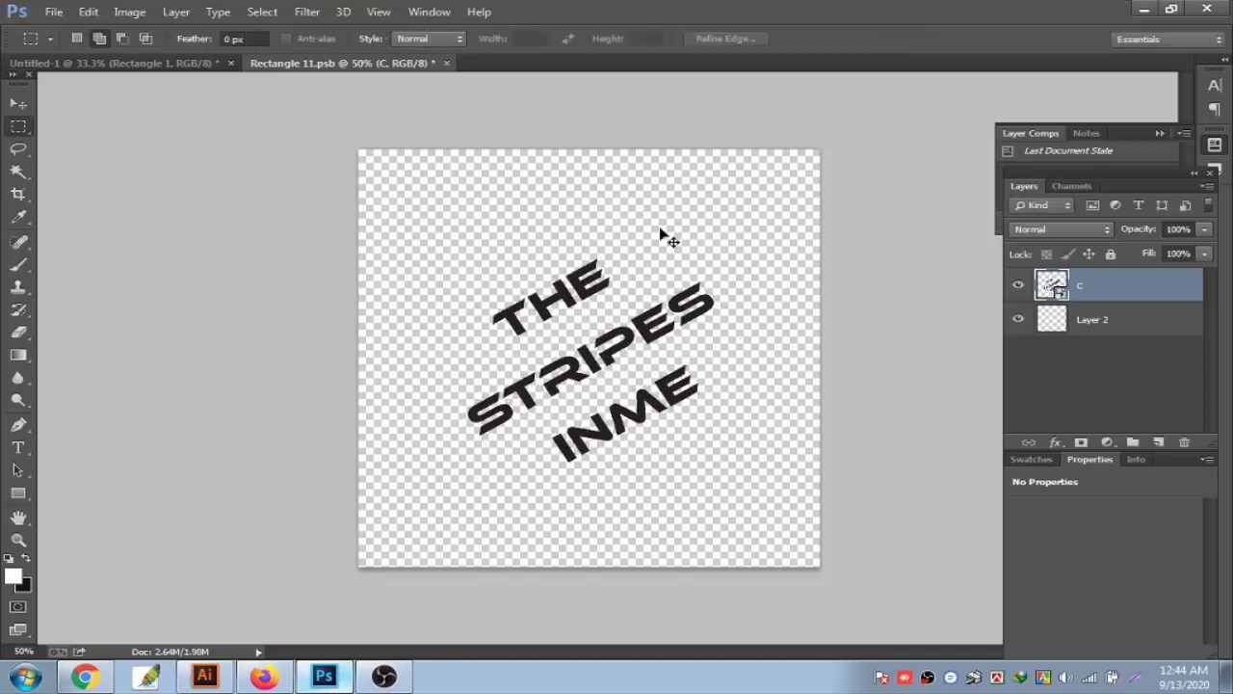
pyautogui.hotkey('ctrl', 's')
pyautogui.hotkey('ctrl', 'w')
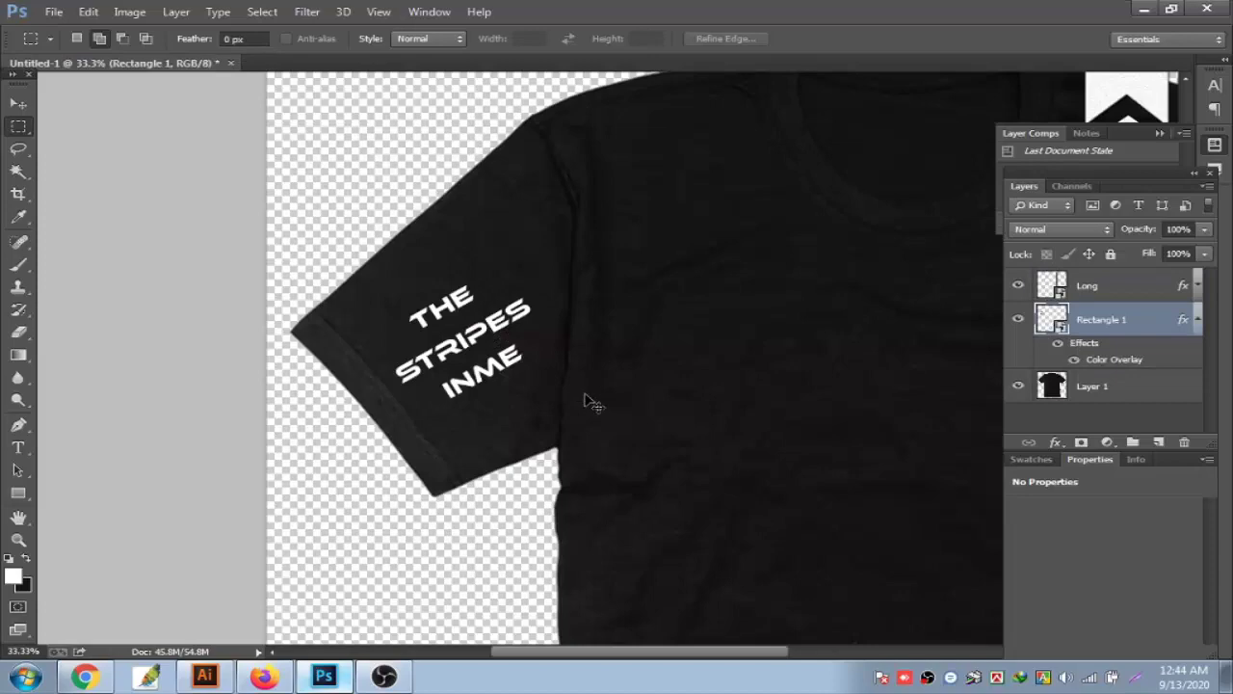
pyautogui.hotkey('ctrl', '0')
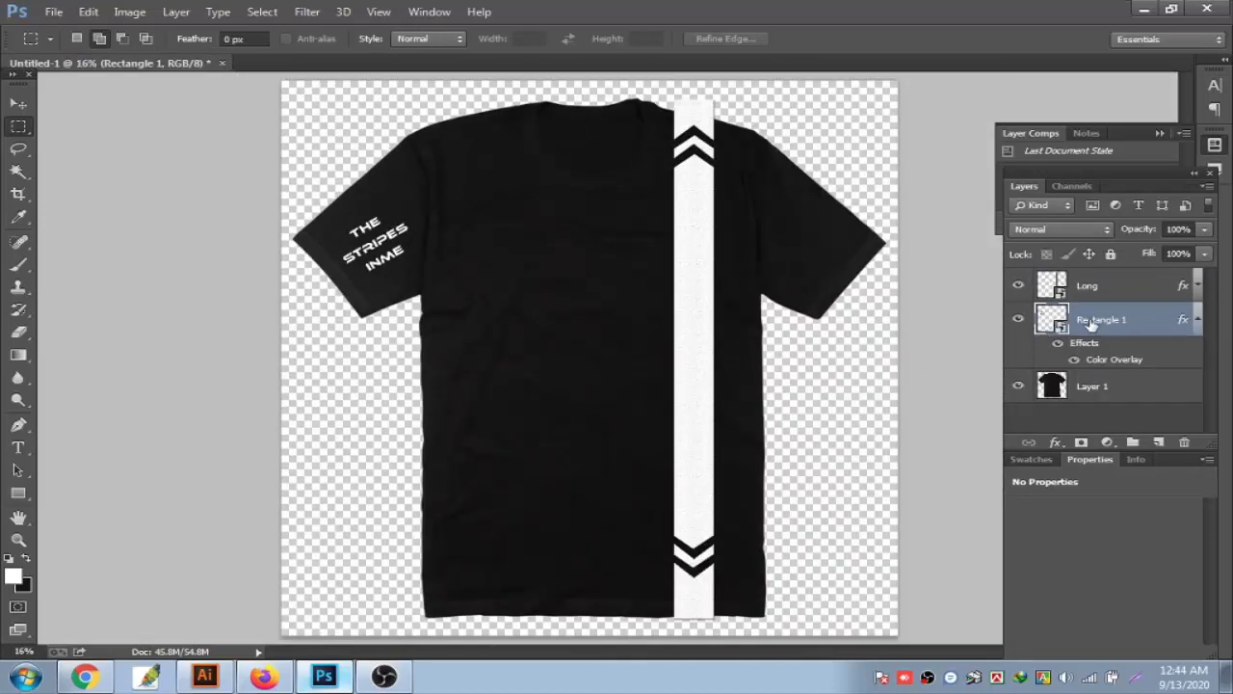
# Add Bevel & Emboss with Contour and Texture to the Rectangle 1 sleeve logo
pyautogui.rightClick(1092, 325)
pyautogui.click(748, 92)
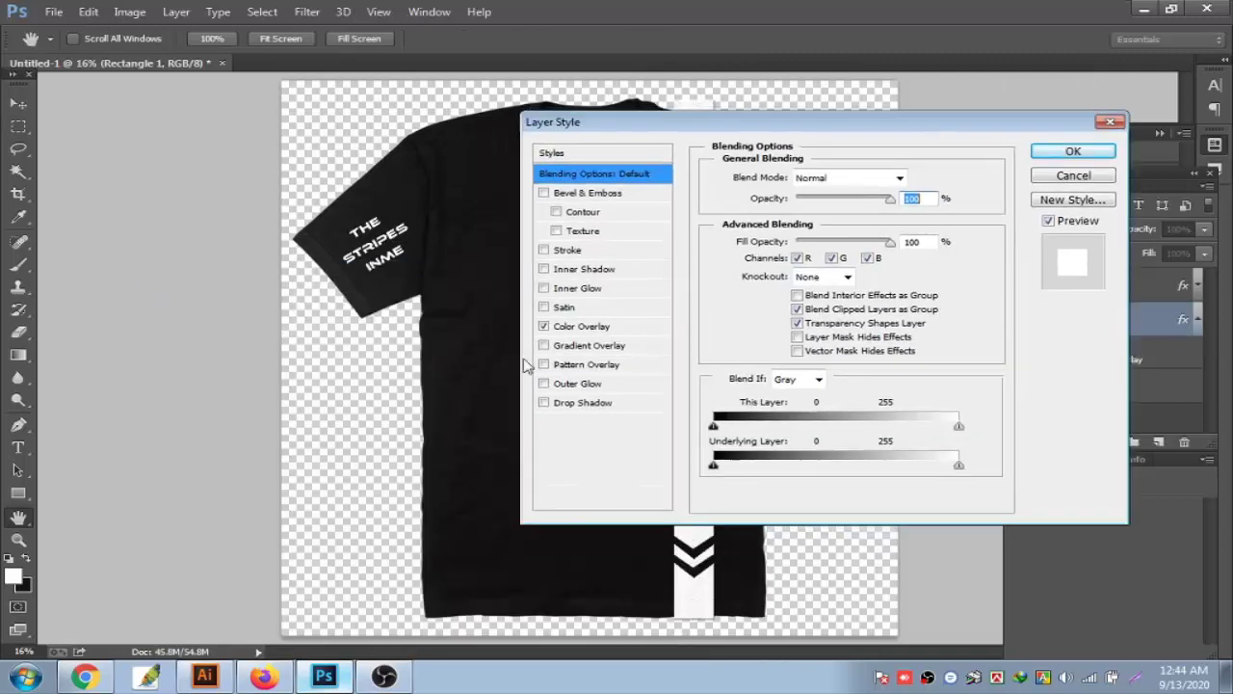
pyautogui.click(544, 403)
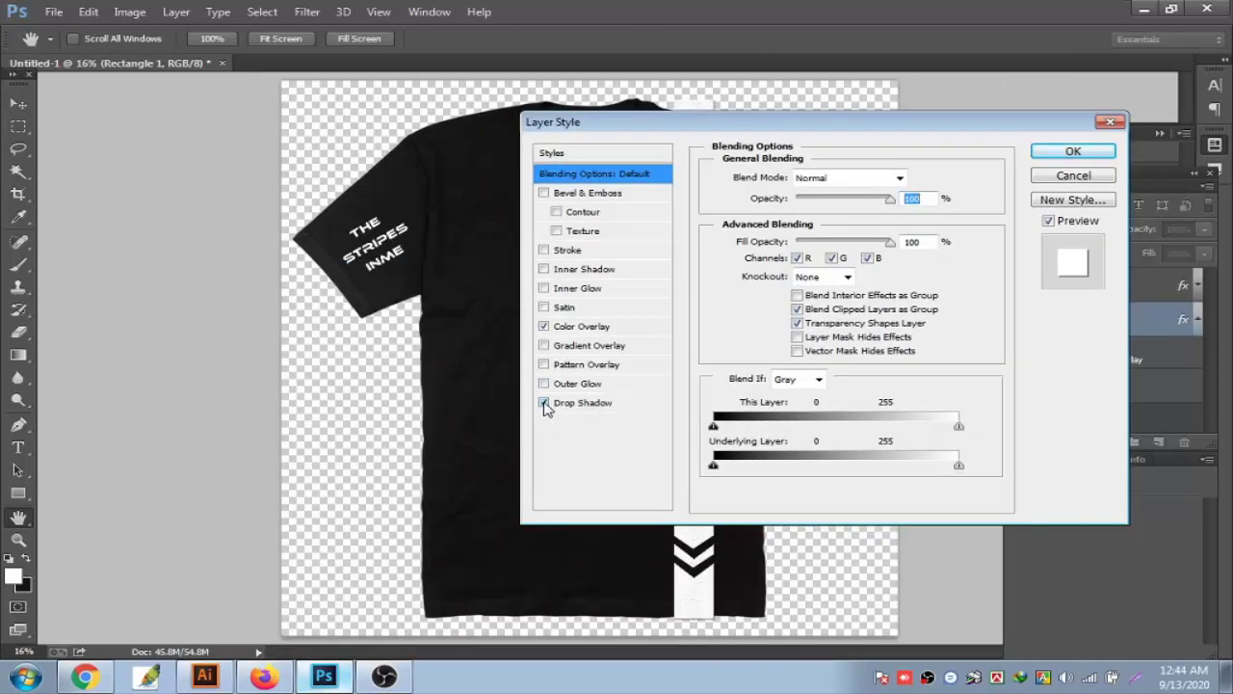
pyautogui.click(544, 402)
pyautogui.click(556, 212)
pyautogui.click(556, 231)
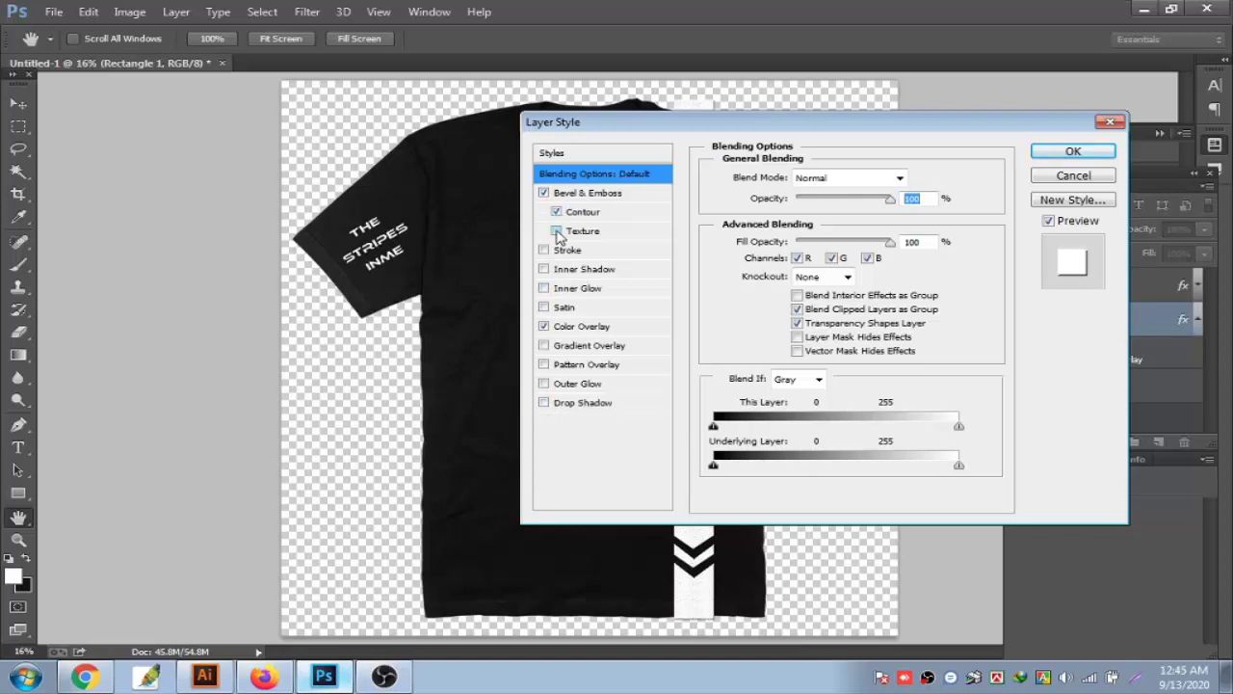
pyautogui.click(1072, 152)
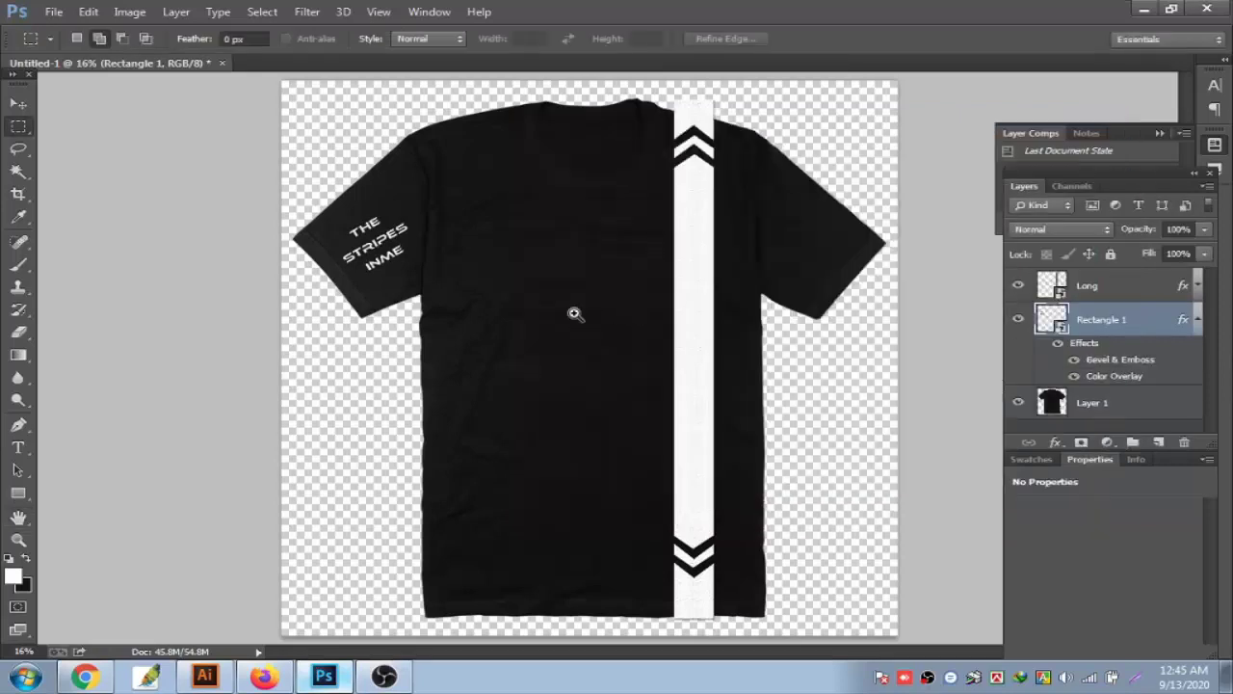
# Set the sleeve logo's Bevel & Emboss depth to 32% and size to 4 px
pyautogui.scroll(3, 460, 305)
pyautogui.scroll(1, 327, 203)
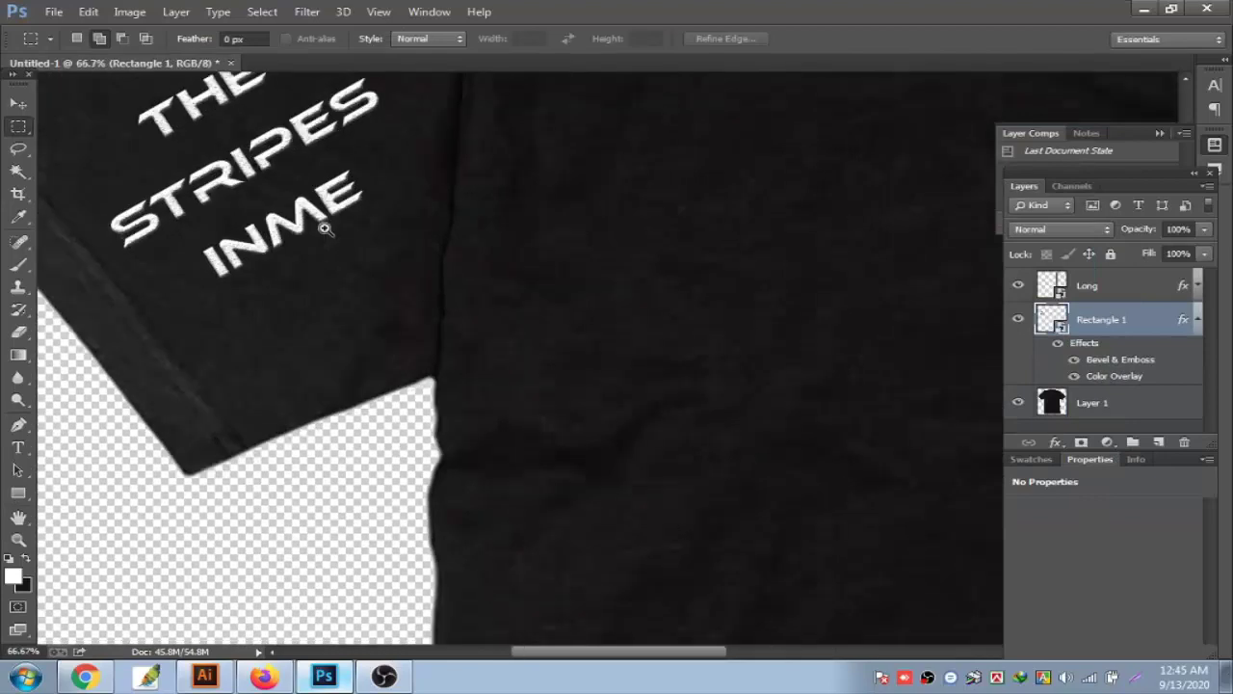
pyautogui.scroll(1, 325, 222)
pyautogui.scroll(1, 325, 221)
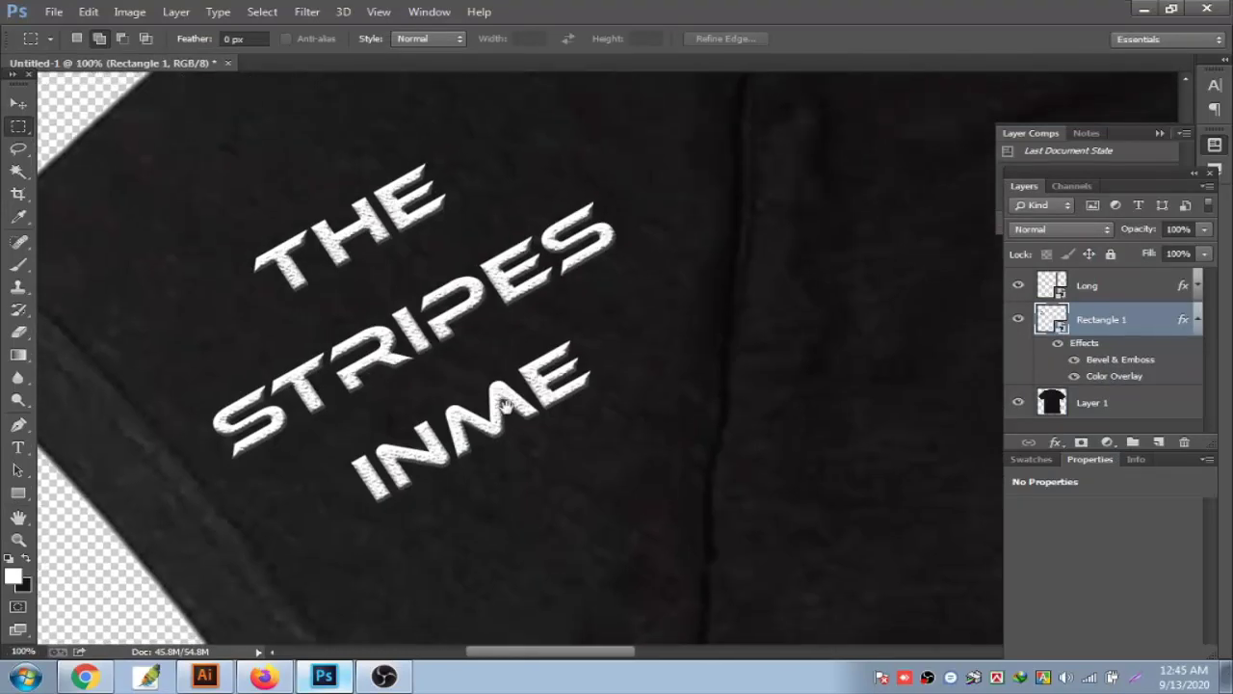
pyautogui.rightClick(1097, 326)
pyautogui.click(740, 82)
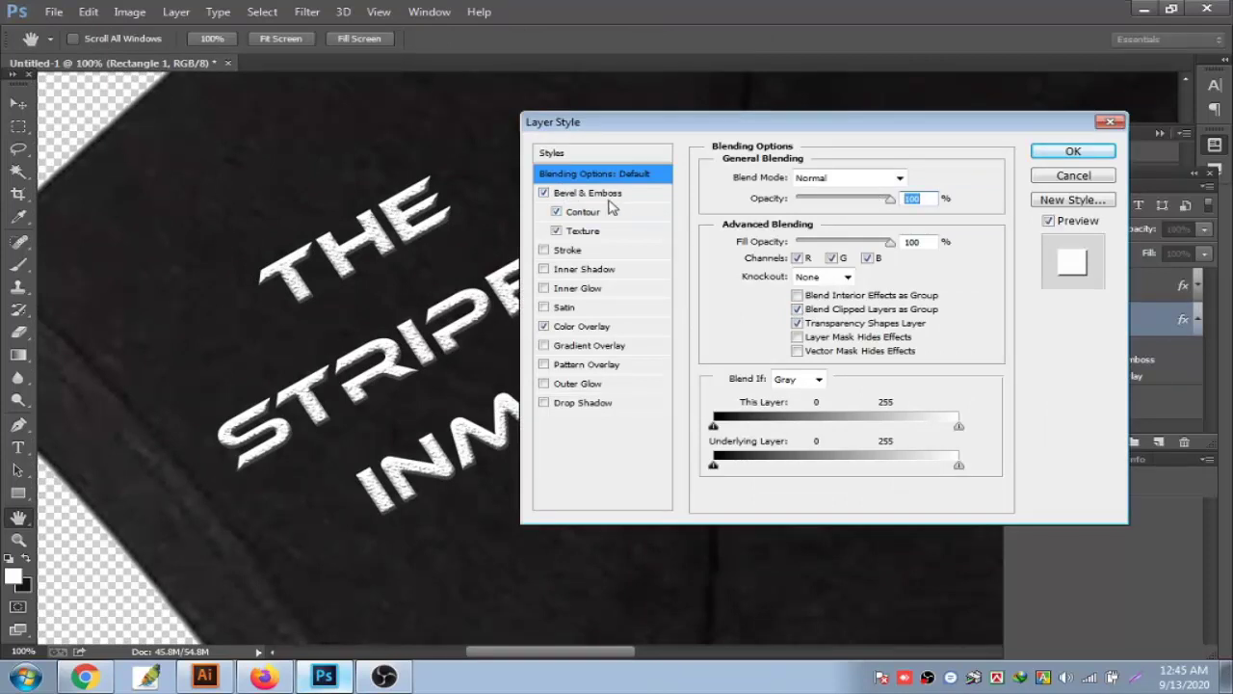
pyautogui.click(590, 192)
pyautogui.moveTo(796, 223); pyautogui.dragTo(792, 233)
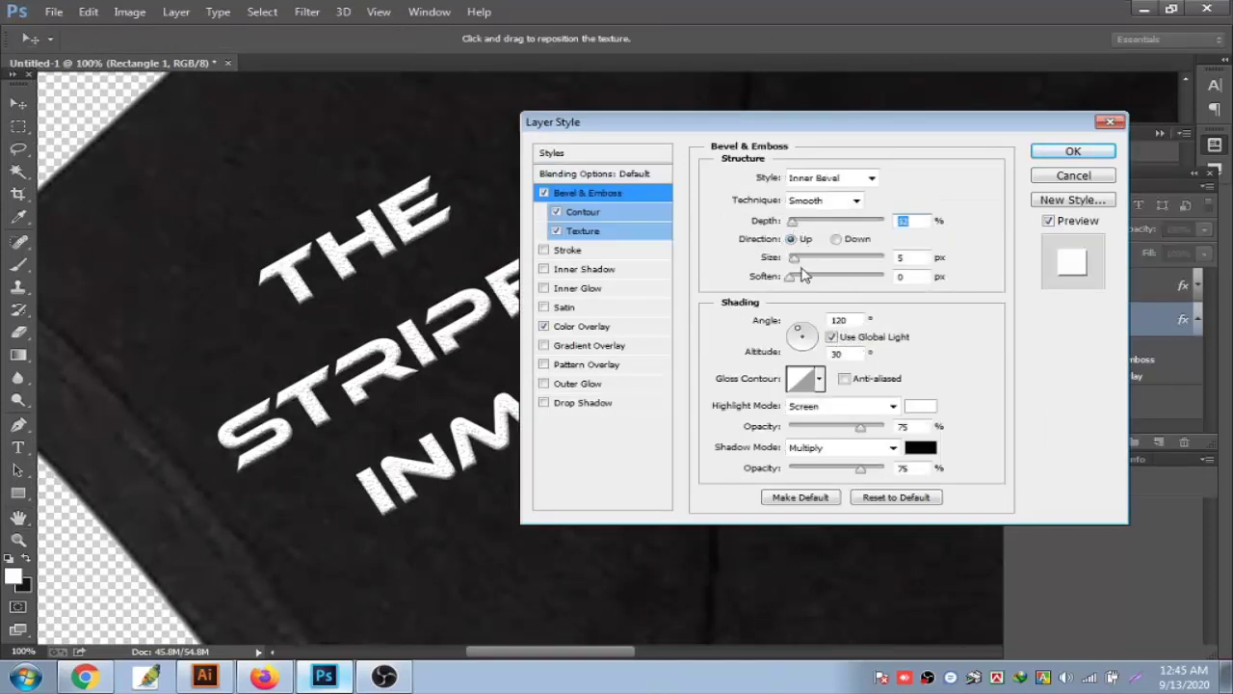
pyautogui.moveTo(795, 260); pyautogui.dragTo(794, 259)
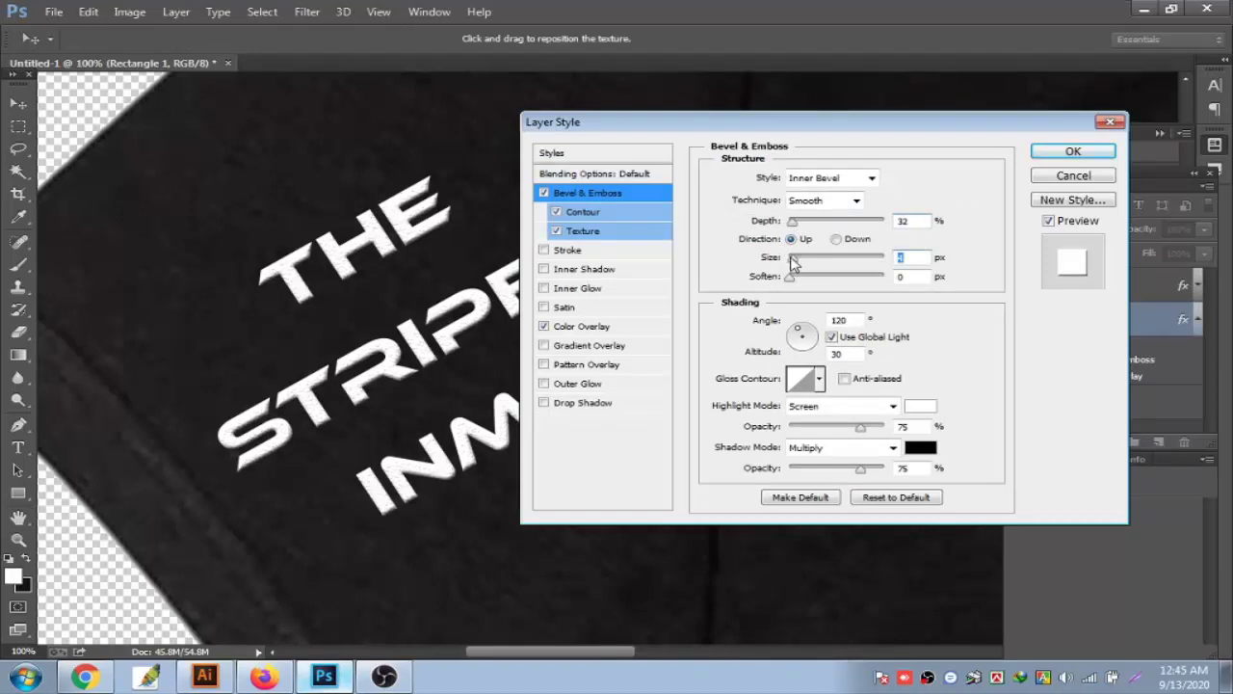
pyautogui.click(1073, 153)
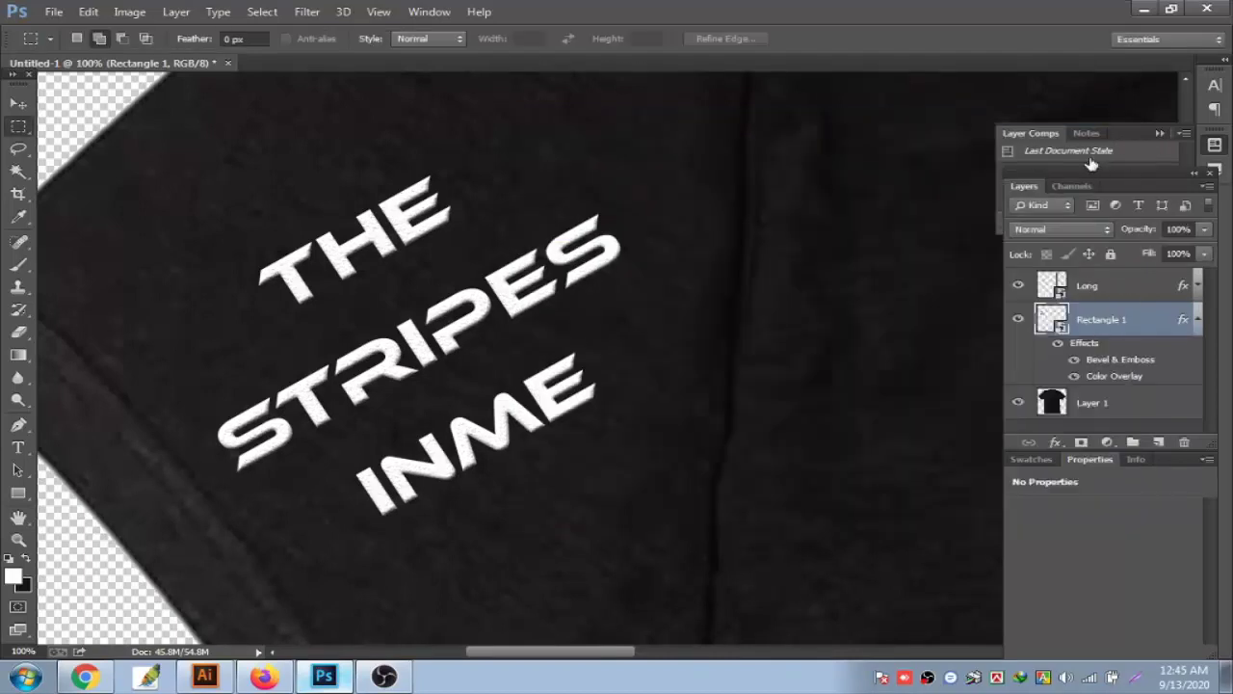
pyautogui.hotkey('ctrl', '0')
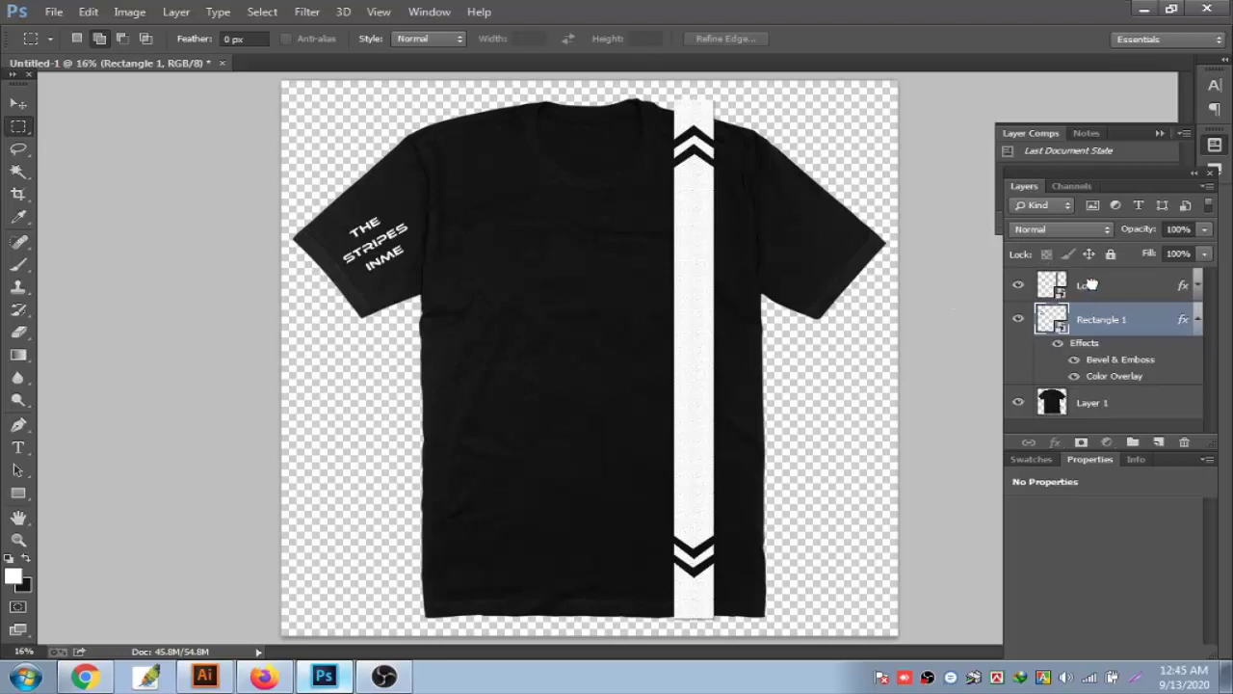
# Step back through history until the sleeve logo is a plain white square again
pyautogui.moveTo(1098, 324); pyautogui.dragTo(1092, 285)
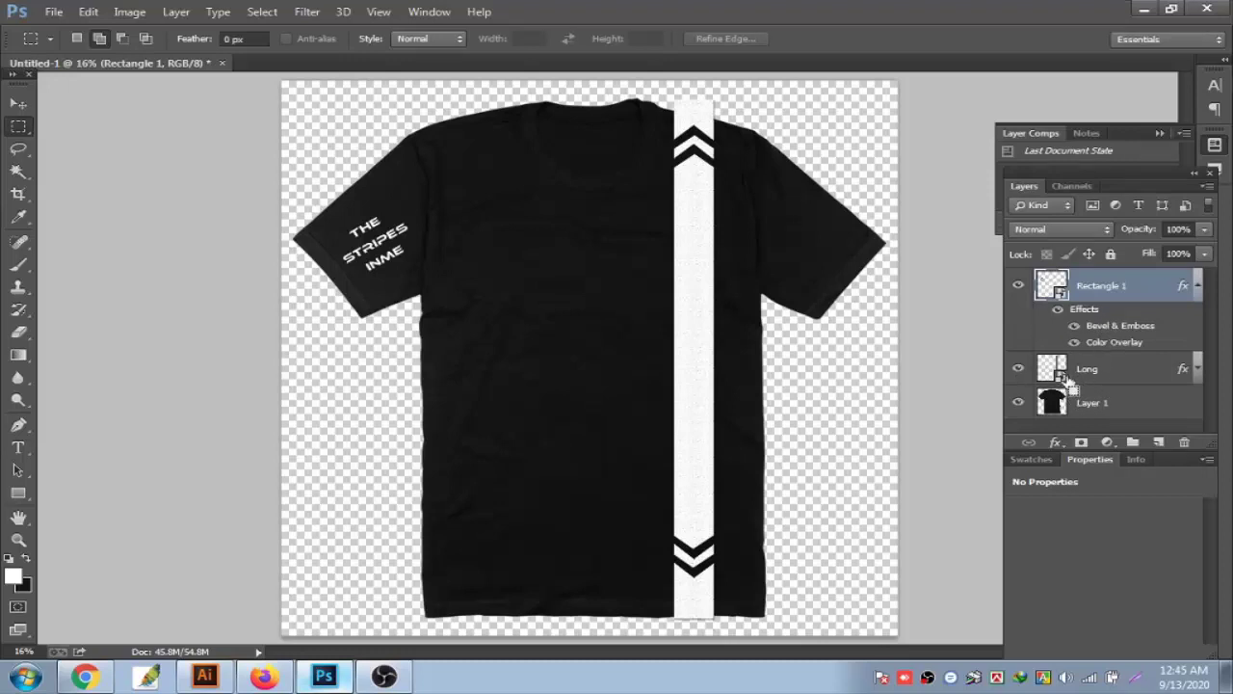
pyautogui.hotkey('ctrl', 'z')
pyautogui.hotkey('ctrl', 'z')
pyautogui.hotkey('ctrl', 'z')
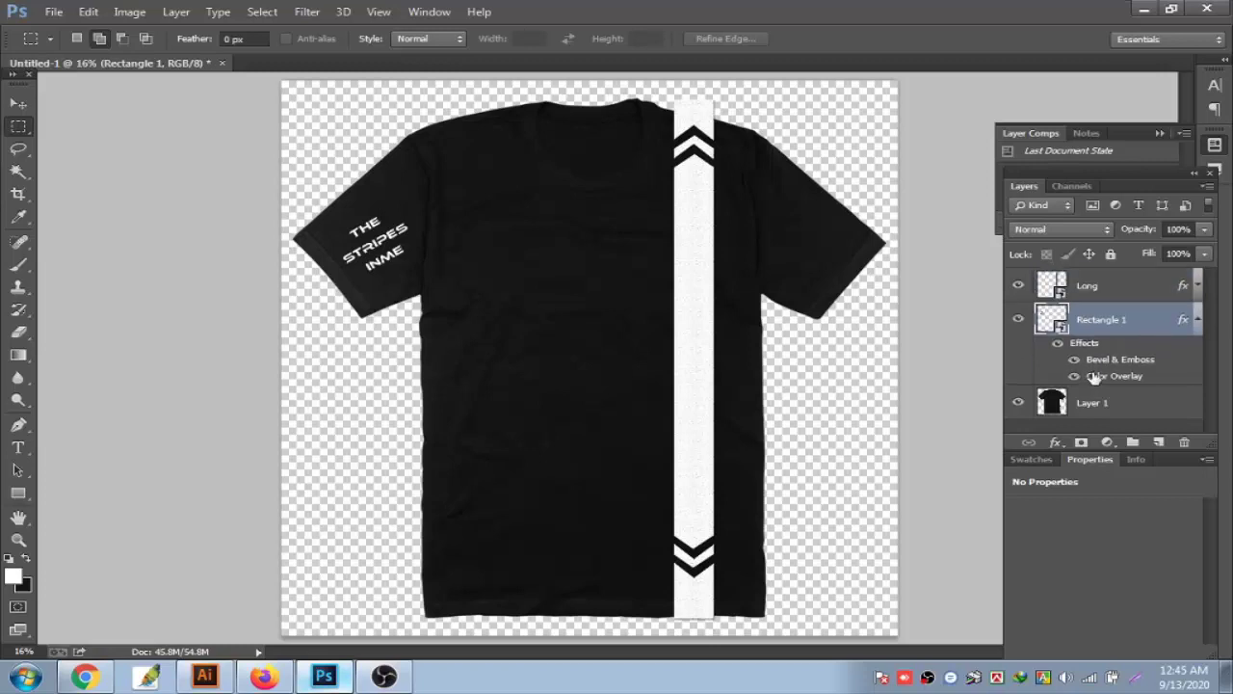
pyautogui.hotkey('ctrl', 'z')
pyautogui.hotkey('ctrl', 'z')
pyautogui.hotkey('ctrl', 'z')
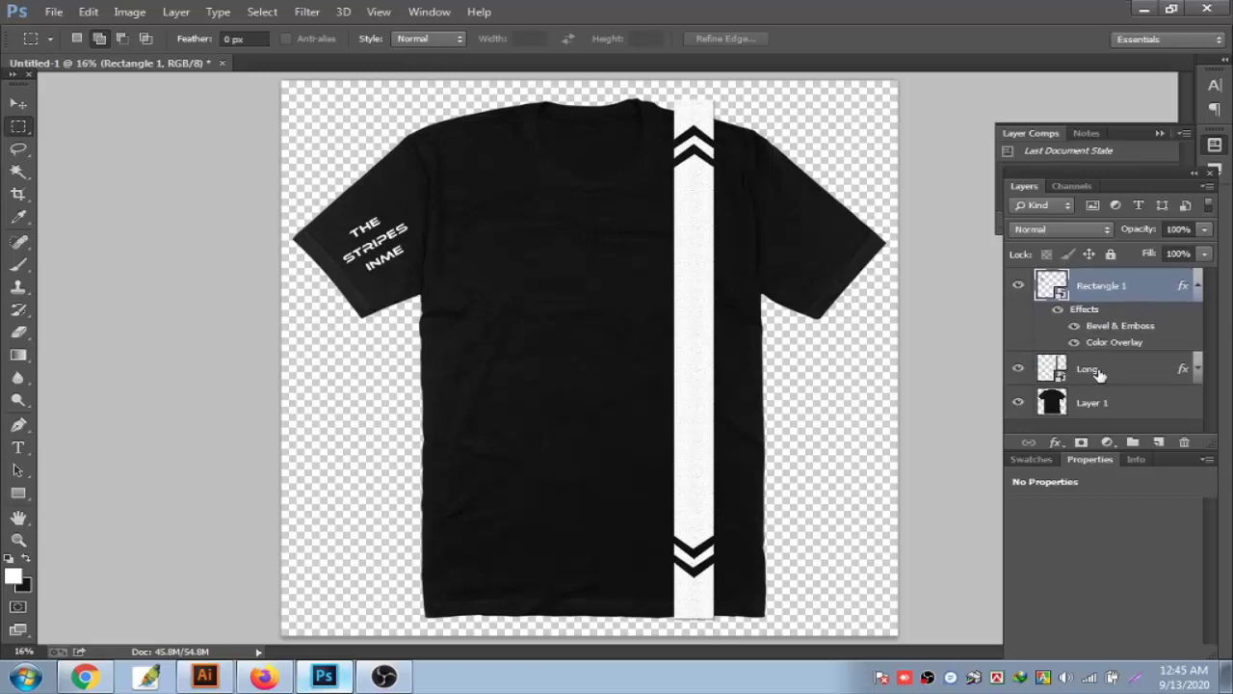
pyautogui.hotkey('ctrl', 'z')
pyautogui.hotkey('ctrl', 'alt', 'z')
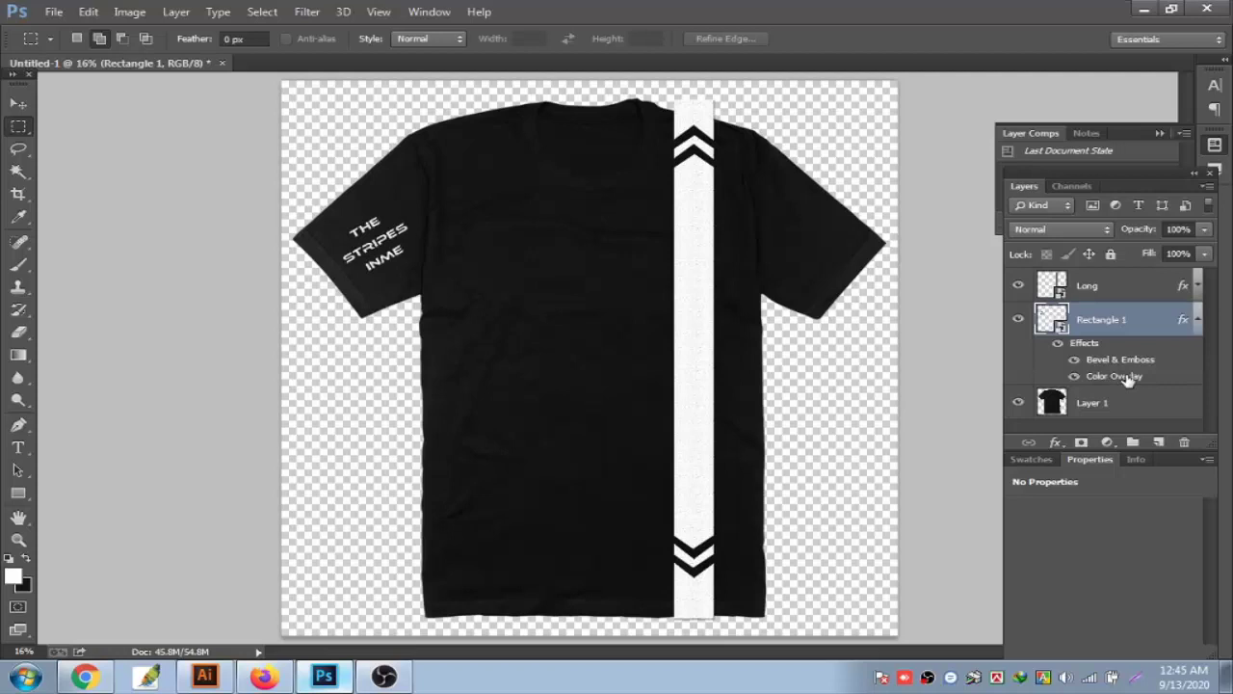
pyautogui.hotkey('ctrl', 'alt', 'z')
pyautogui.hotkey('ctrl', 'alt', 'z')
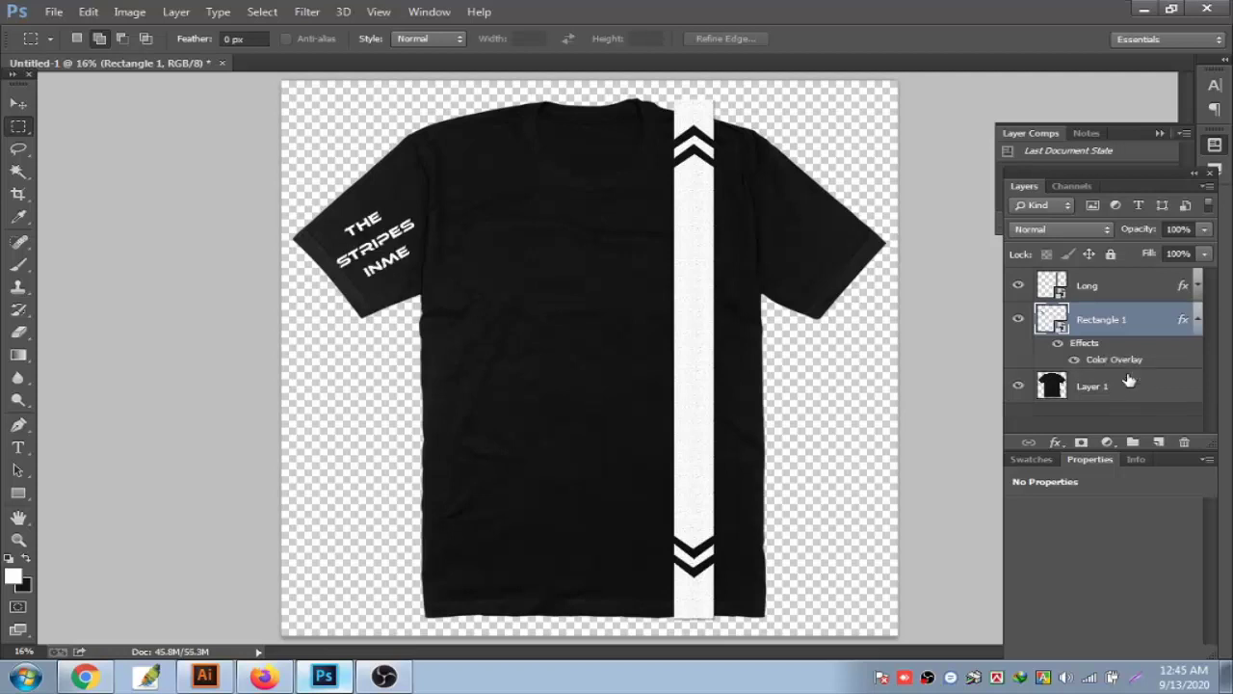
pyautogui.hotkey('ctrl', 'alt', 'z')
pyautogui.hotkey('ctrl', 'alt', 'z')
pyautogui.hotkey('ctrl', 'alt', 'z')
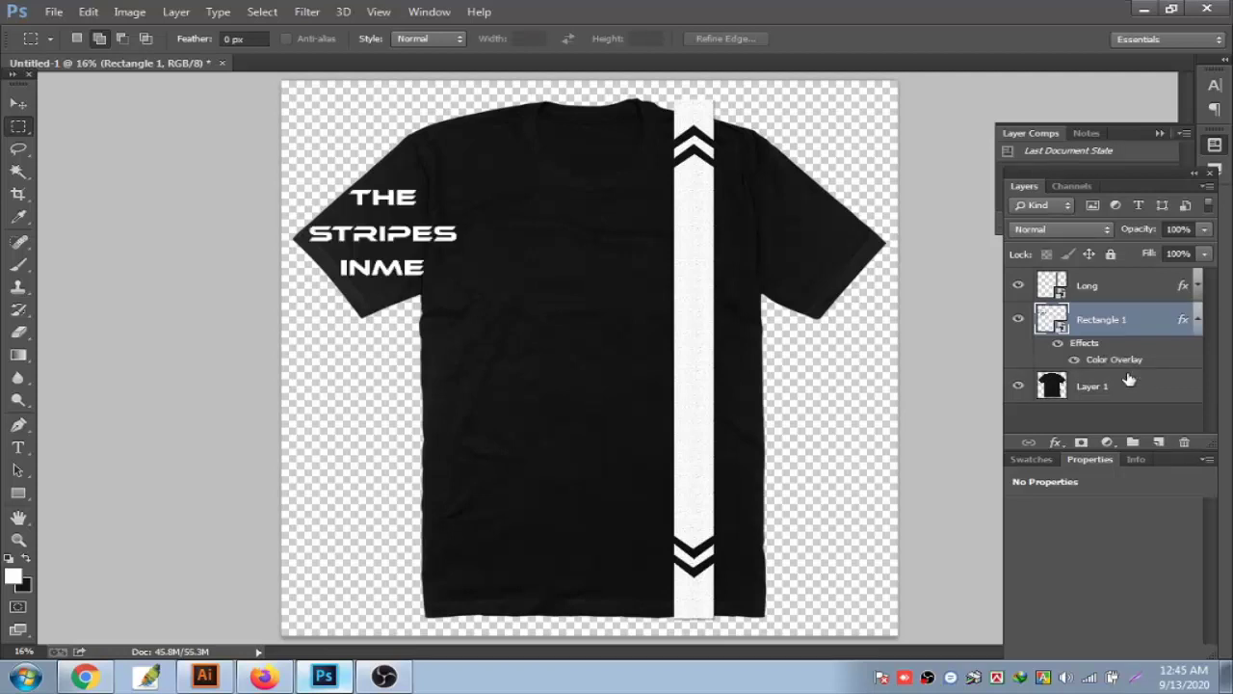
pyautogui.hotkey('ctrl', 'alt', 'z')
pyautogui.hotkey('ctrl', 'alt', 'z')
pyautogui.hotkey('ctrl', 'alt', 'z')
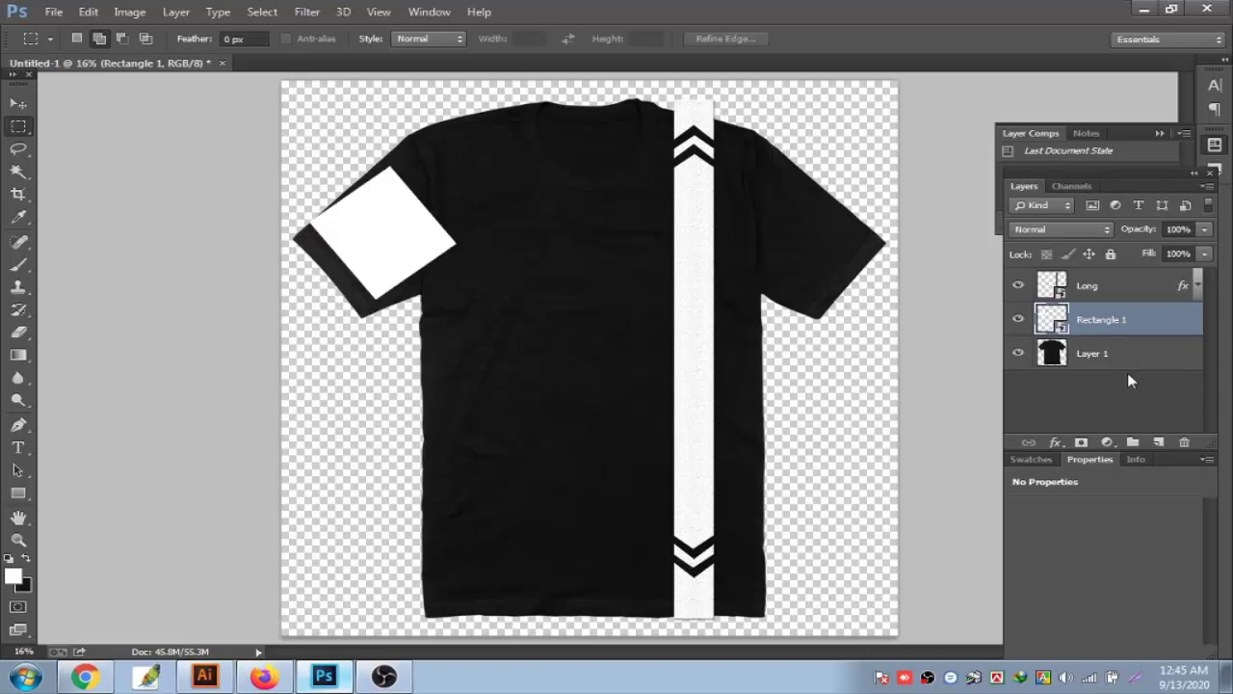
pyautogui.hotkey('ctrl', 'alt', 'z')
pyautogui.hotkey('ctrl', 'alt', 'z')
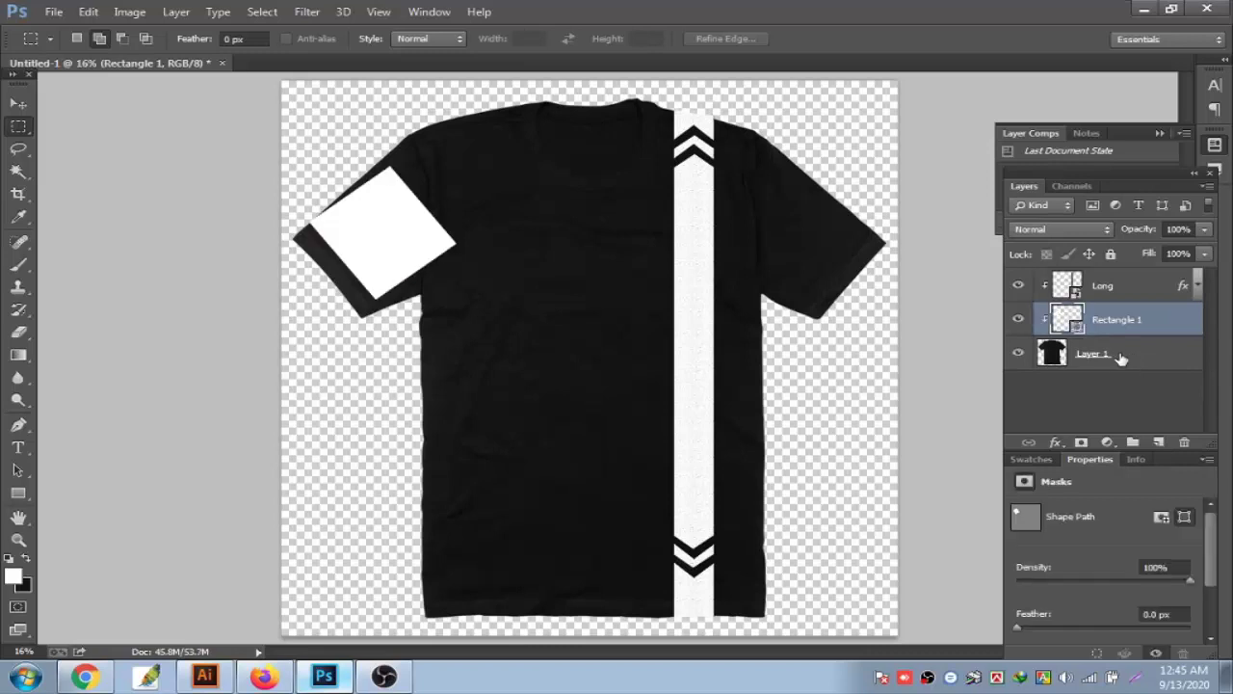
# Nudge the white square slightly lower on the left sleeve
pyautogui.hotkey('ctrl', 't')
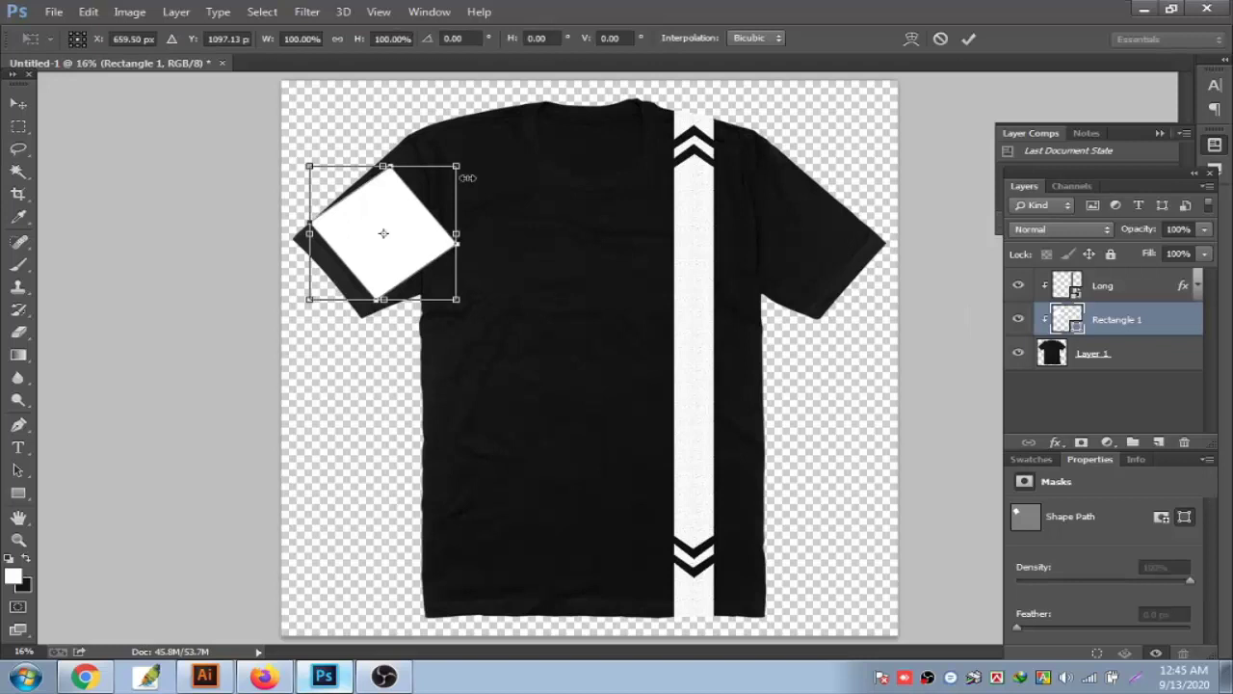
pyautogui.moveTo(468, 177); pyautogui.dragTo(472, 202)
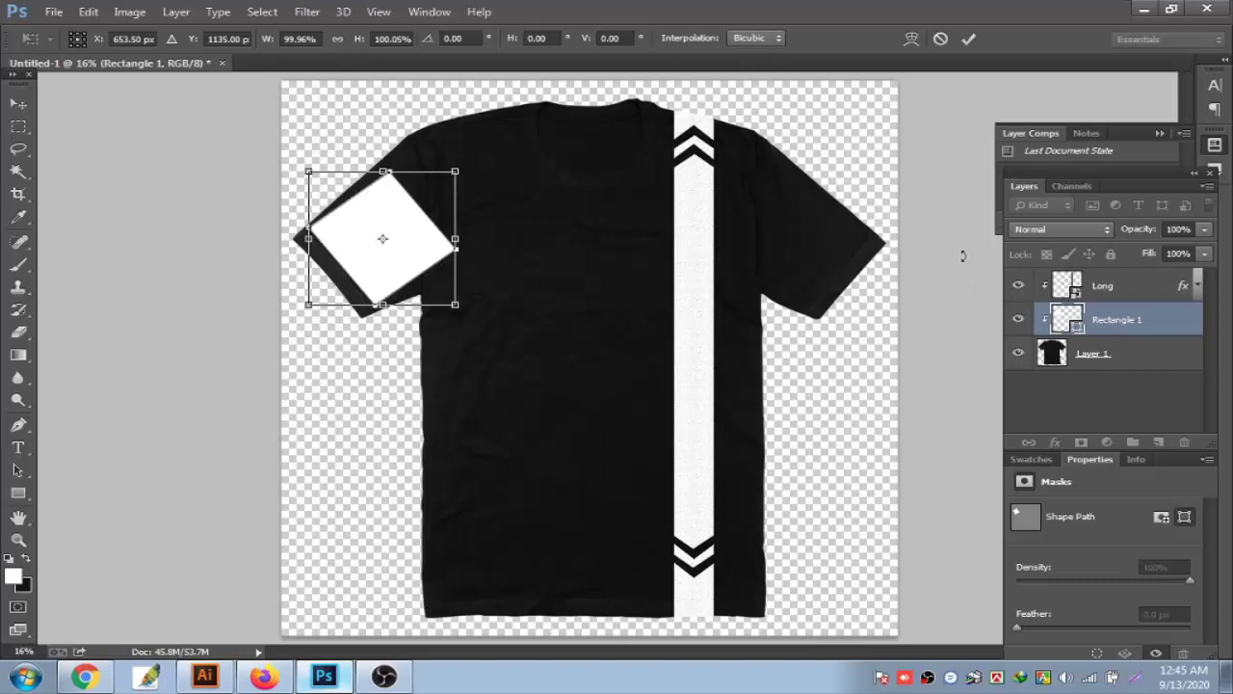
pyautogui.click(968, 38)
# Convert the Rectangle 1 sleeve square into a smart object and open its contents
pyautogui.rightClick(1123, 319)
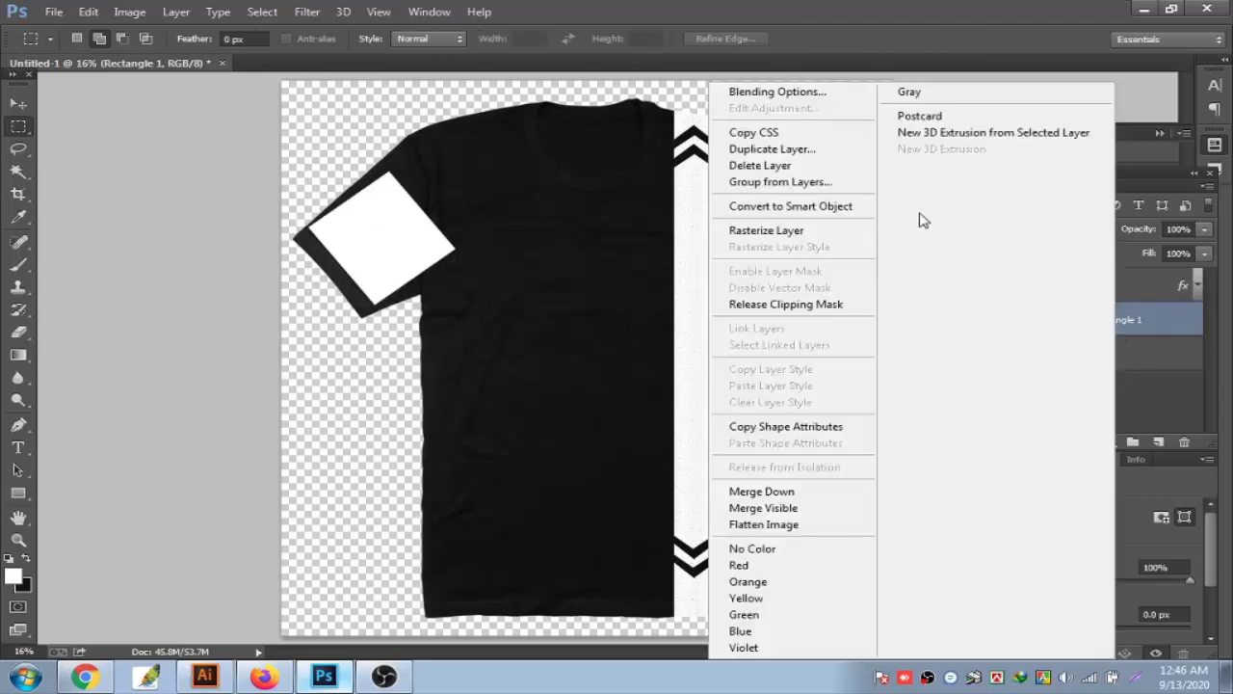
pyautogui.click(797, 209)
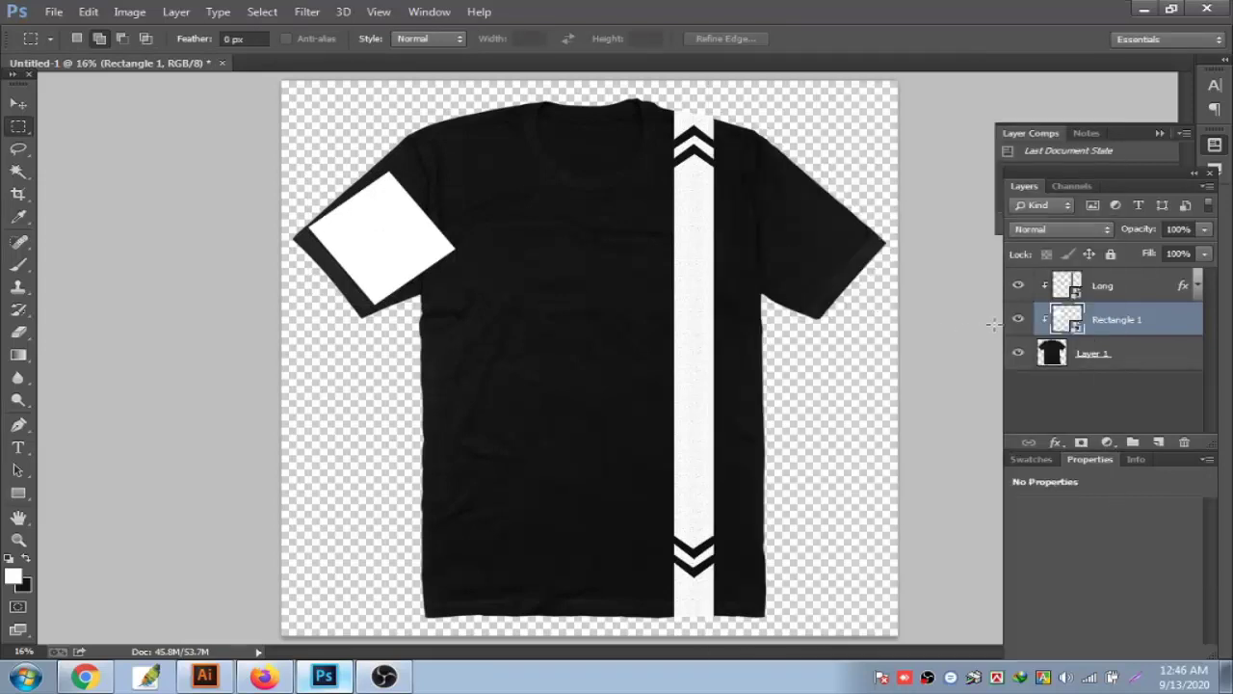
pyautogui.doubleClick(1076, 329)
pyautogui.click(628, 278)
# Place the C 'THE STRIPES INME' artwork inside, rotated about -34° and scaled down
pyautogui.click(54, 11)
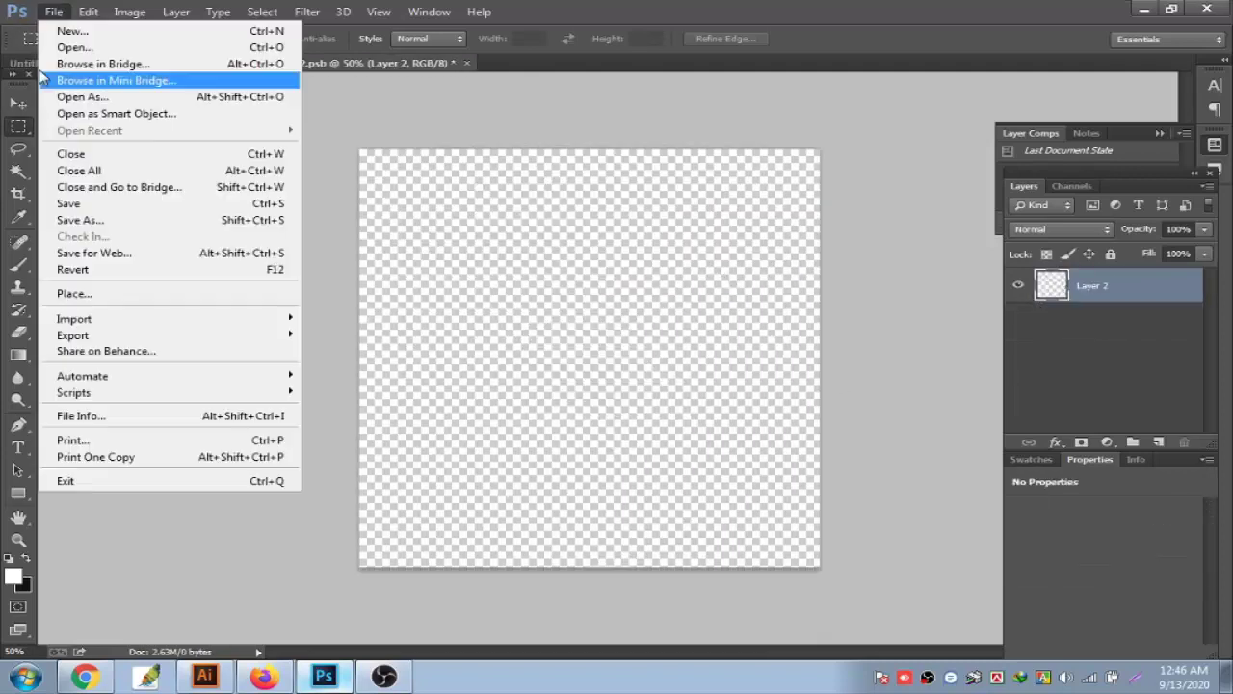
pyautogui.click(60, 289)
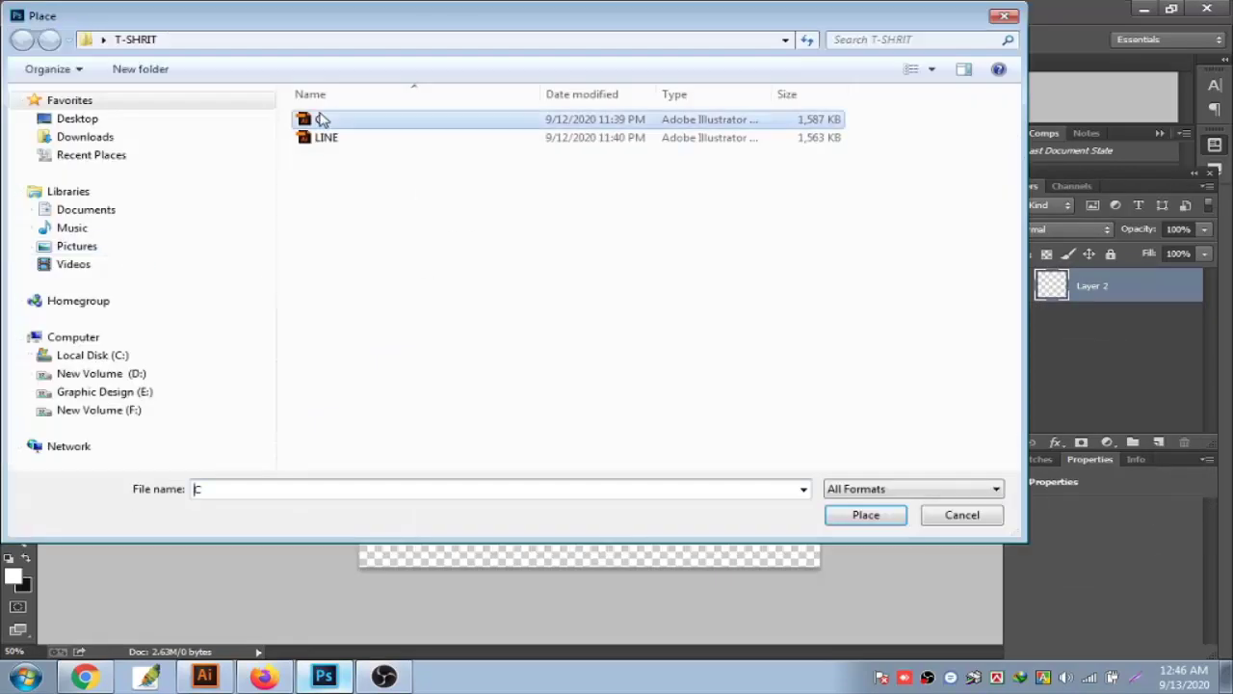
pyautogui.doubleClick(322, 120)
pyautogui.press('Return')
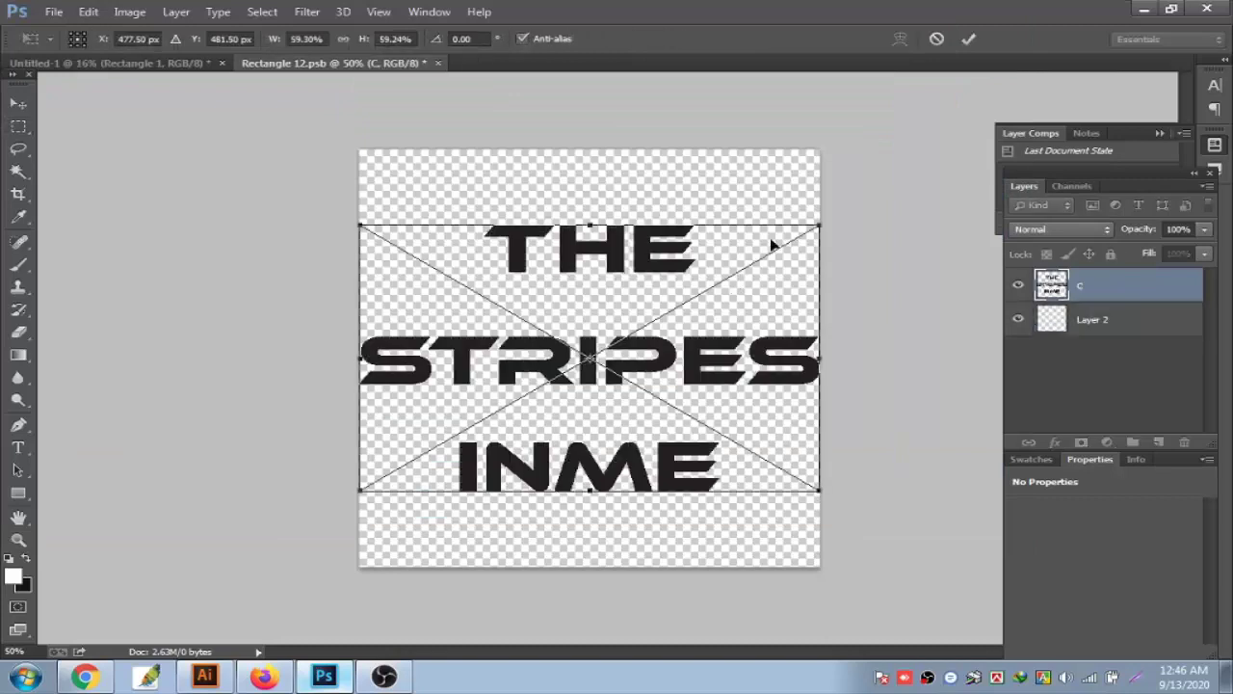
pyautogui.moveTo(843, 218)
pyautogui.mouseDown()
pyautogui.moveTo(694, 132)
pyautogui.moveTo(652, 215)
pyautogui.mouseUp()
pyautogui.press('Return')
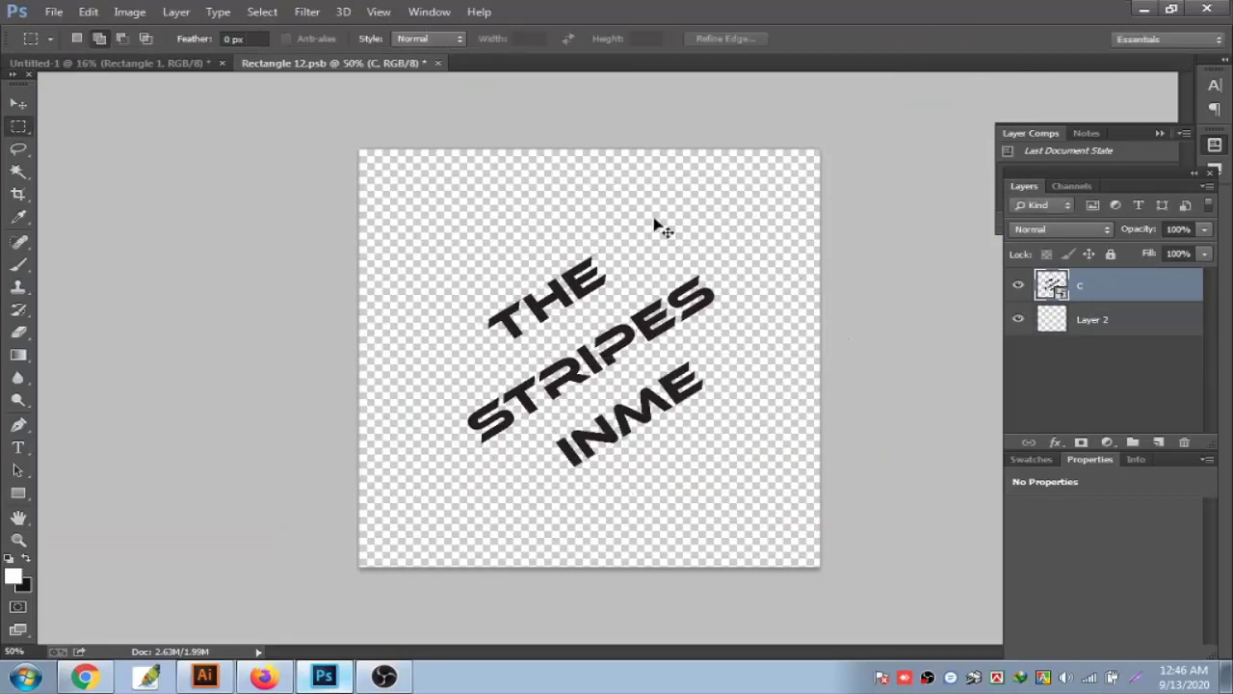
pyautogui.click(429, 64)
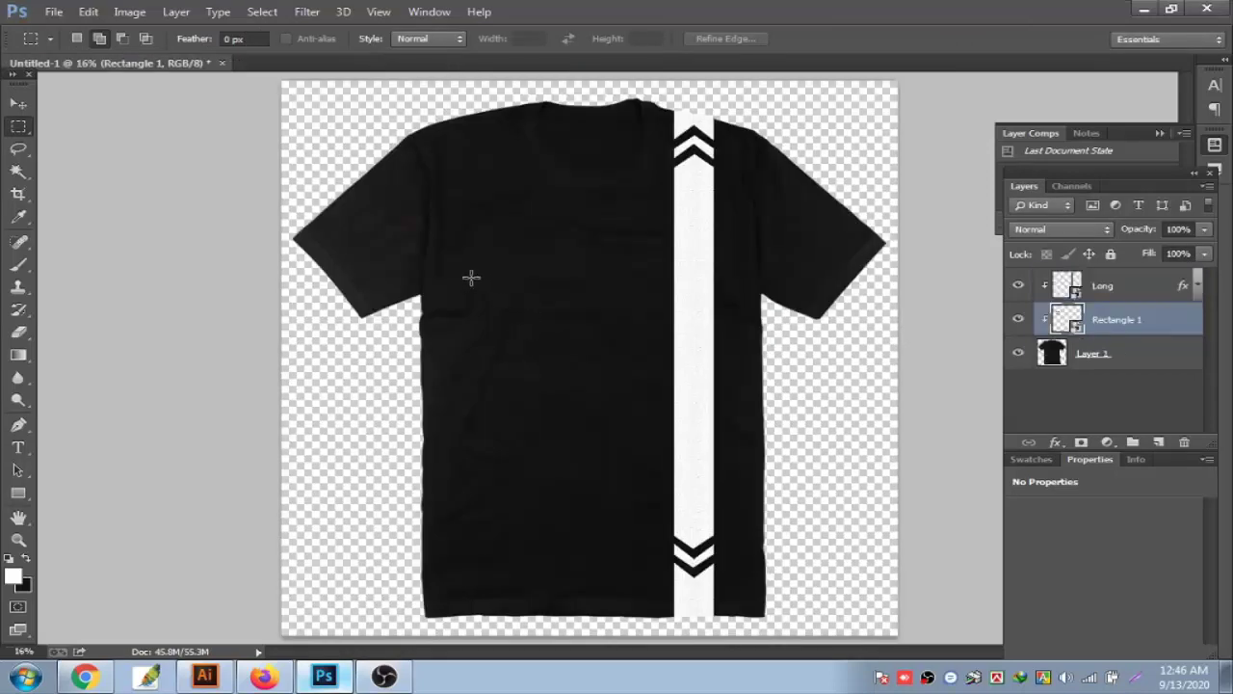
# Give the sleeve text layer Bevel & Emboss with Contour and Texture
pyautogui.rightClick(911, 218)
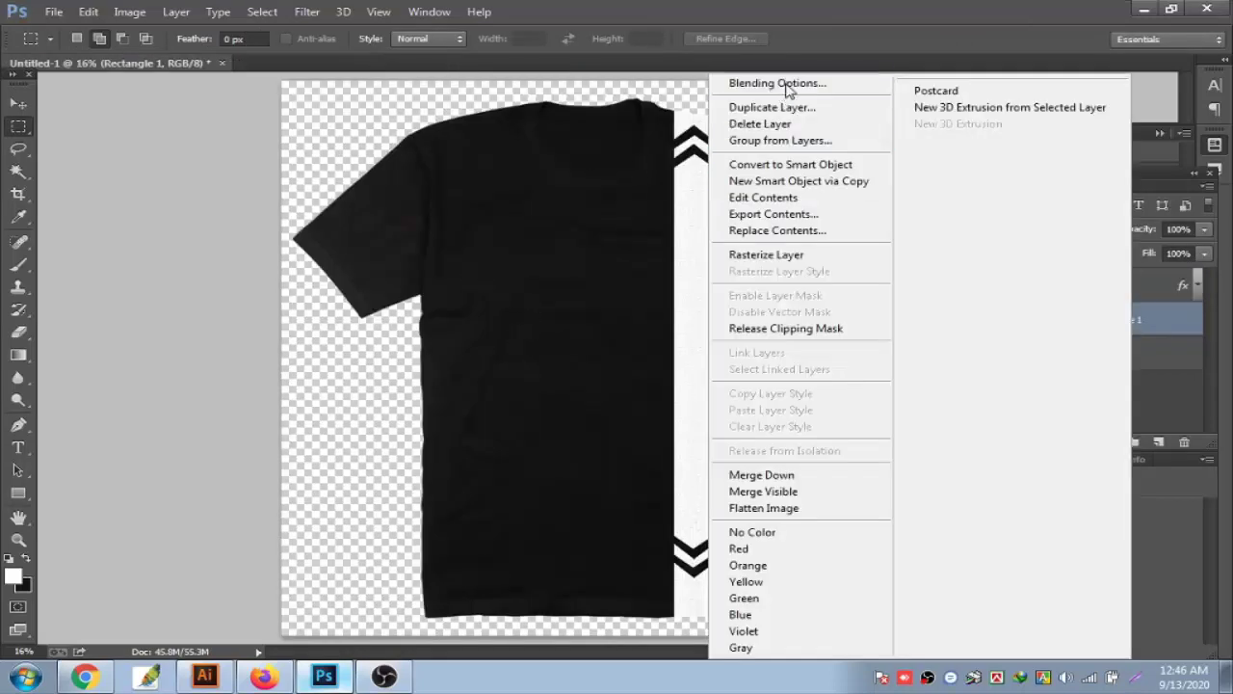
pyautogui.click(785, 85)
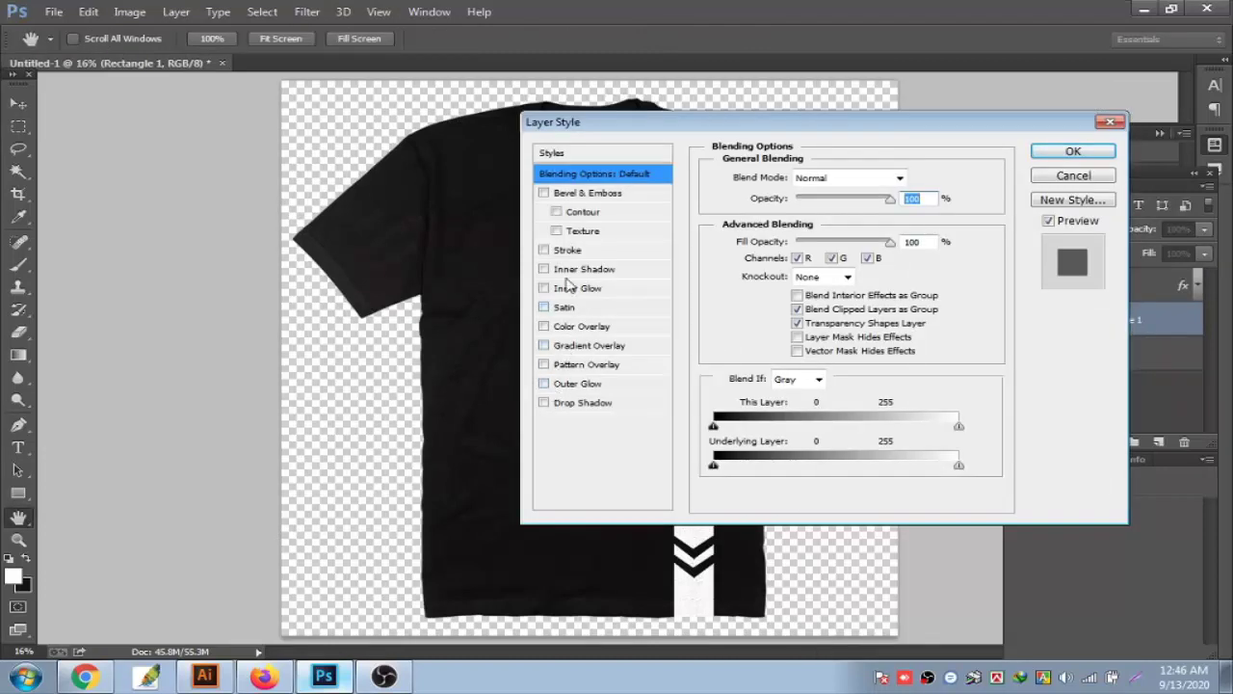
pyautogui.click(544, 193)
pyautogui.click(556, 211)
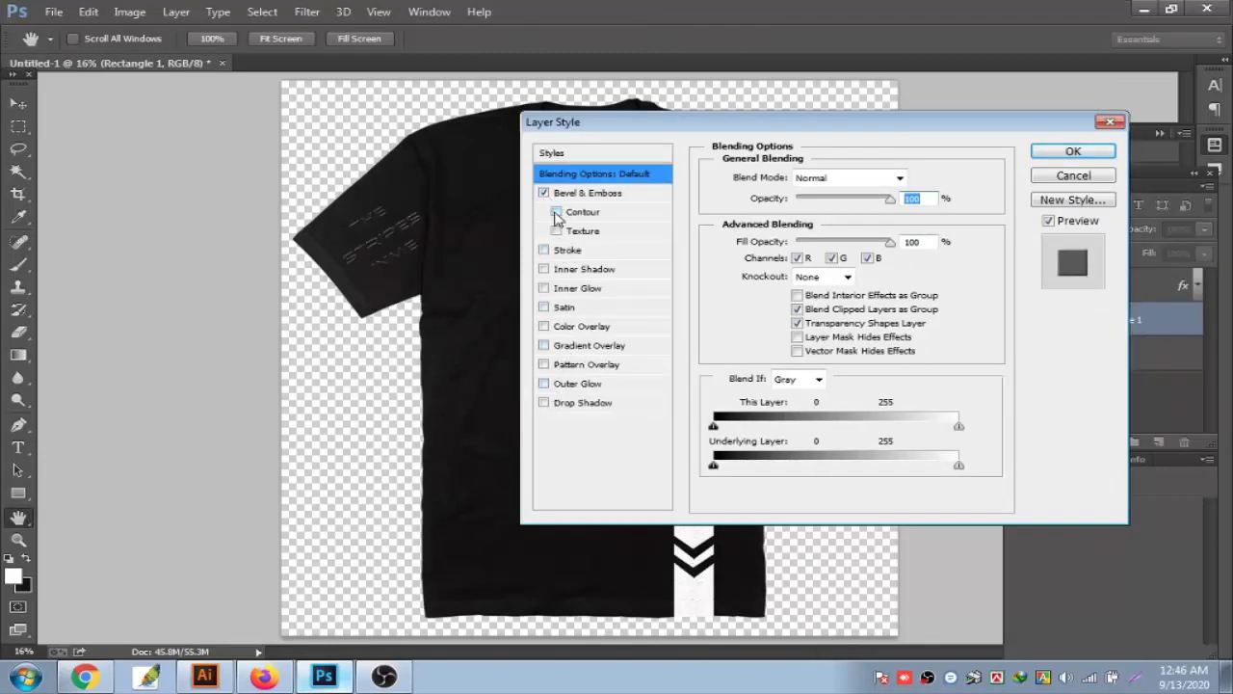
pyautogui.click(556, 231)
# Add a white Color Overlay to the sleeve text and apply the layer style
pyautogui.click(544, 325)
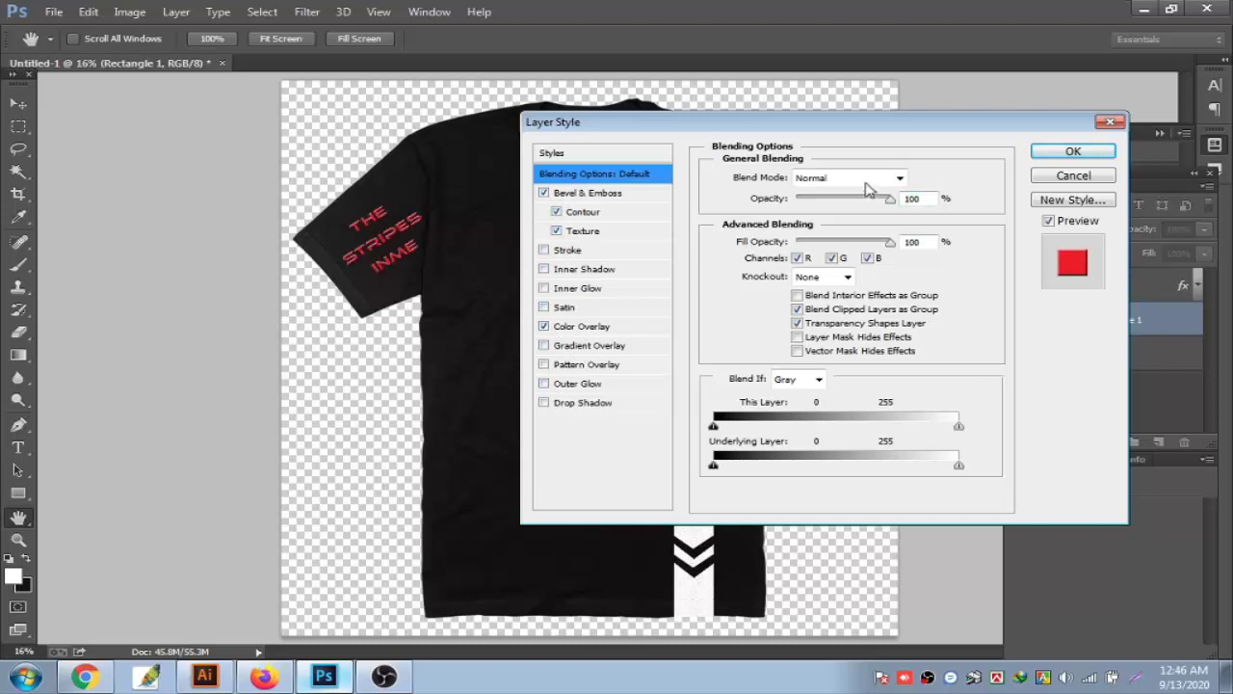
pyautogui.click(581, 325)
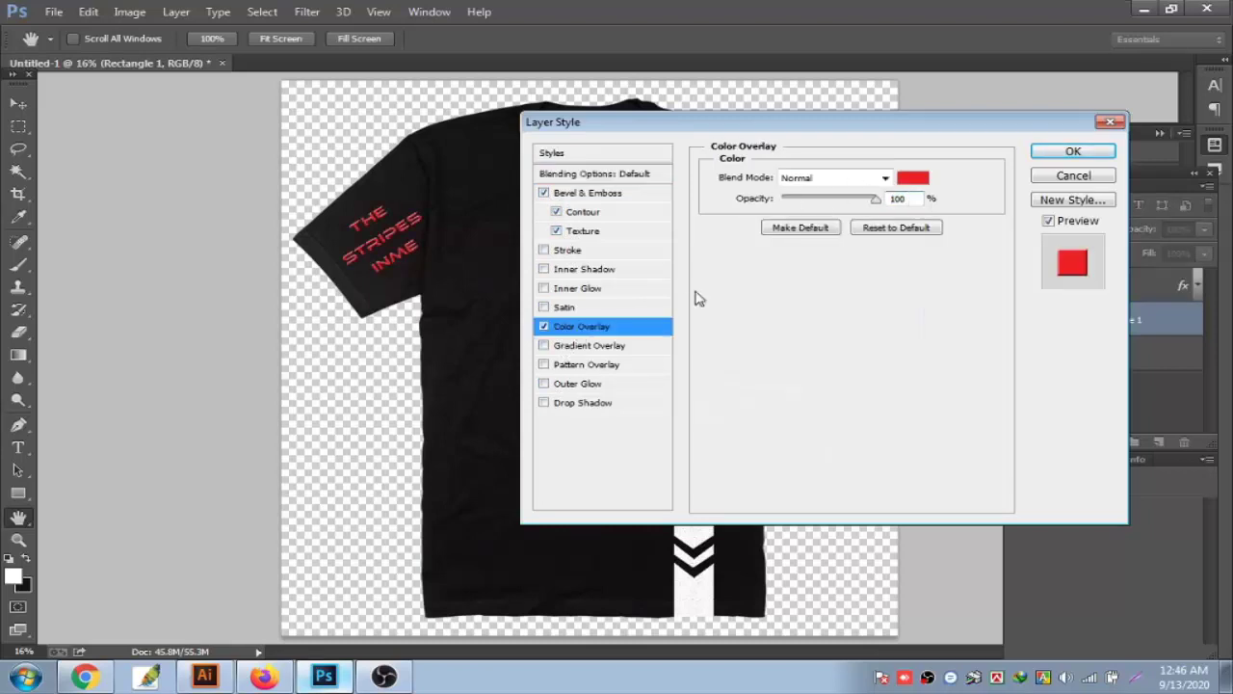
pyautogui.click(913, 177)
pyautogui.click(90, 125)
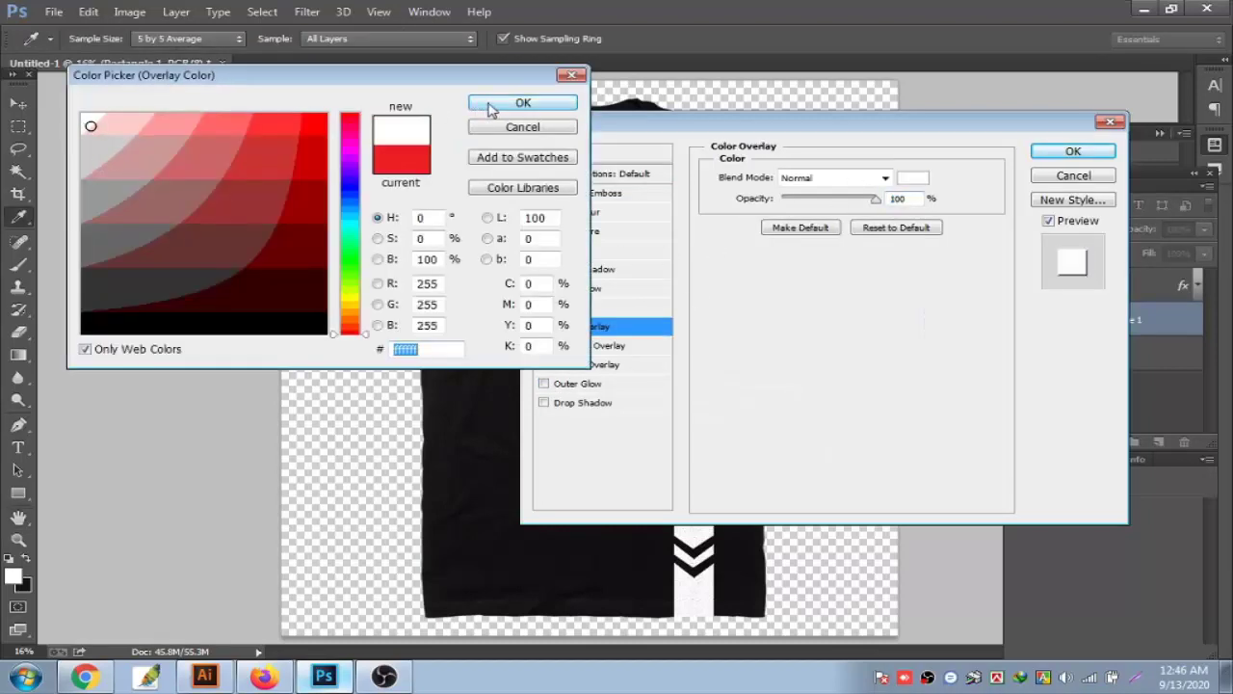
pyautogui.click(523, 102)
pyautogui.click(1073, 151)
# Set the sleeve text's Bevel & Emboss to depth 62%, size 0 px and soften 1 px
pyautogui.click(569, 248)
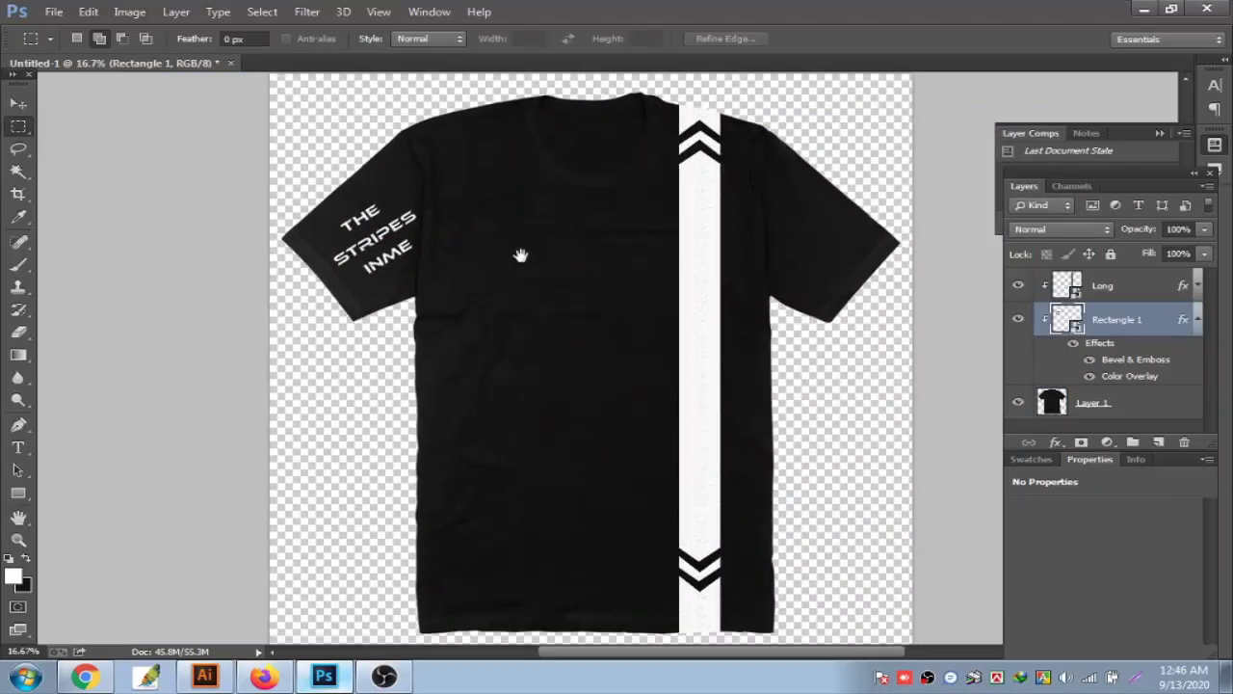
pyautogui.click(526, 337)
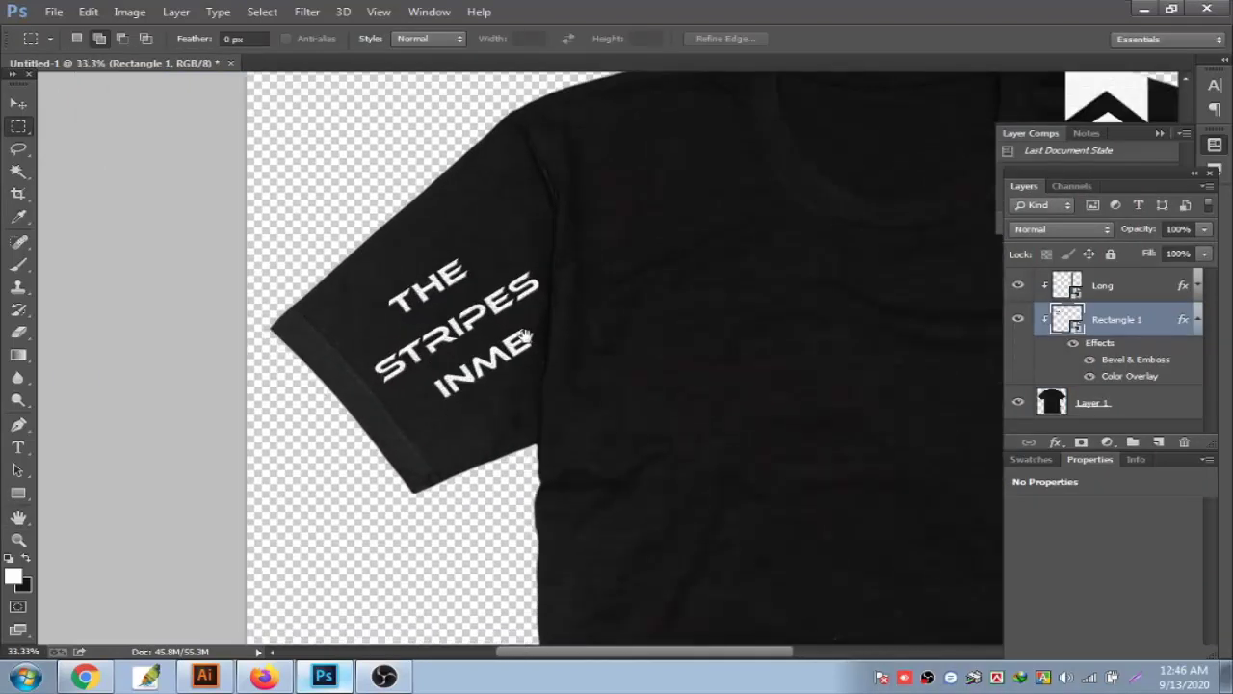
pyautogui.click(506, 328)
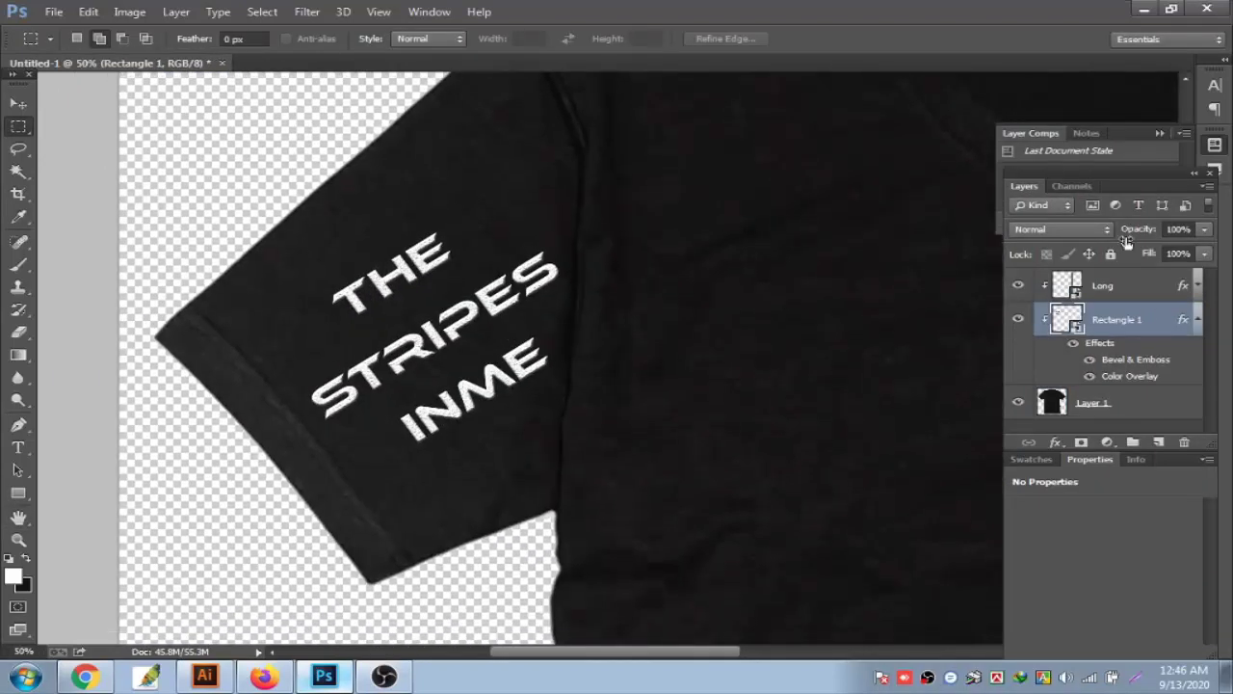
pyautogui.rightClick(1105, 326)
pyautogui.click(747, 83)
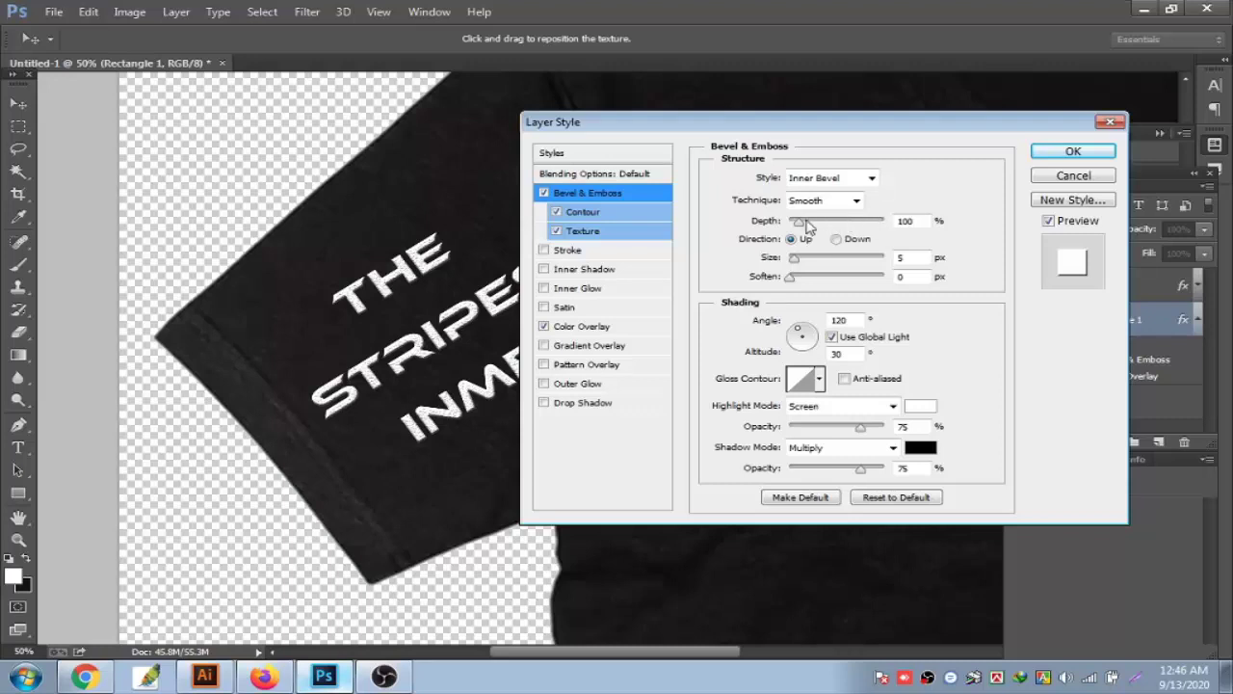
pyautogui.moveTo(810, 224); pyautogui.dragTo(794, 223)
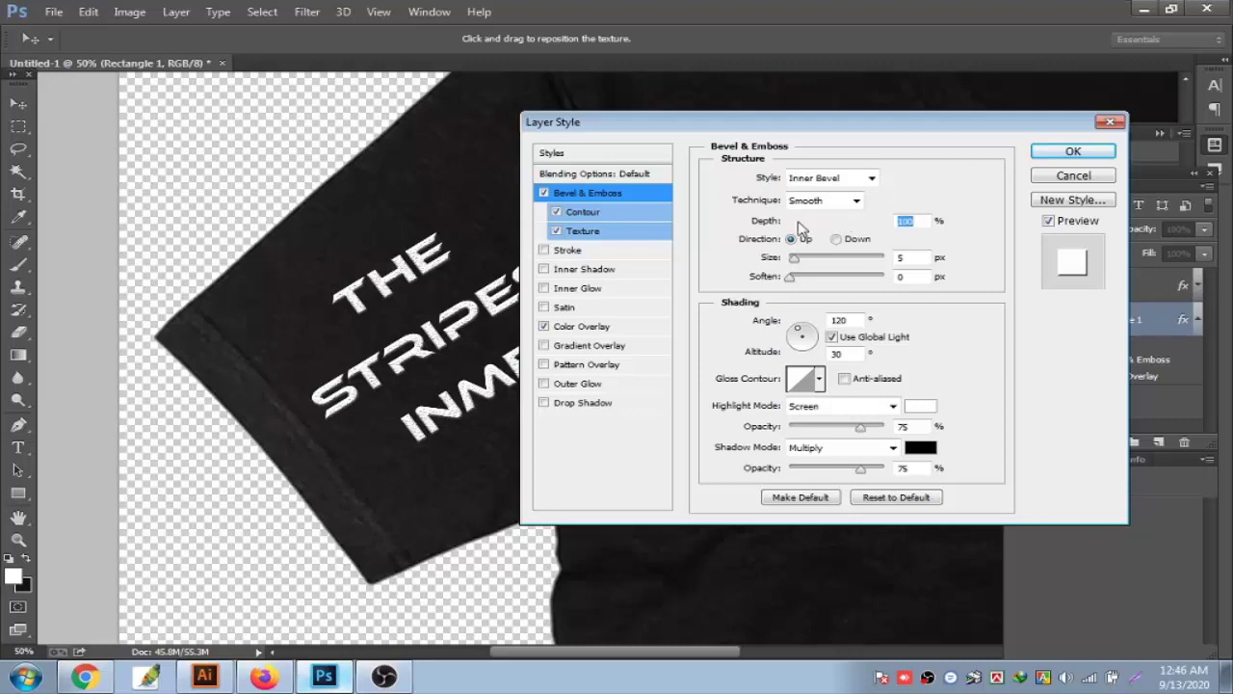
pyautogui.moveTo(790, 286)
pyautogui.mouseDown()
pyautogui.moveTo(813, 284)
pyautogui.moveTo(790, 259)
pyautogui.moveTo(794, 282)
pyautogui.mouseUp()
pyautogui.click(1073, 152)
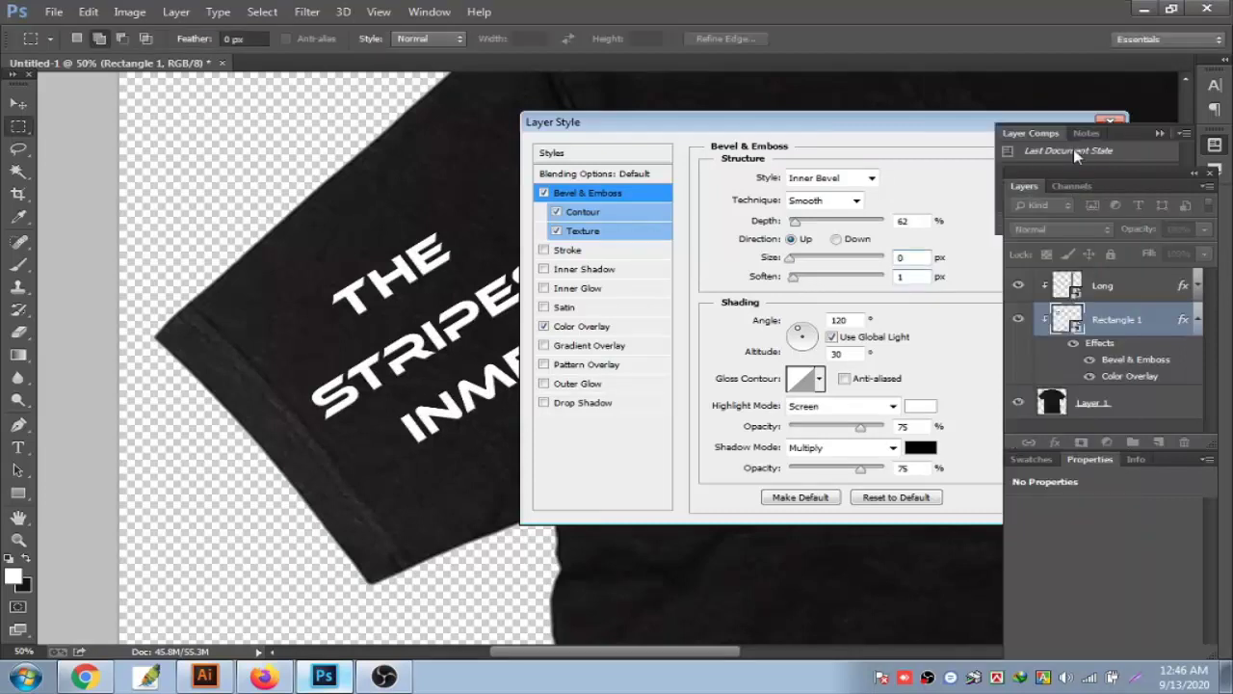
pyautogui.hotkey('ctrl', '0')
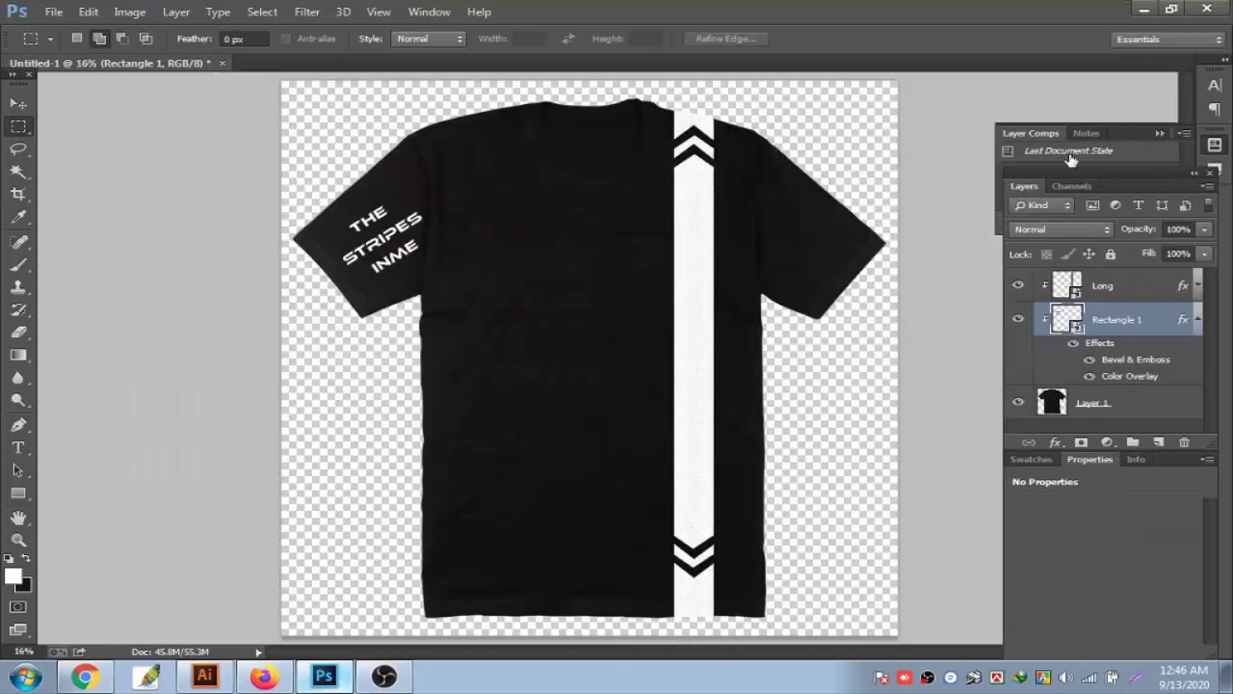
# Rename the Rectangle 1 layer to 'sleeve logo'
pyautogui.hotkey('ctrl', '-')
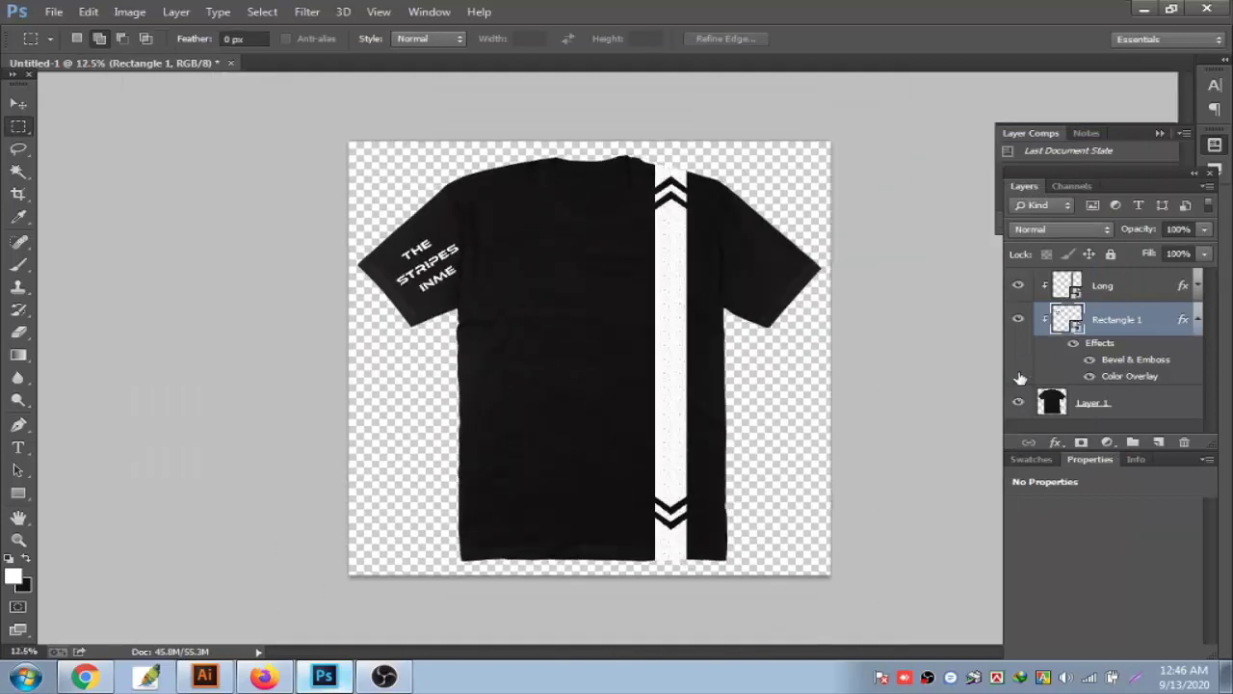
pyautogui.doubleClick(1121, 320)
pyautogui.write('s')
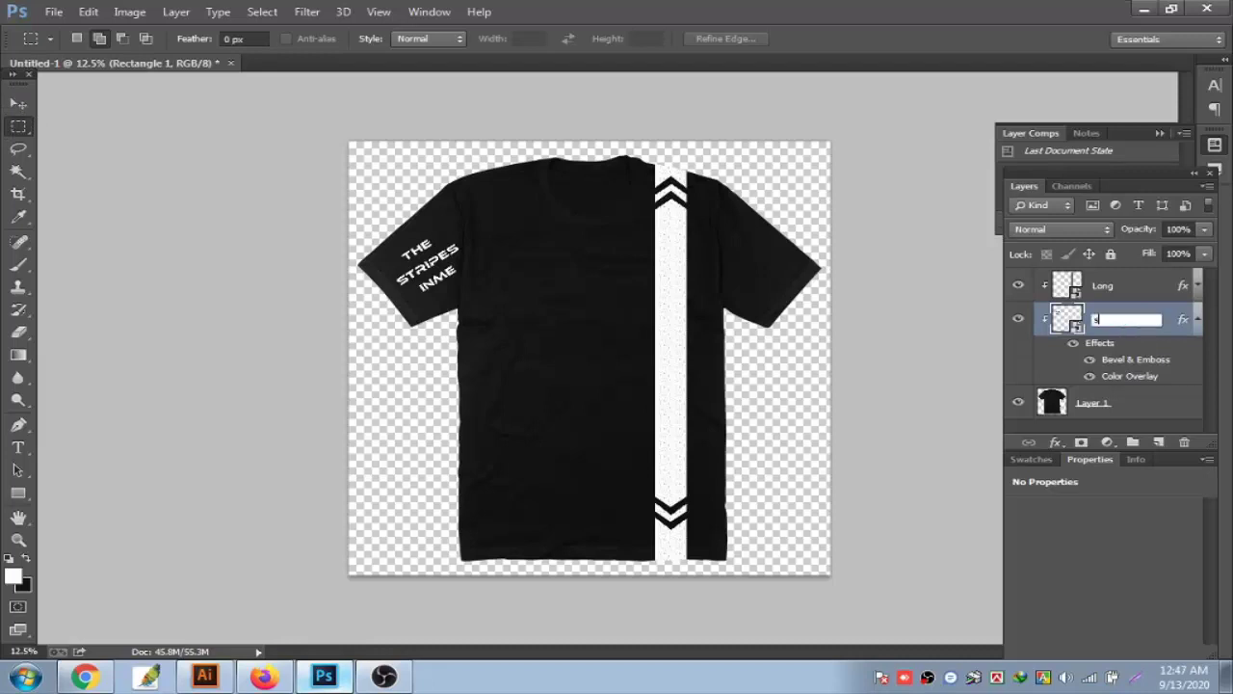
pyautogui.write('leeve l')
pyautogui.write('ogo')
pyautogui.press('Return')
# Add a new layer below sleeve logo and fill the whole canvas with black
pyautogui.click(1160, 441)
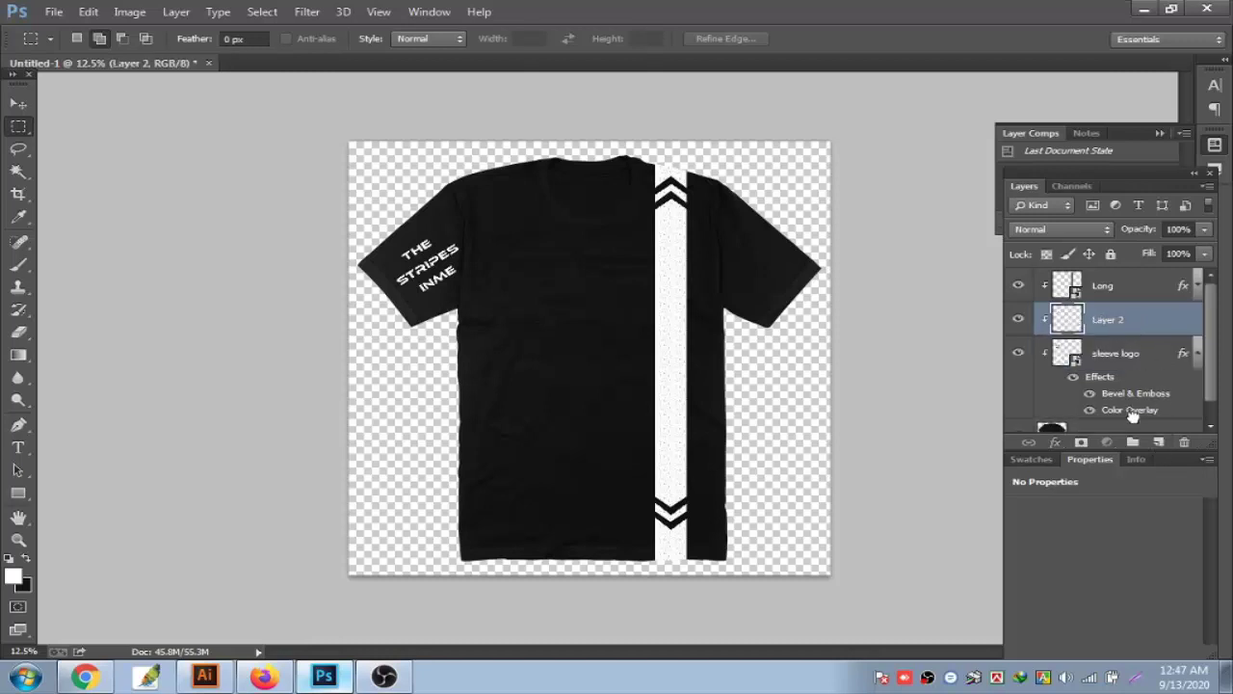
pyautogui.moveTo(1132, 406); pyautogui.dragTo(1133, 393)
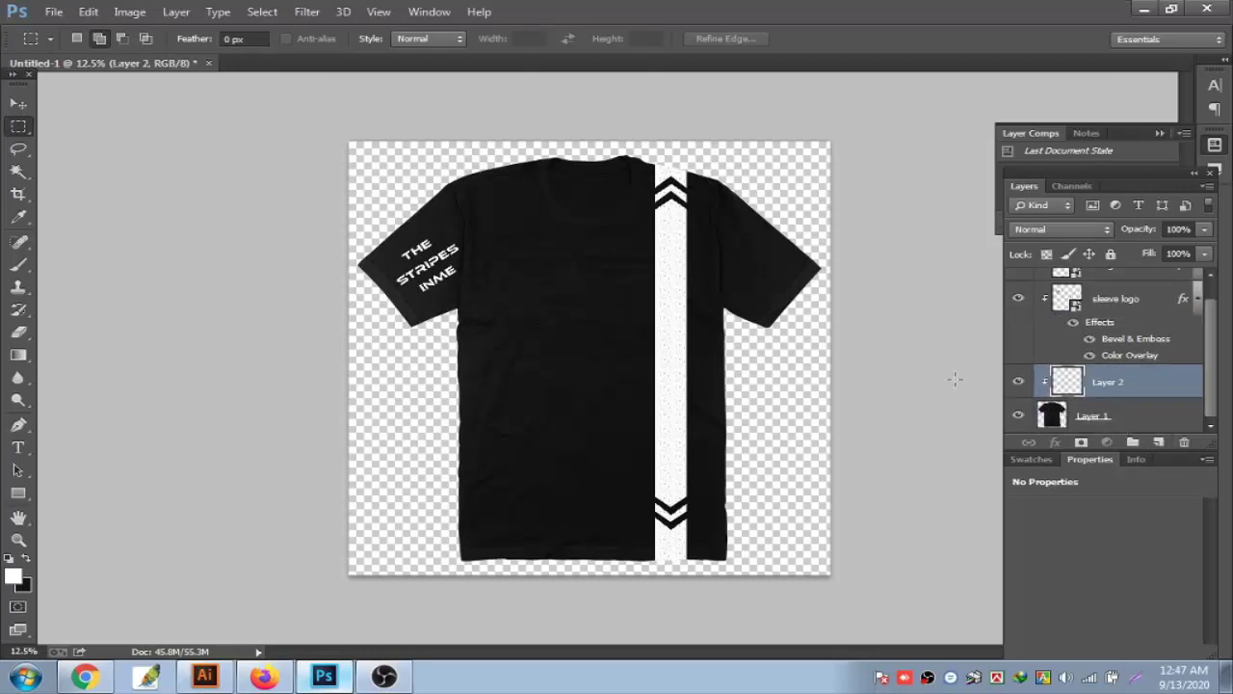
pyautogui.hotkey('ctrl', '-')
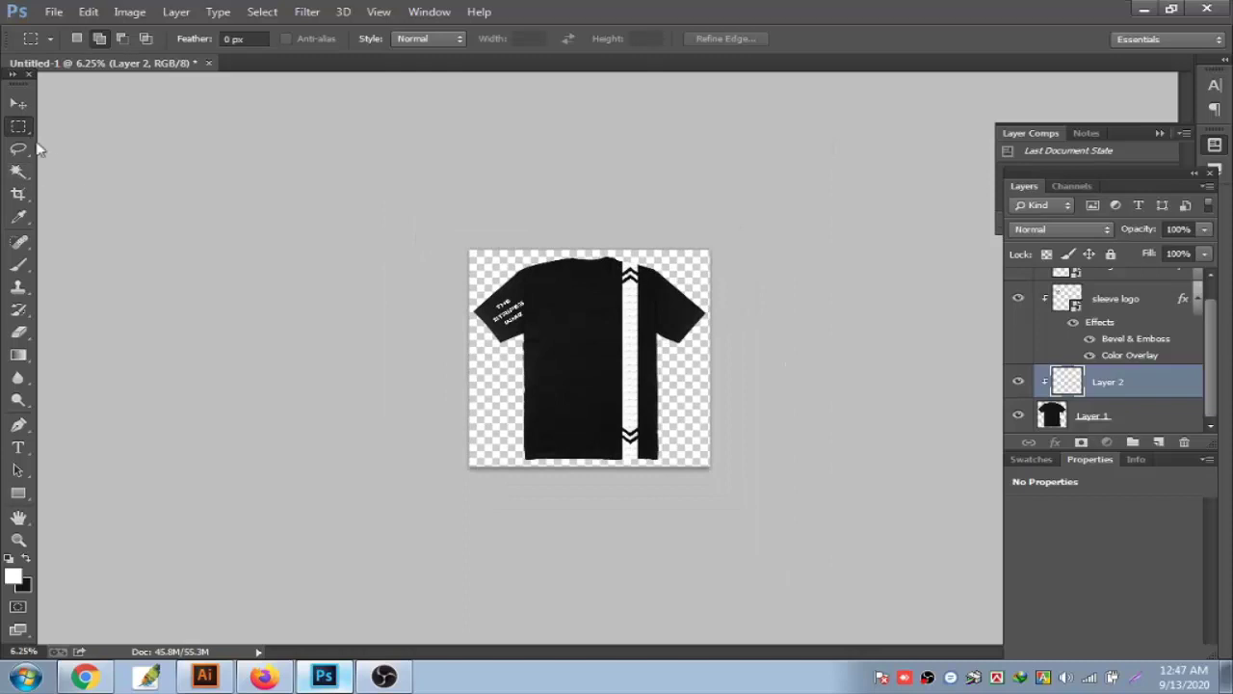
pyautogui.rightClick(20, 136)
pyautogui.click(85, 140)
pyautogui.hotkey('ctrl', 'a')
pyautogui.hotkey('ctrl', 'BackSpace')
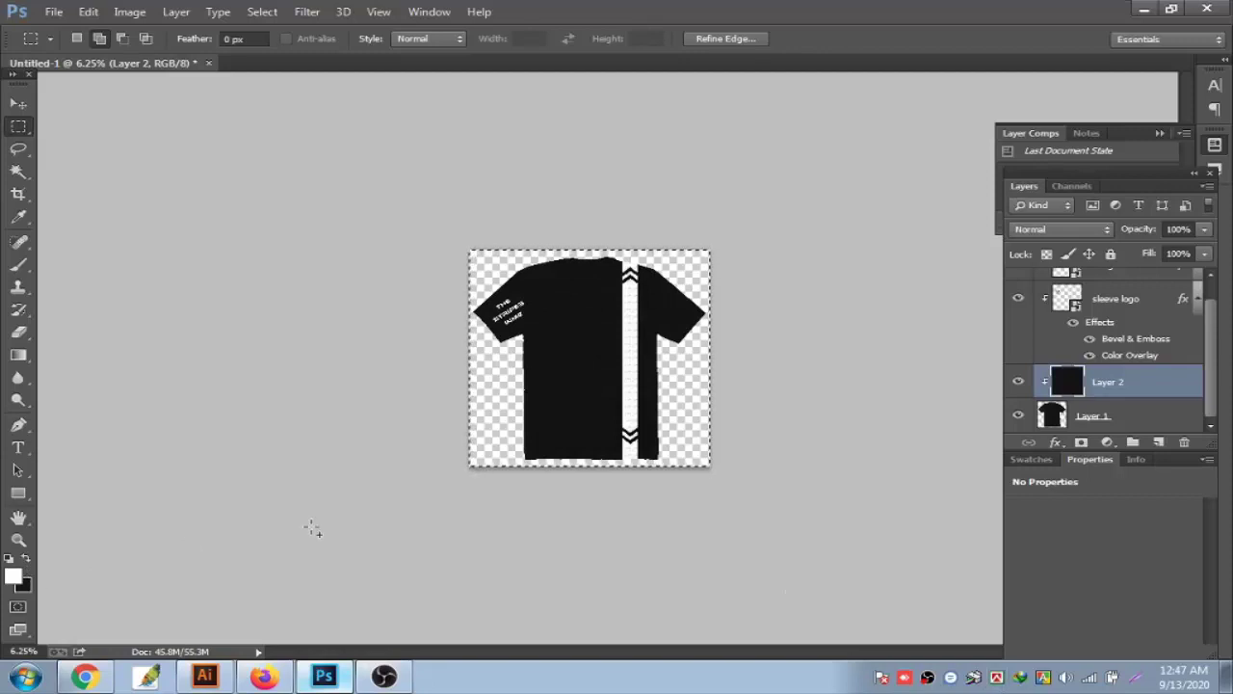
# Move the black Layer 2 beneath the T-shirt layer and check it with visibility toggles
pyautogui.hotkey('ctrl', '0')
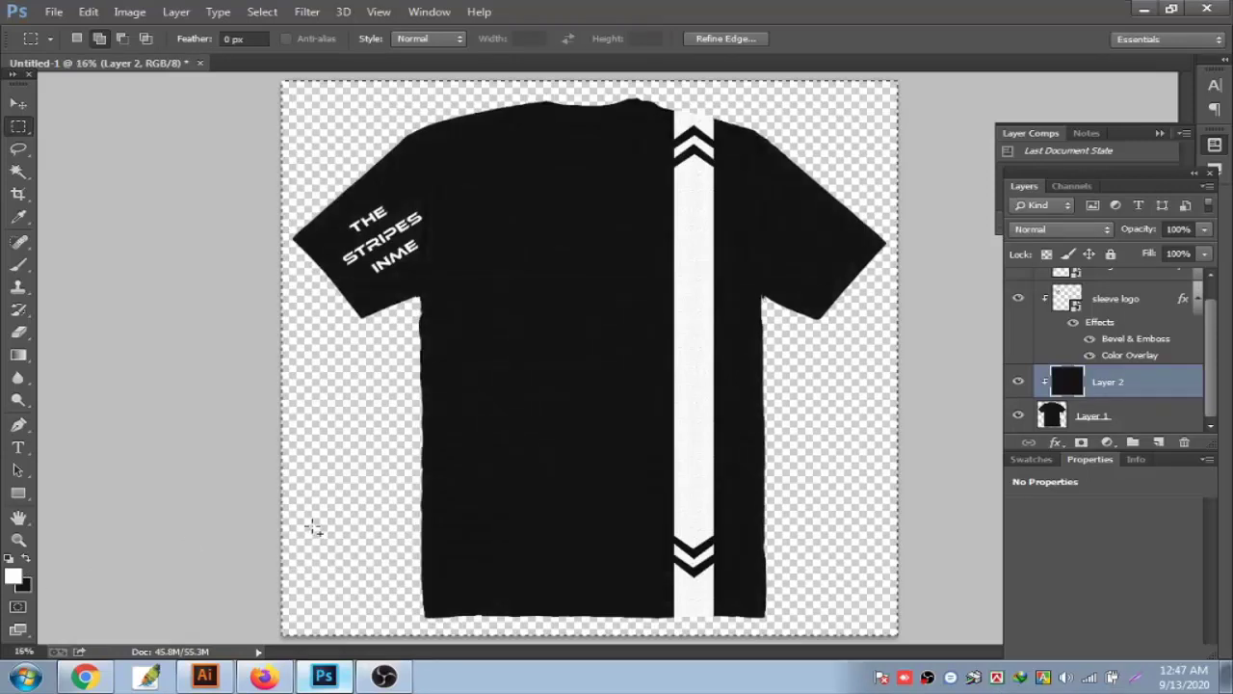
pyautogui.moveTo(1094, 385)
pyautogui.mouseDown()
pyautogui.moveTo(1092, 367)
pyautogui.moveTo(1082, 409)
pyautogui.mouseUp()
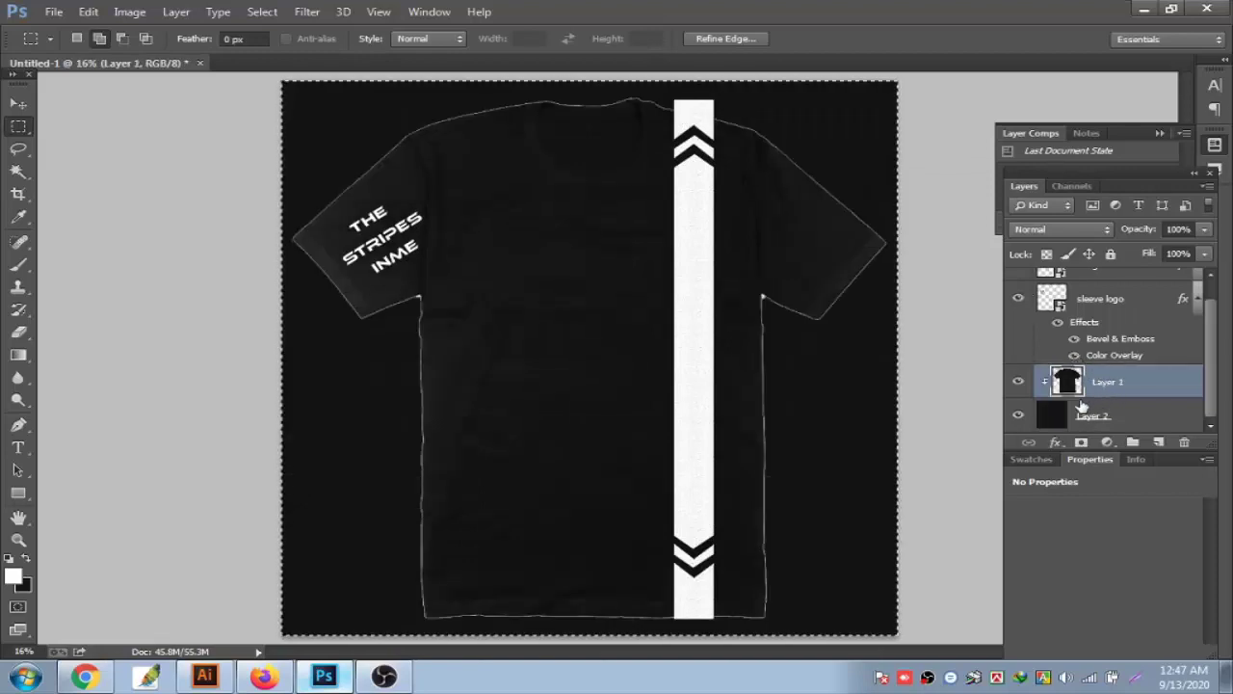
pyautogui.hotkey('ctrl', '-')
pyautogui.hotkey('ctrl', '-')
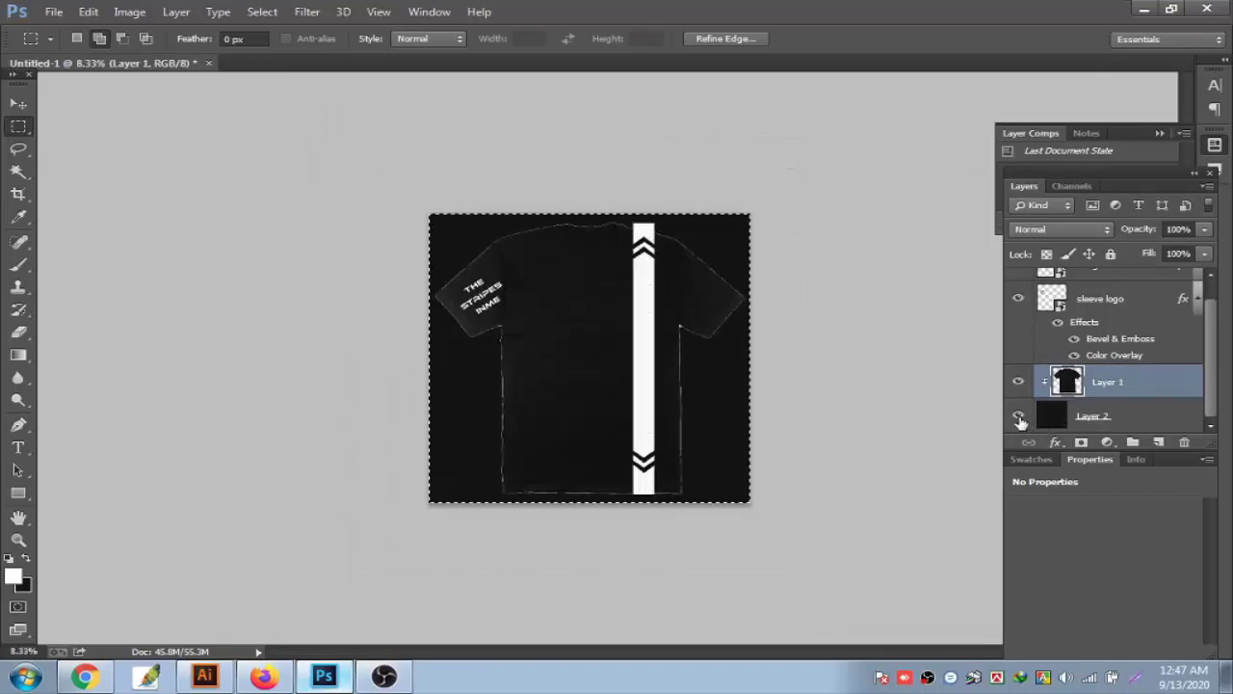
pyautogui.click(1019, 416)
pyautogui.click(1019, 414)
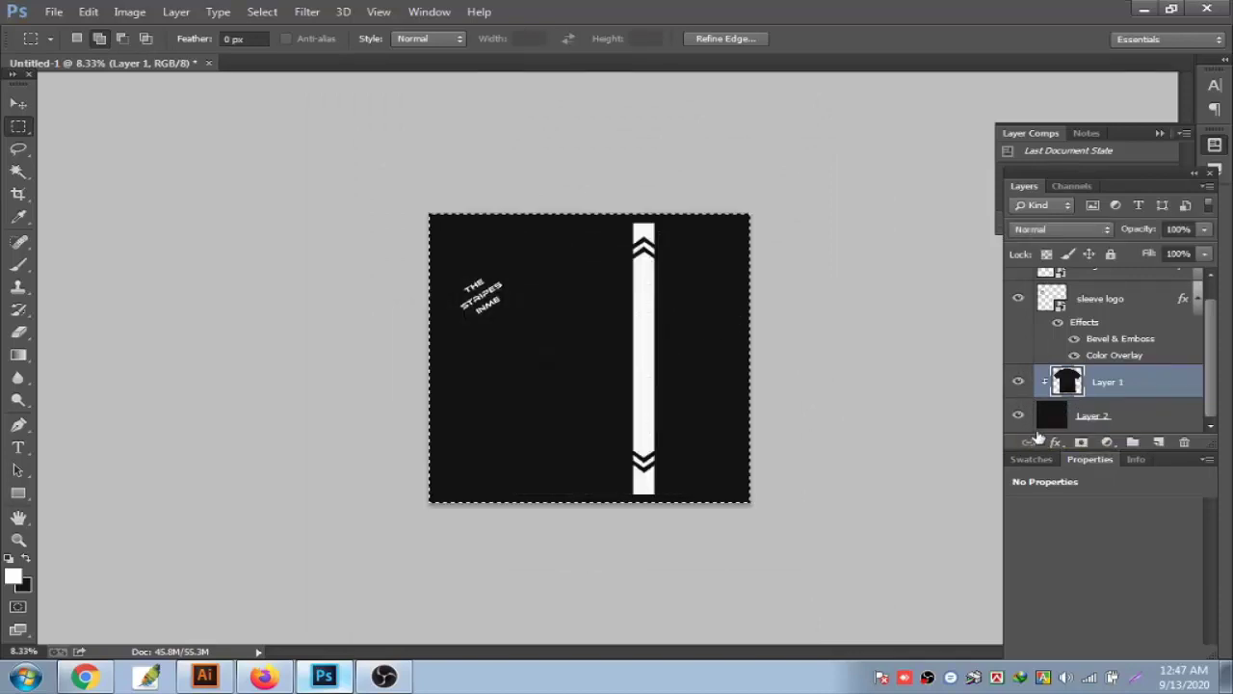
pyautogui.click(1019, 416)
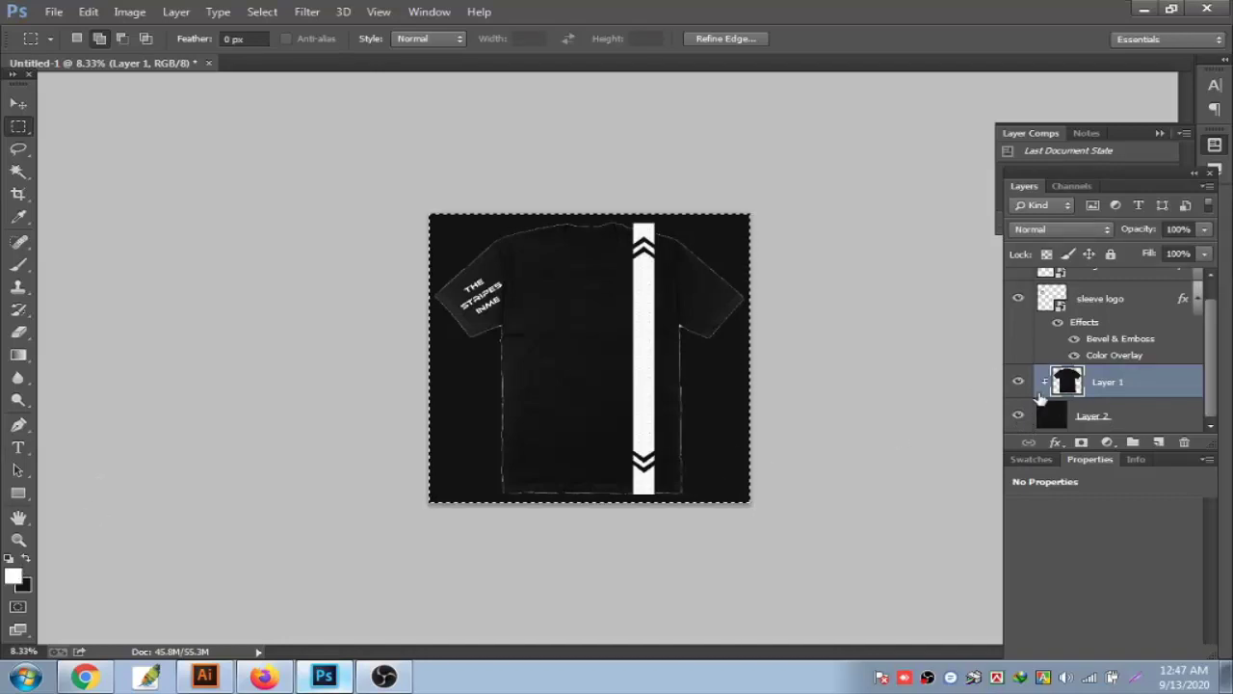
# Add a Gradient Overlay layer style to the black background layer
pyautogui.rightClick(1094, 416)
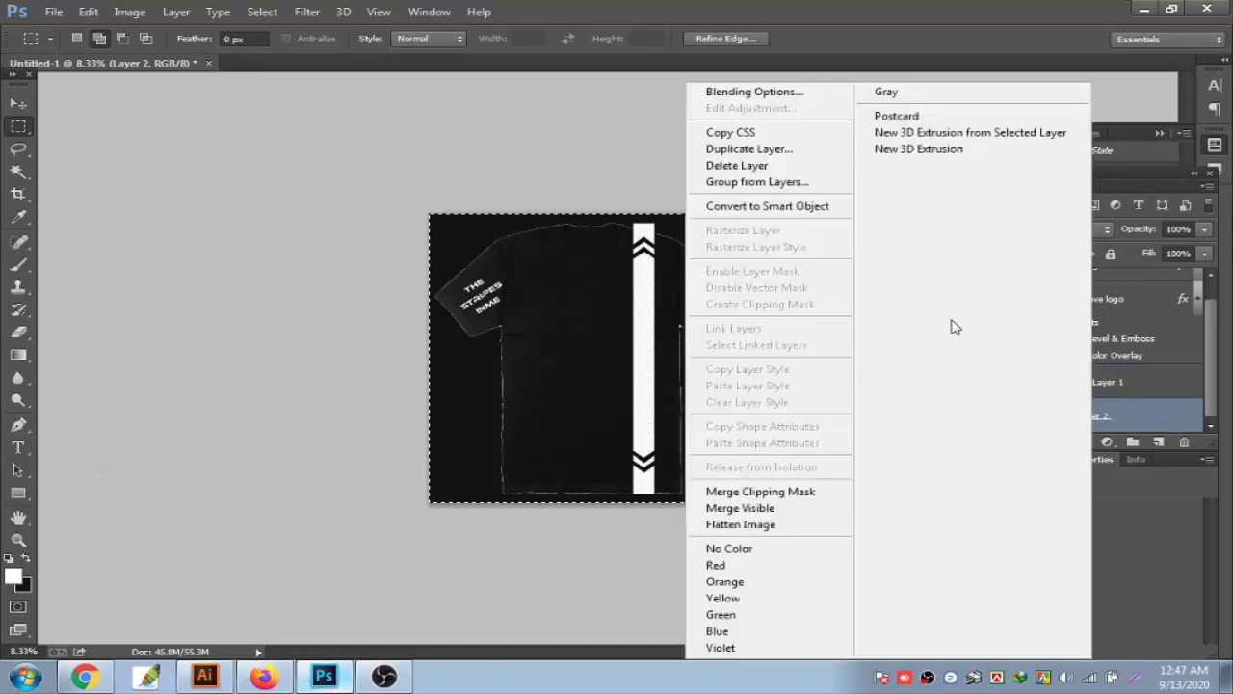
pyautogui.click(754, 91)
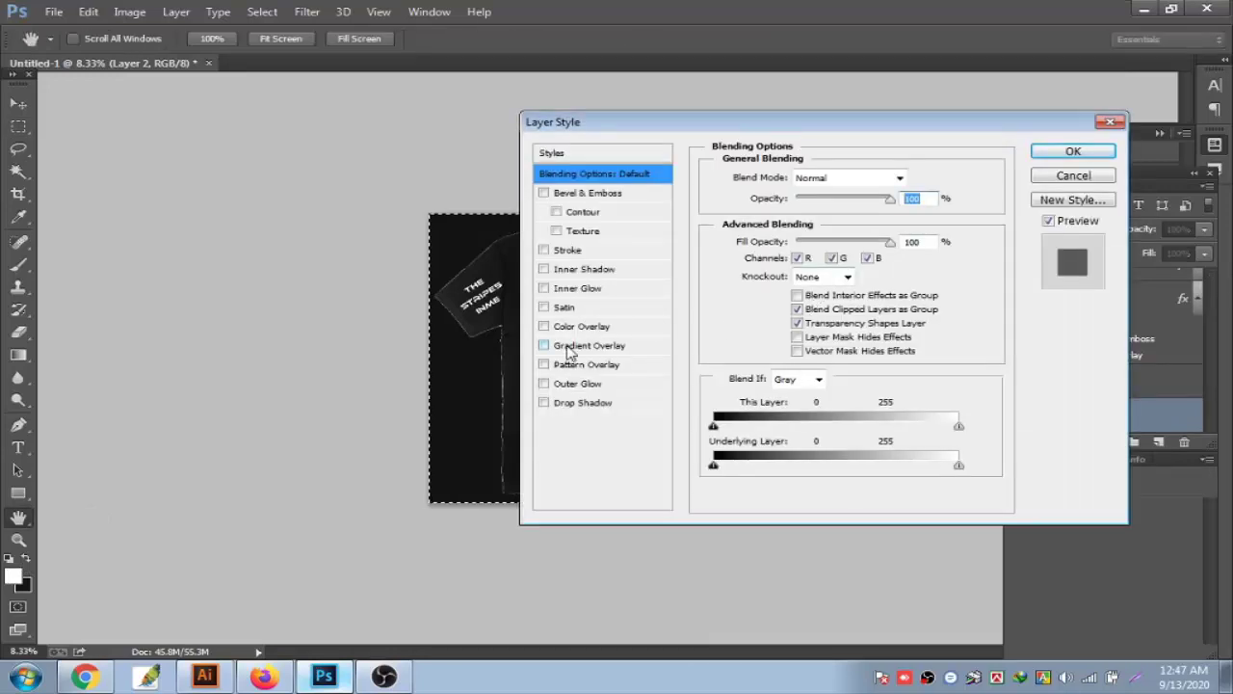
pyautogui.click(636, 345)
pyautogui.moveTo(835, 130); pyautogui.dragTo(993, 123)
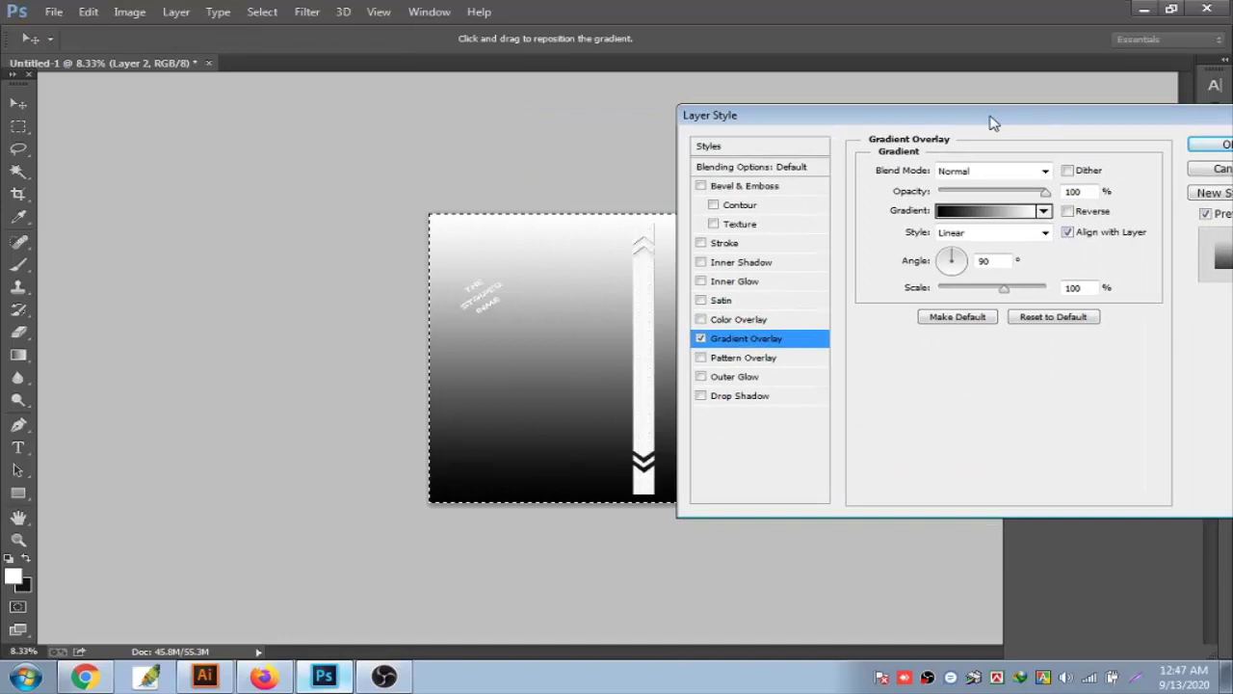
pyautogui.click(1217, 144)
# Inspect the layers by toggling their visibility, then move Layer 1 below Layer 2
pyautogui.scroll(-1, 1141, 397)
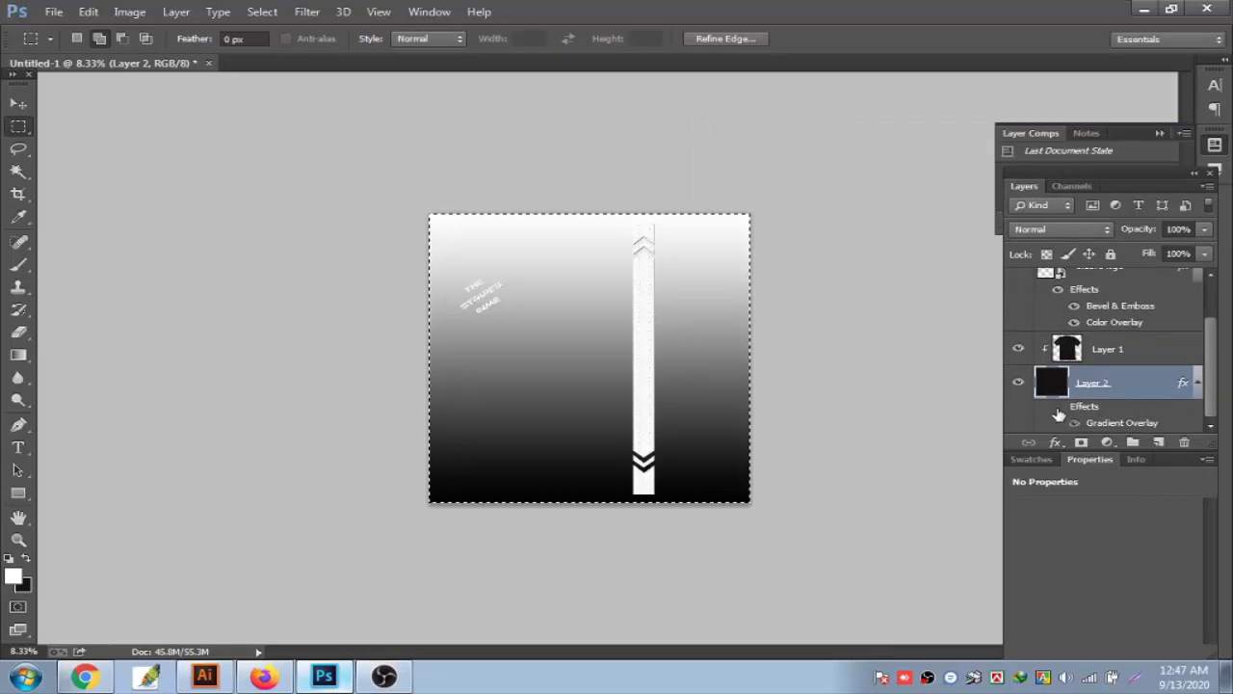
pyautogui.click(1074, 424)
pyautogui.click(1017, 383)
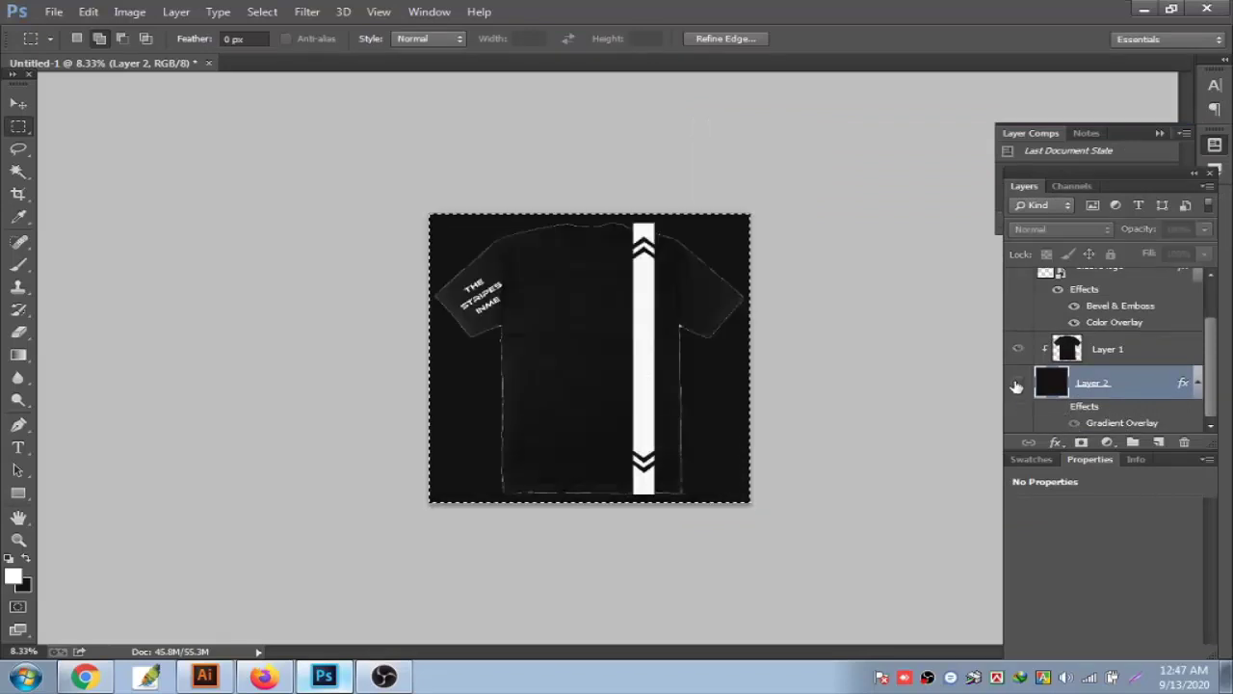
pyautogui.click(1018, 382)
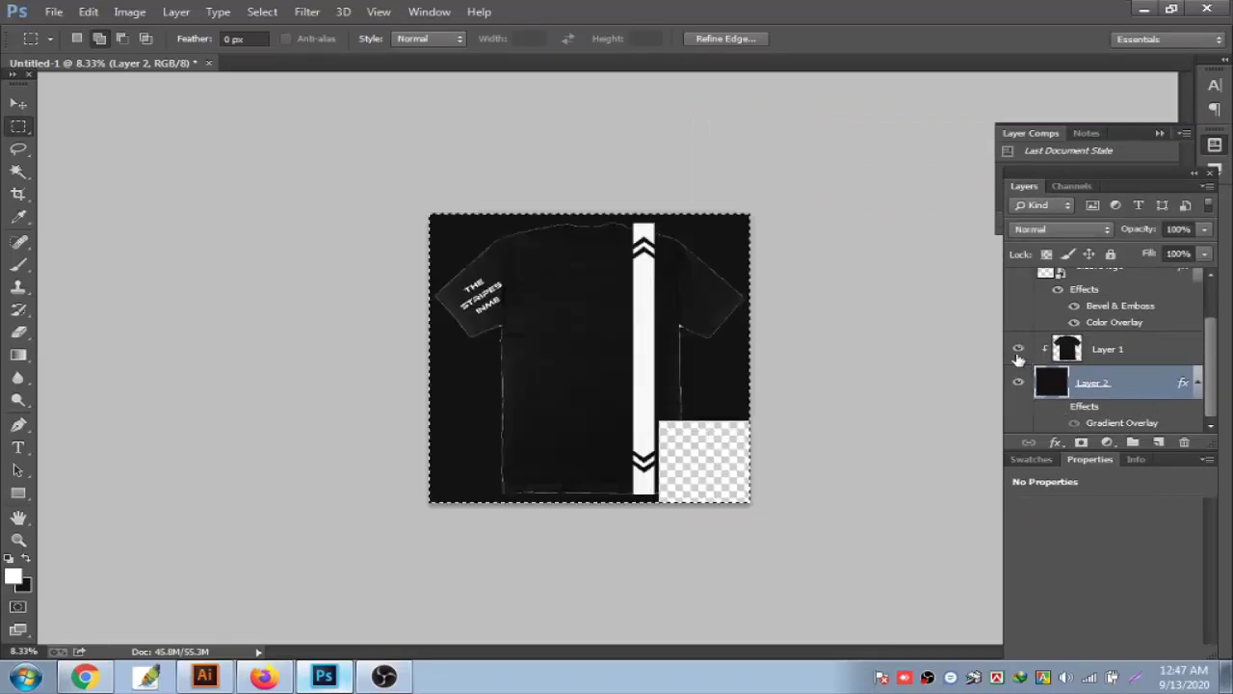
pyautogui.click(1017, 349)
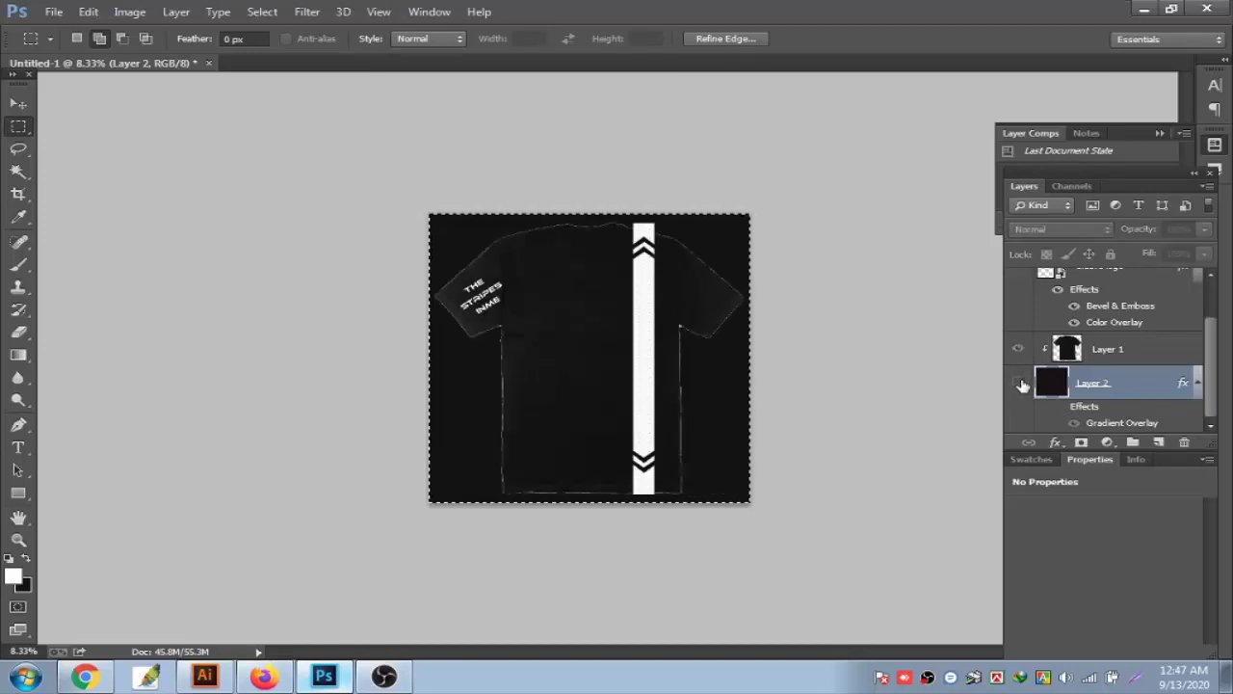
pyautogui.click(1020, 383)
pyautogui.click(1018, 383)
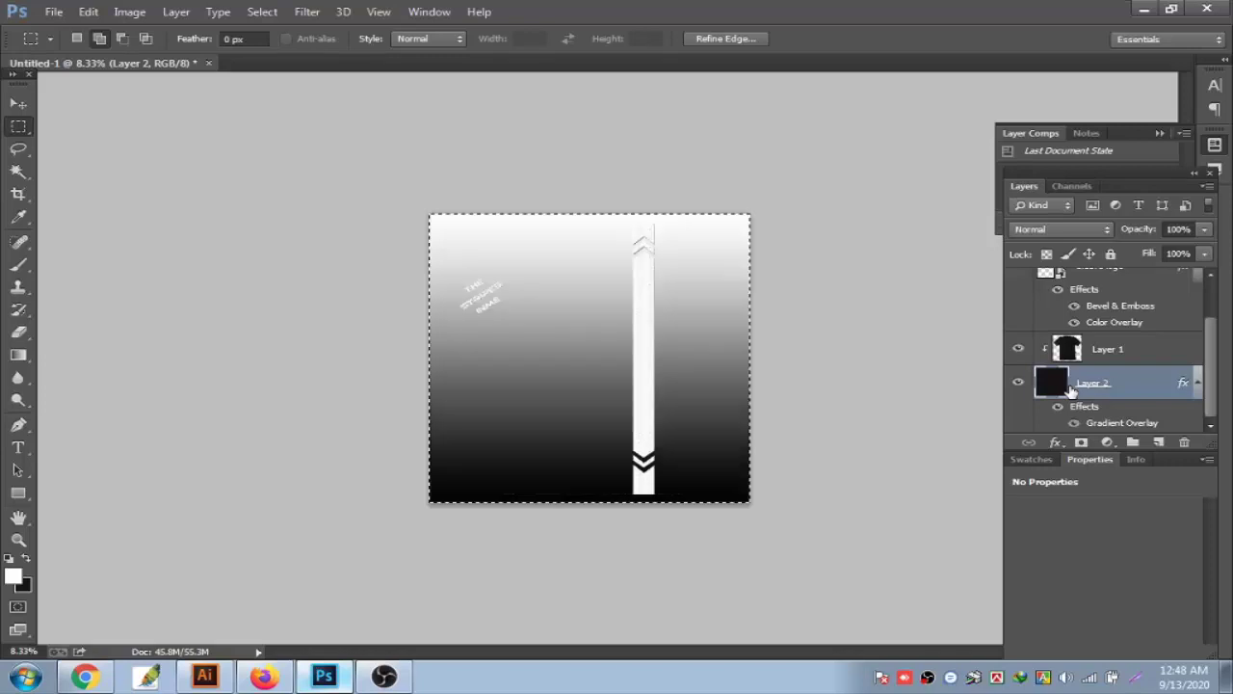
pyautogui.scroll(1, 1072, 388)
pyautogui.click(1072, 385)
pyautogui.moveTo(1072, 385); pyautogui.dragTo(1075, 424)
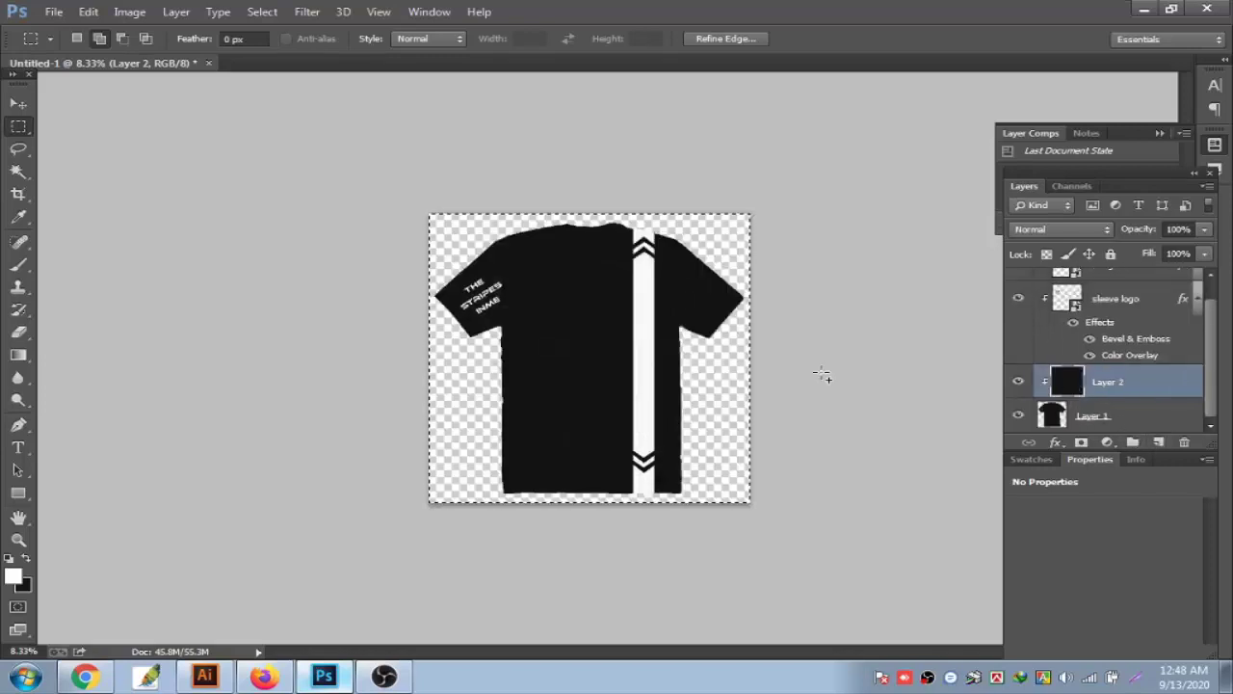
# Deselect, rearrange Layer 1 and Layer 2, then delete the black Layer 2
pyautogui.hotkey('ctrl', 'd')
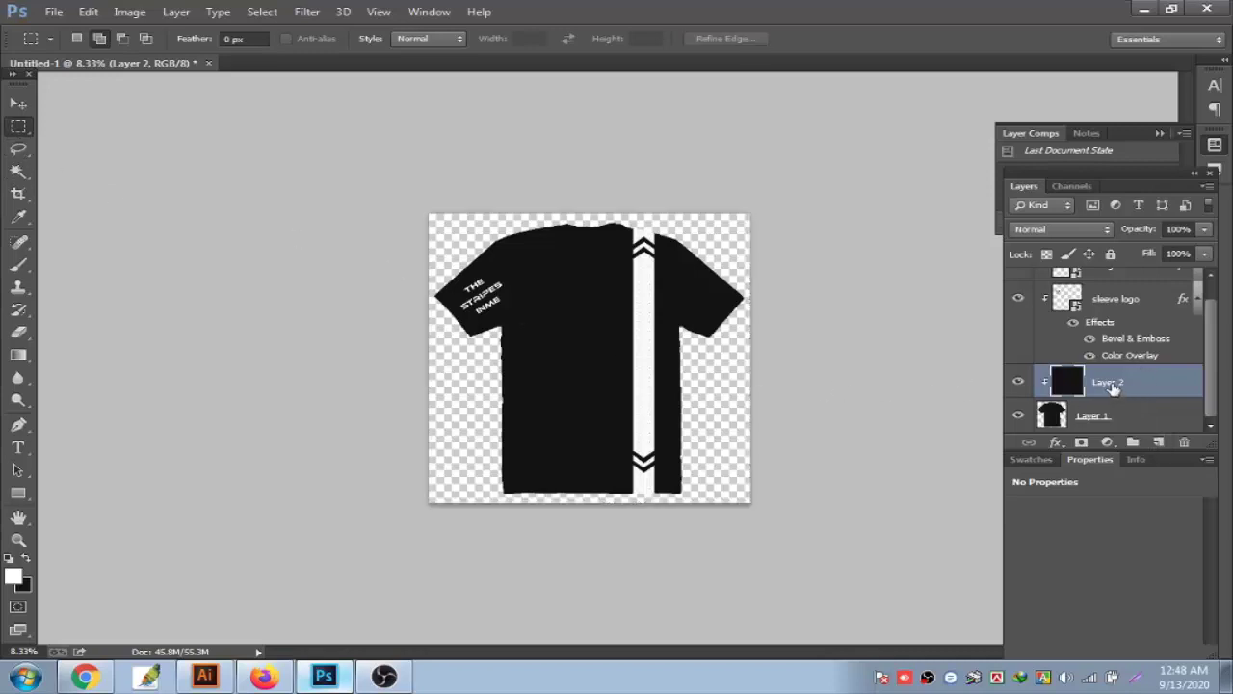
pyautogui.moveTo(1101, 416); pyautogui.dragTo(1099, 371)
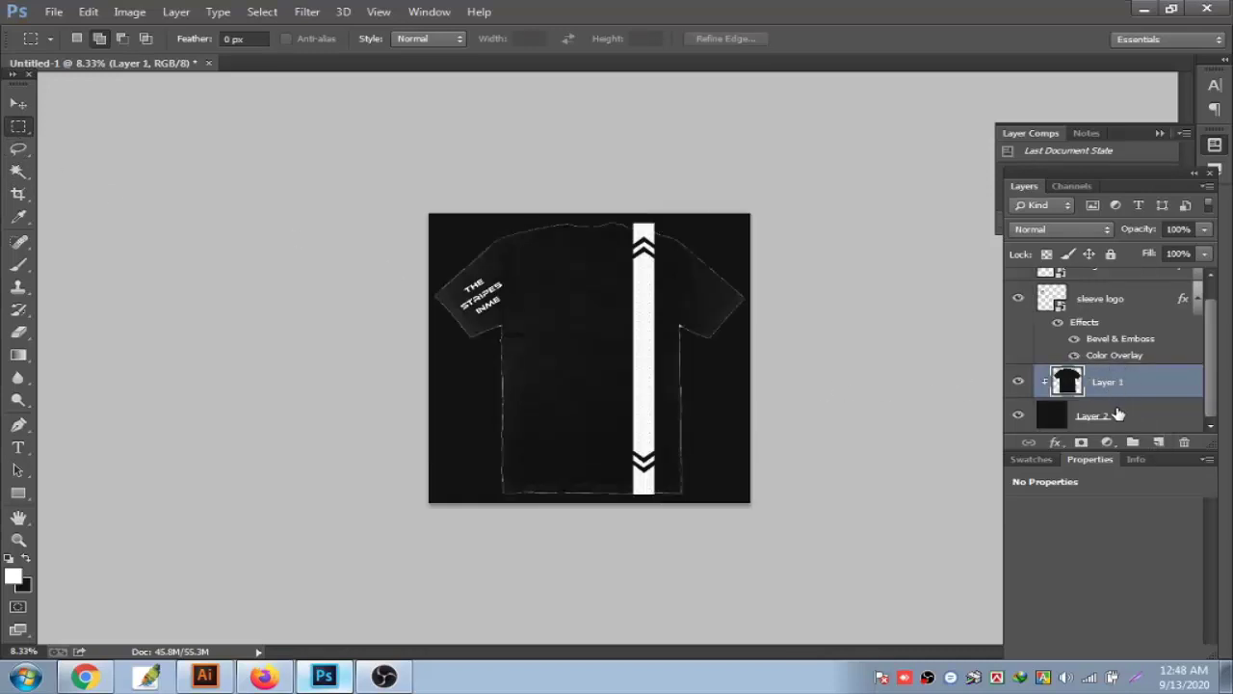
pyautogui.click(1020, 416)
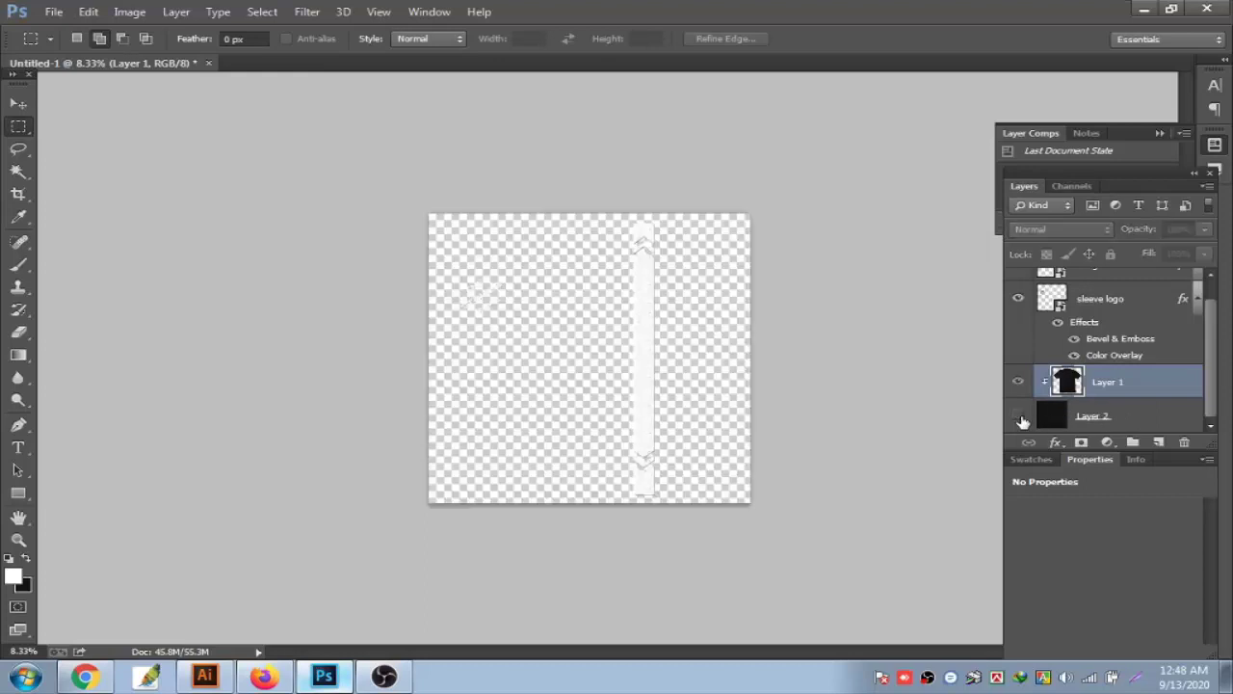
pyautogui.click(1020, 416)
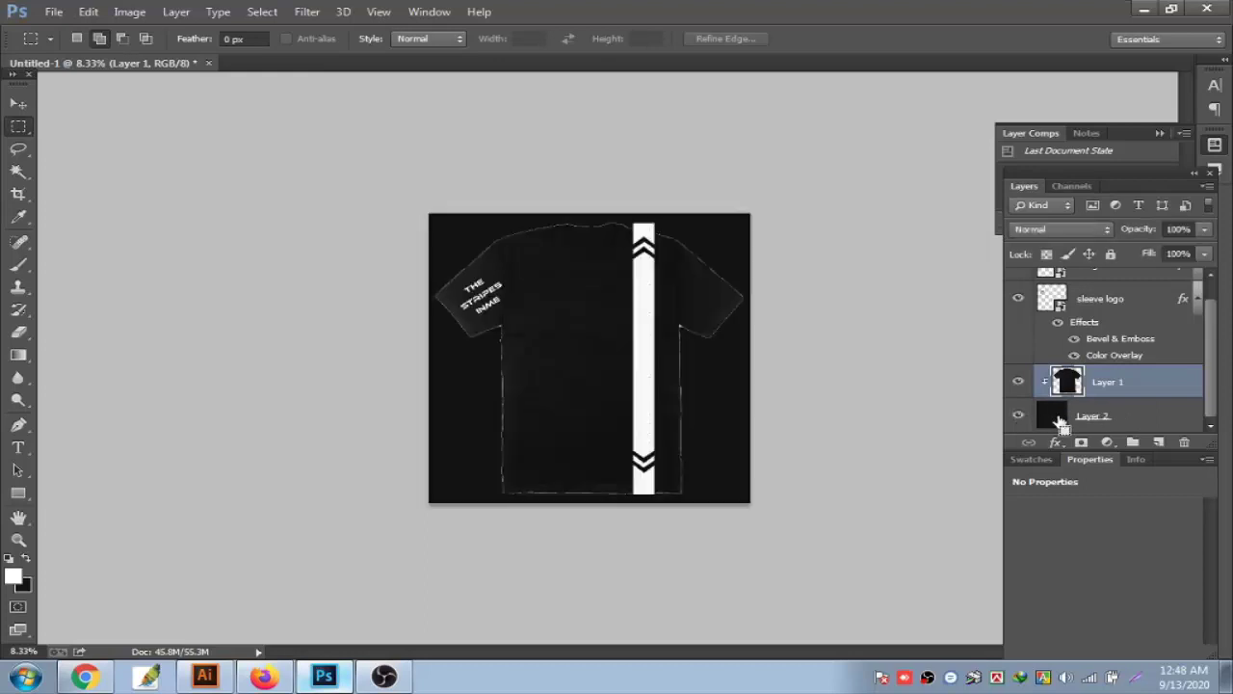
pyautogui.moveTo(1058, 424); pyautogui.dragTo(1065, 374)
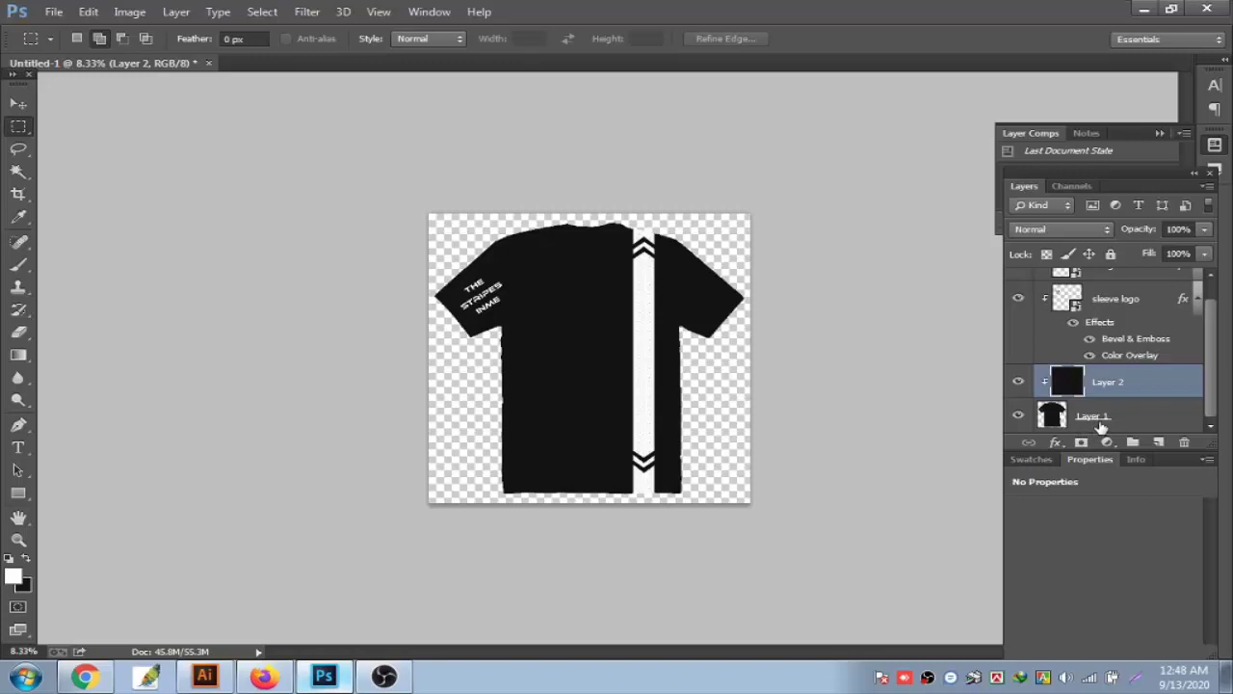
pyautogui.click(1118, 422)
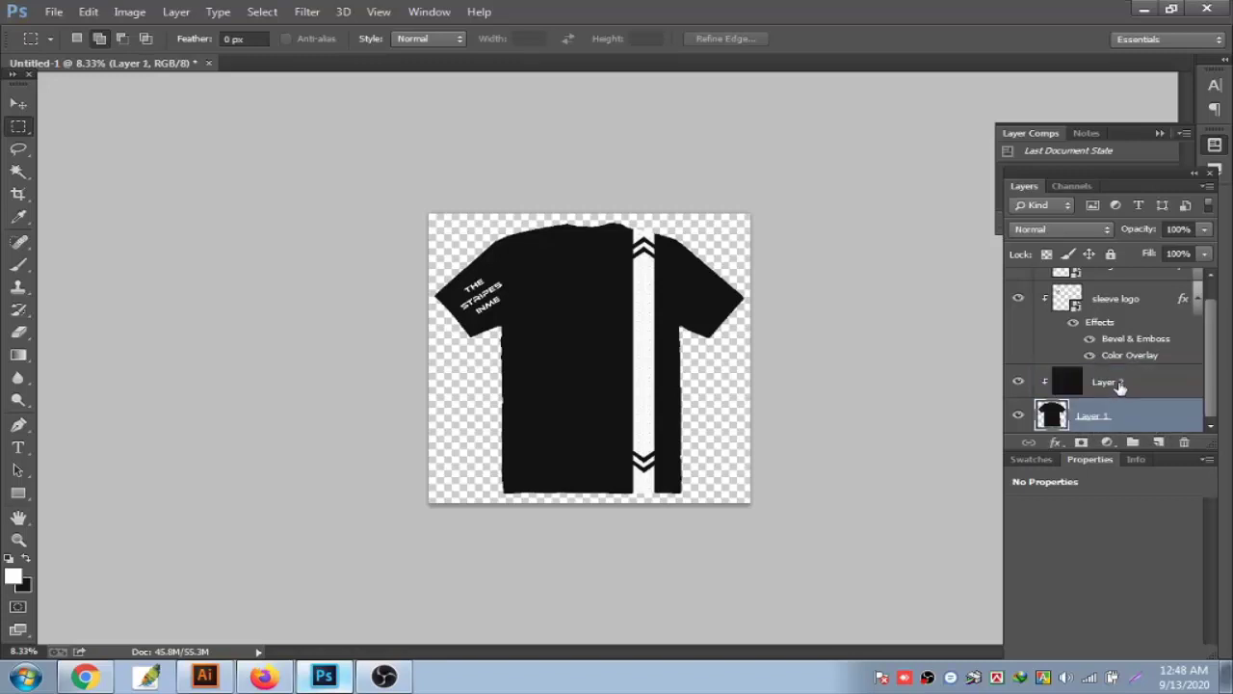
pyautogui.moveTo(1105, 383); pyautogui.dragTo(1184, 442)
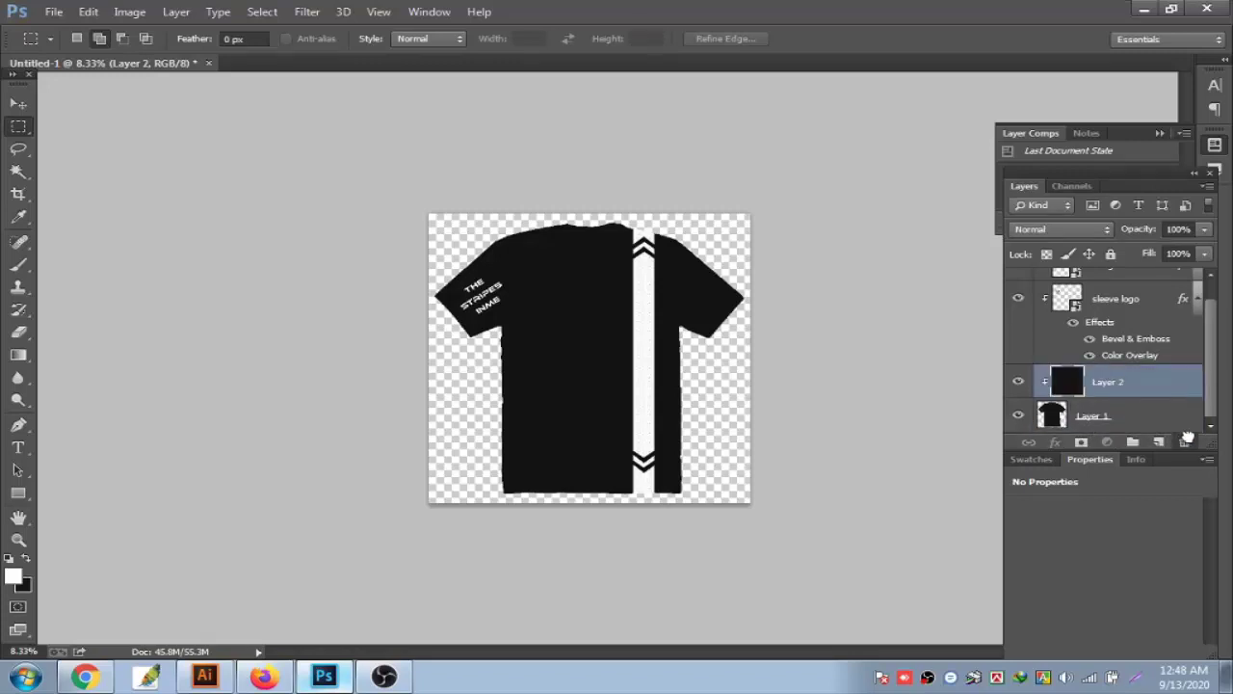
# Delete a trial empty layer, leaving the Long layer selected at the top of the stack
pyautogui.hotkey('ctrl', '-')
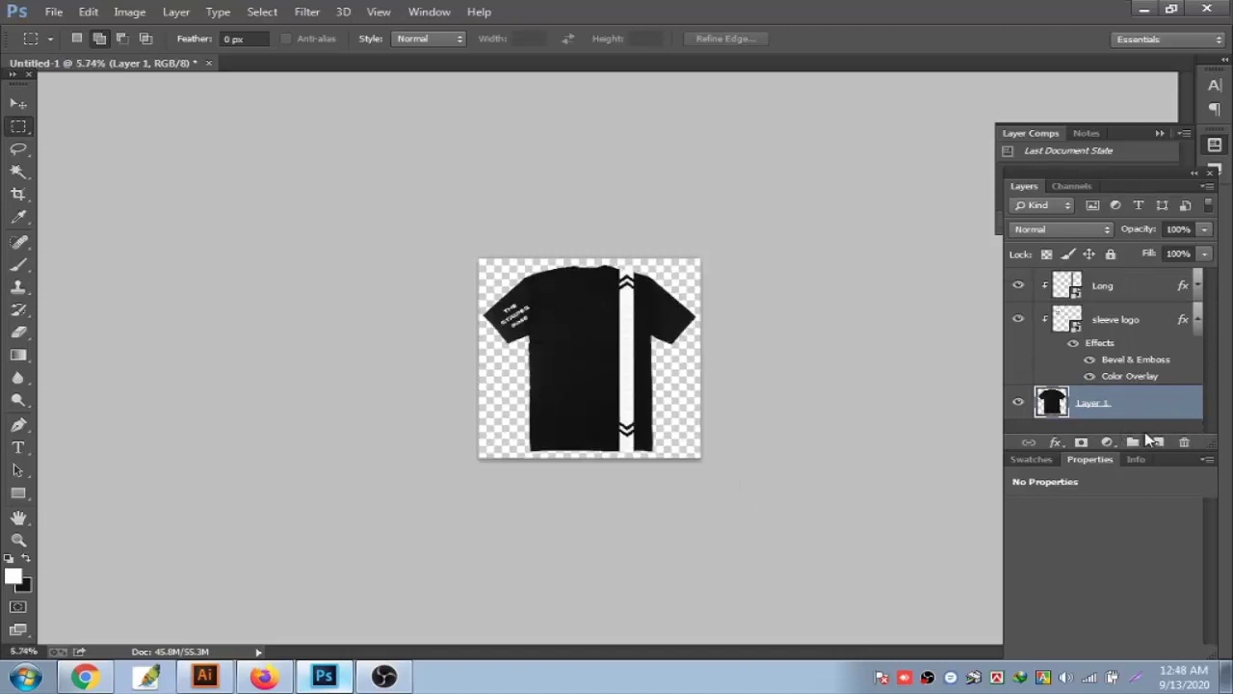
pyautogui.click(1159, 441)
pyautogui.scroll(-1, 1108, 409)
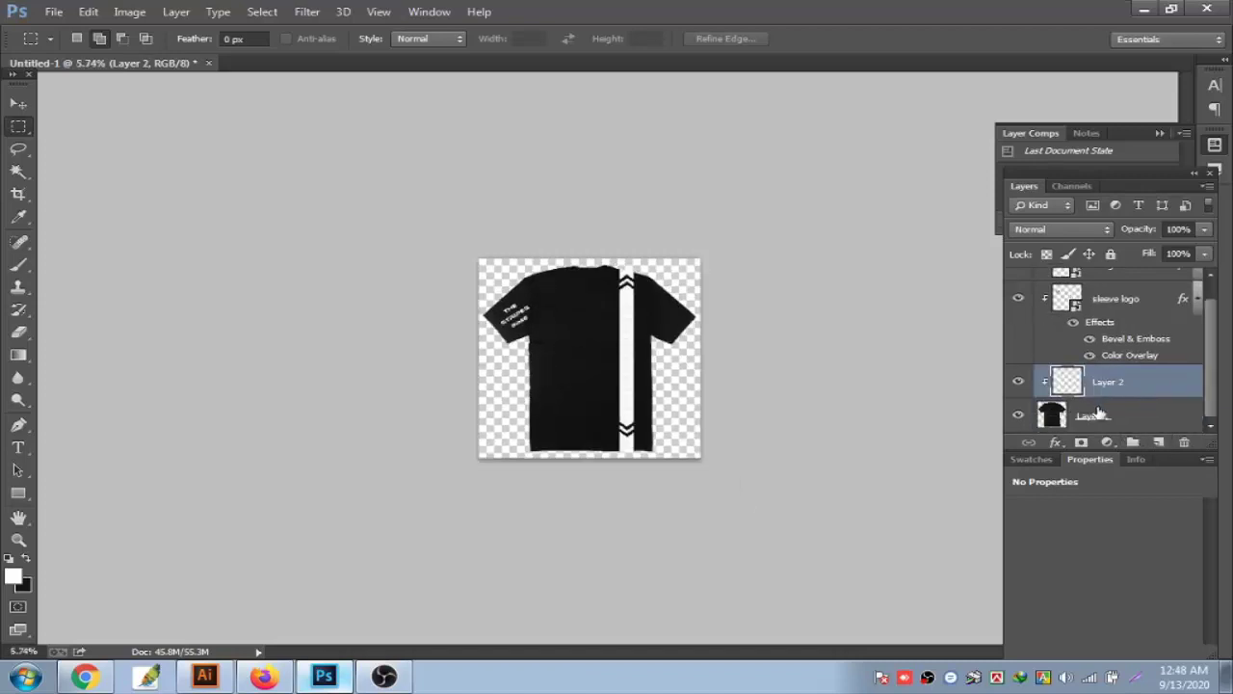
pyautogui.moveTo(1094, 416); pyautogui.dragTo(1096, 359)
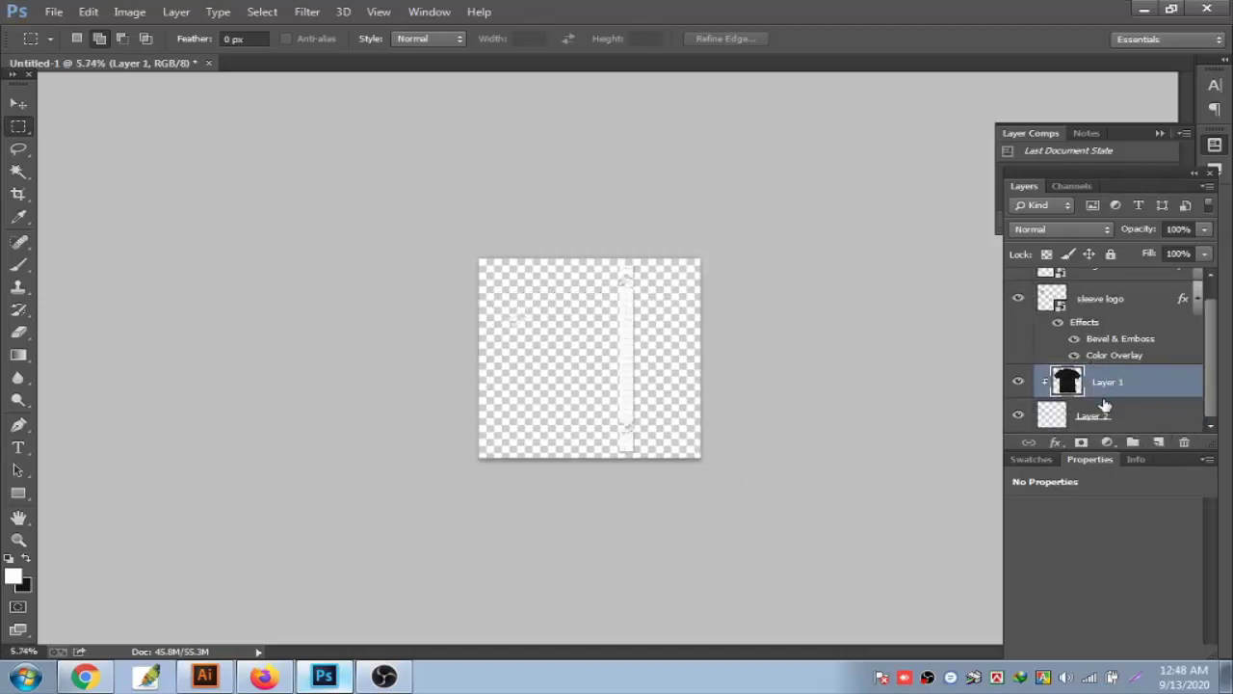
pyautogui.hotkey('ctrl', 'z')
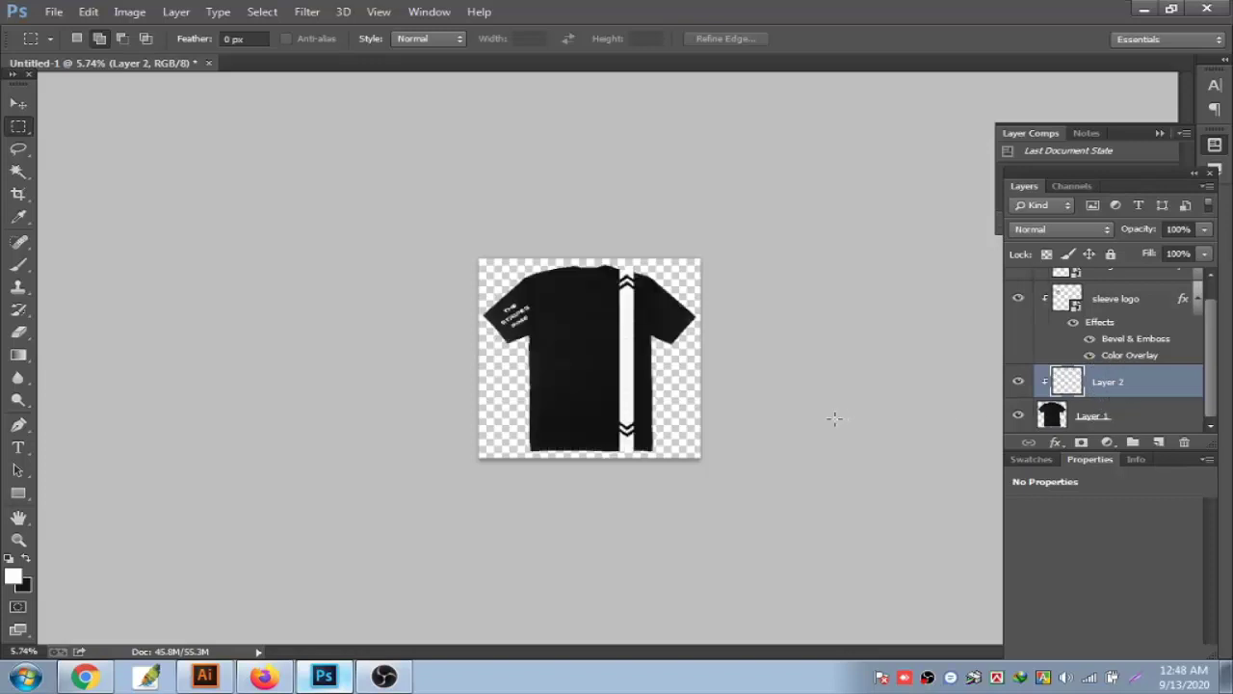
pyautogui.hotkey('ctrl', '+')
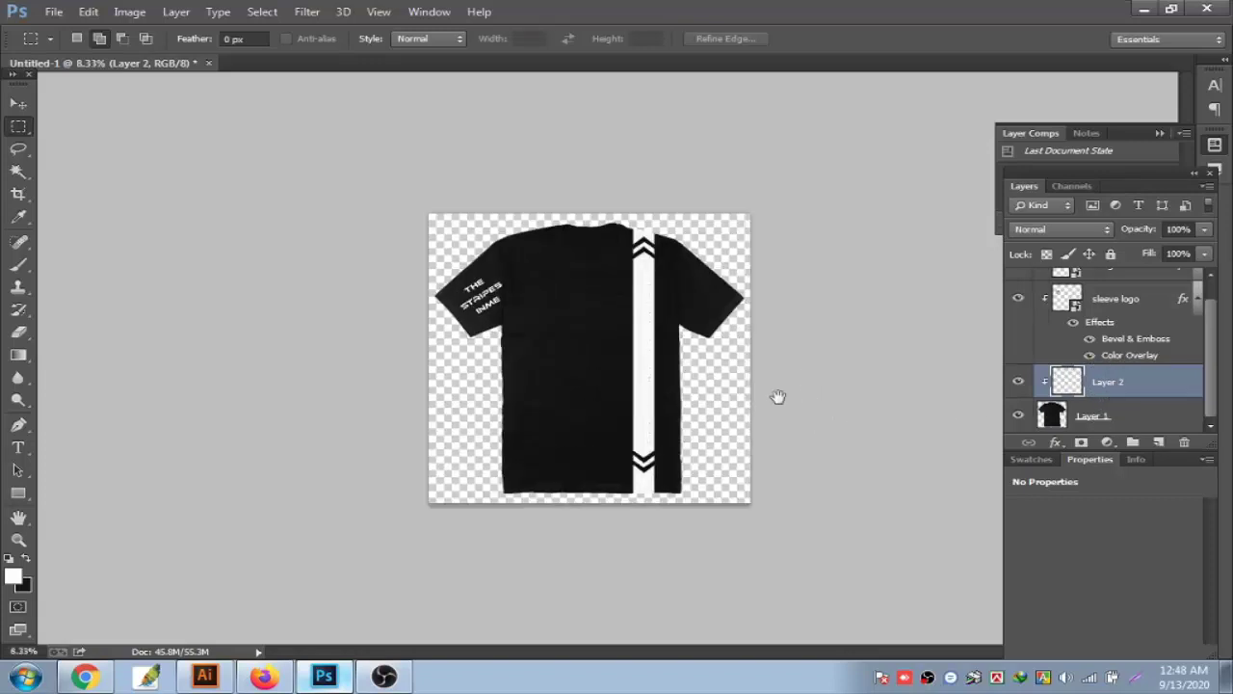
pyautogui.scroll(1, 1130, 333)
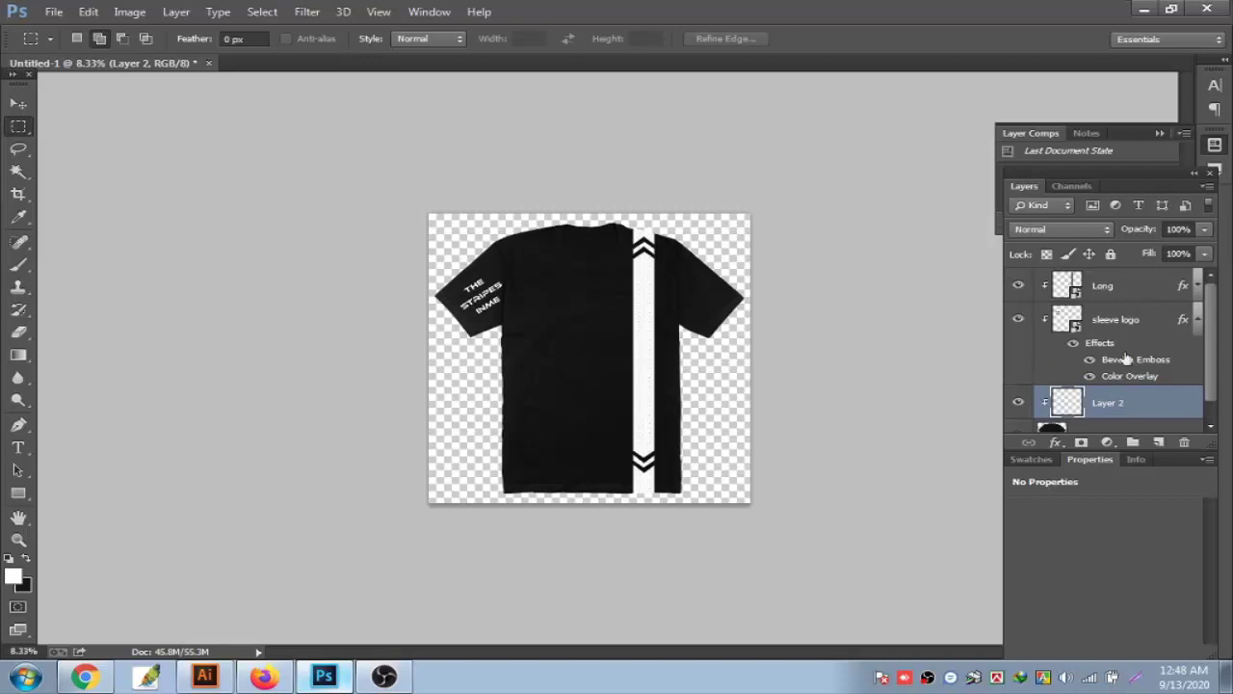
pyautogui.moveTo(1108, 402); pyautogui.dragTo(1185, 442)
pyautogui.hotkey('ctrl', '+')
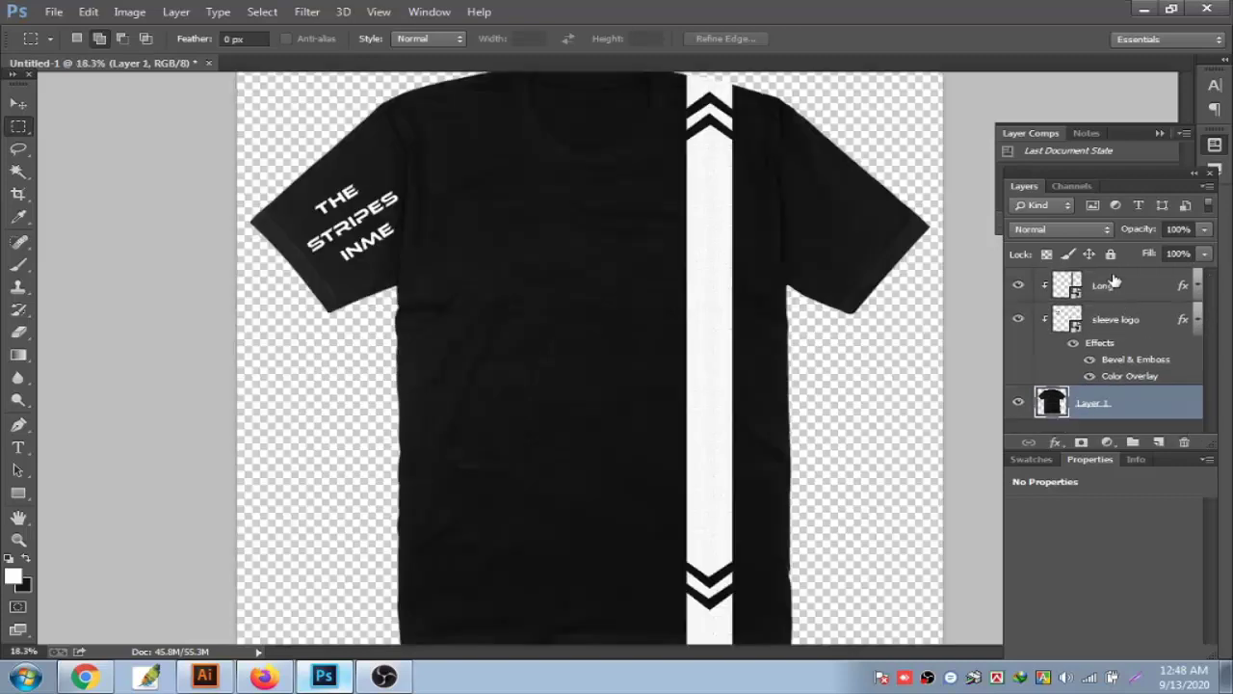
pyautogui.click(1115, 282)
pyautogui.hotkey('ctrl', '0')
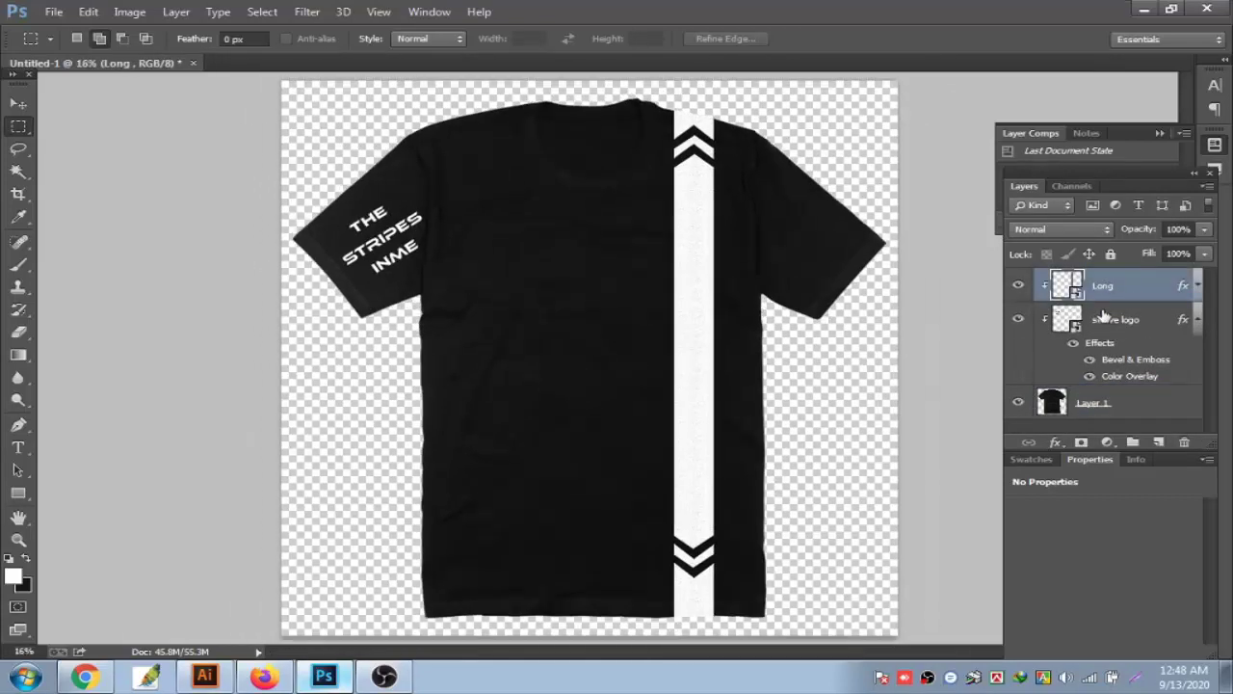
# Add a new layer above Long and fill the entire canvas with black
pyautogui.click(1158, 442)
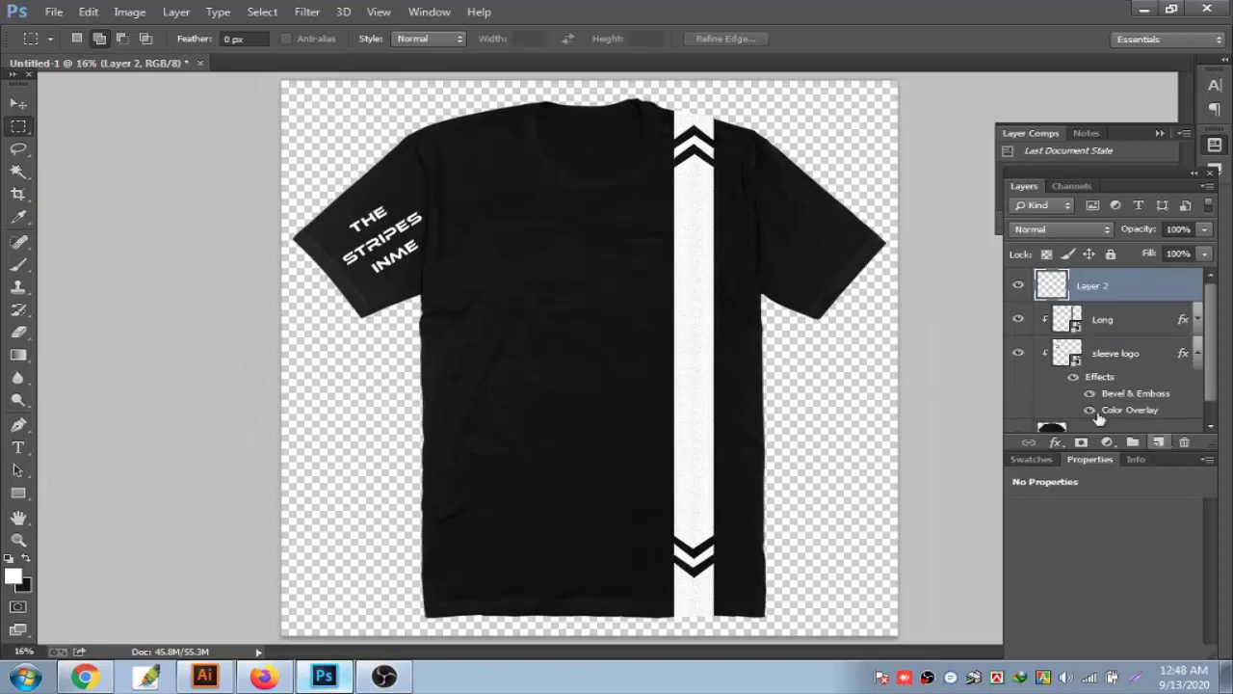
pyautogui.hotkey('ctrl', '-')
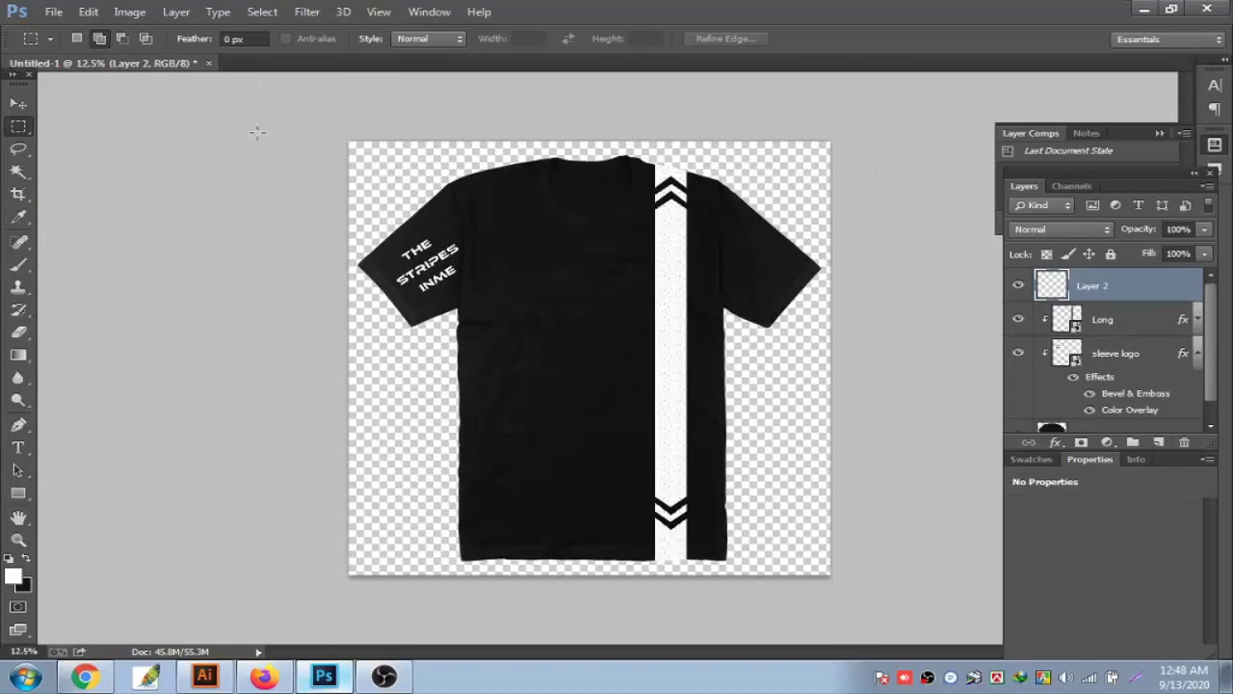
pyautogui.hotkey('ctrl', 'a')
pyautogui.hotkey('ctrl', 'BackSpace')
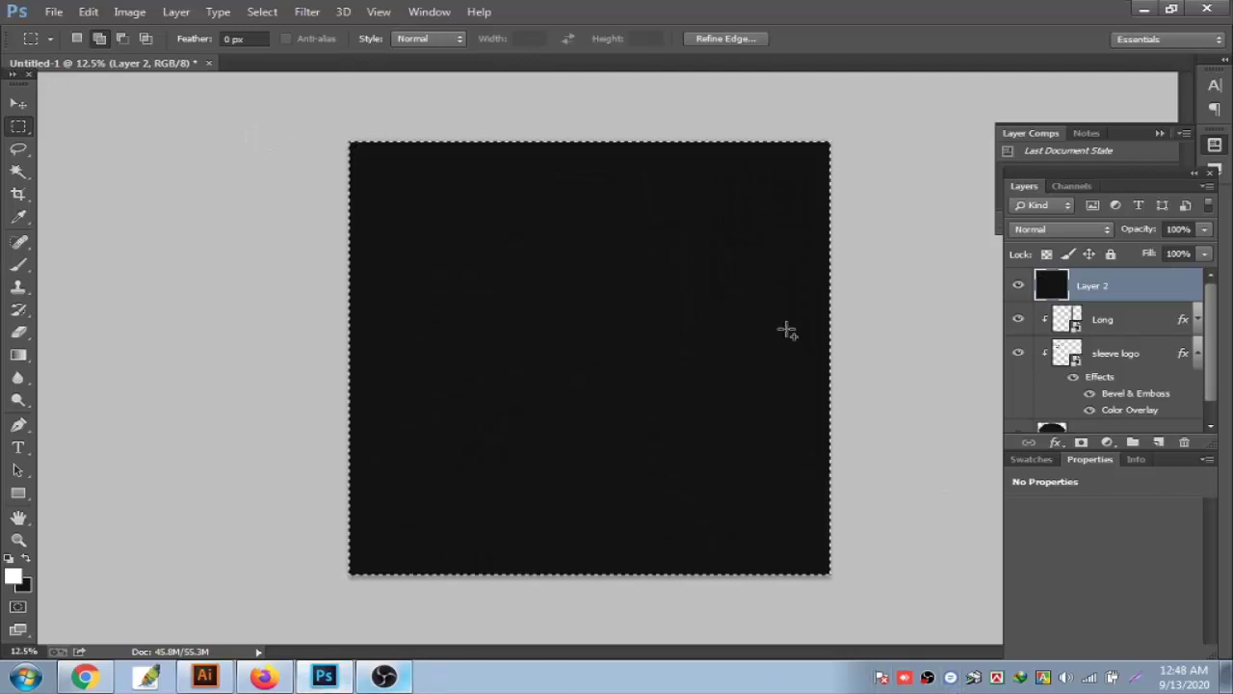
# Give Layer 2 a Gradient Overlay layer style rather than Color Overlay
pyautogui.rightClick(1118, 288)
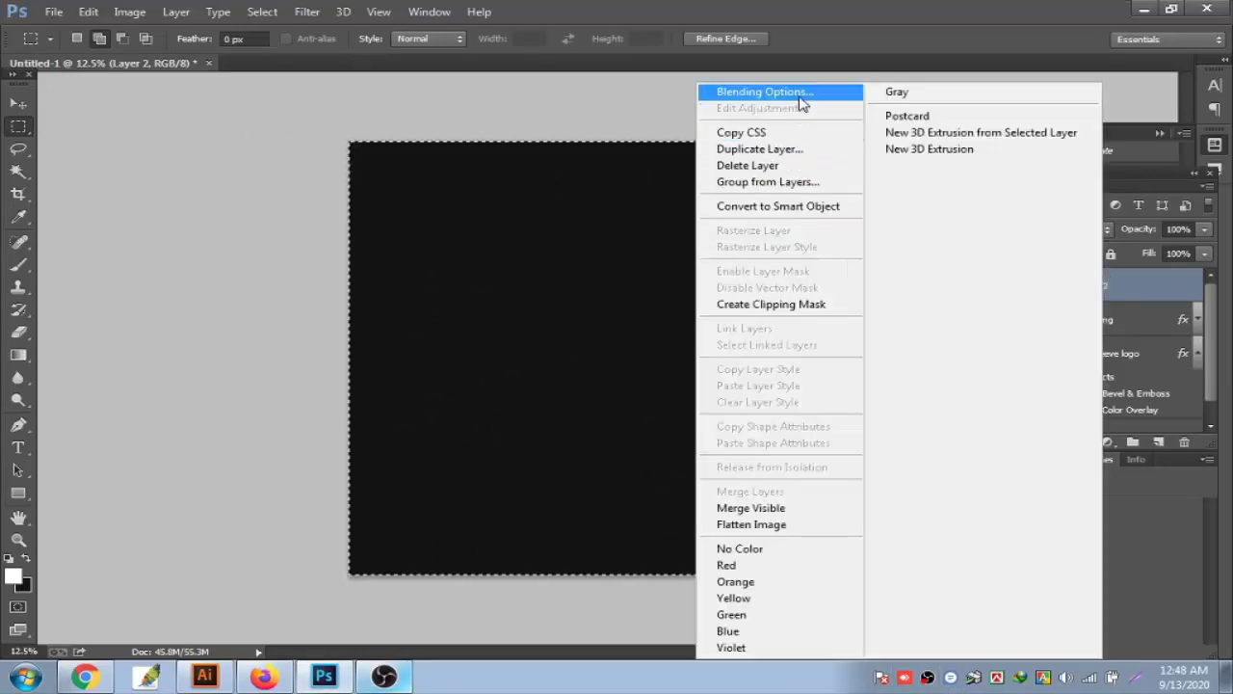
pyautogui.click(765, 91)
pyautogui.click(738, 319)
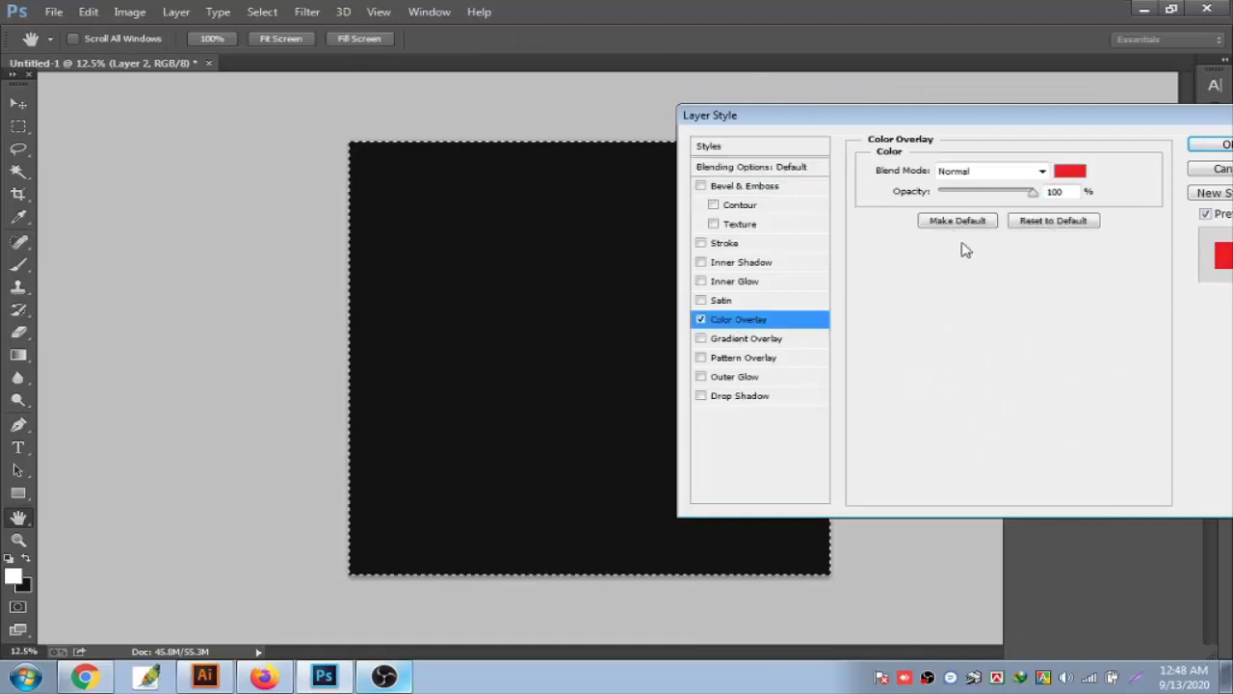
pyautogui.click(701, 319)
pyautogui.click(700, 338)
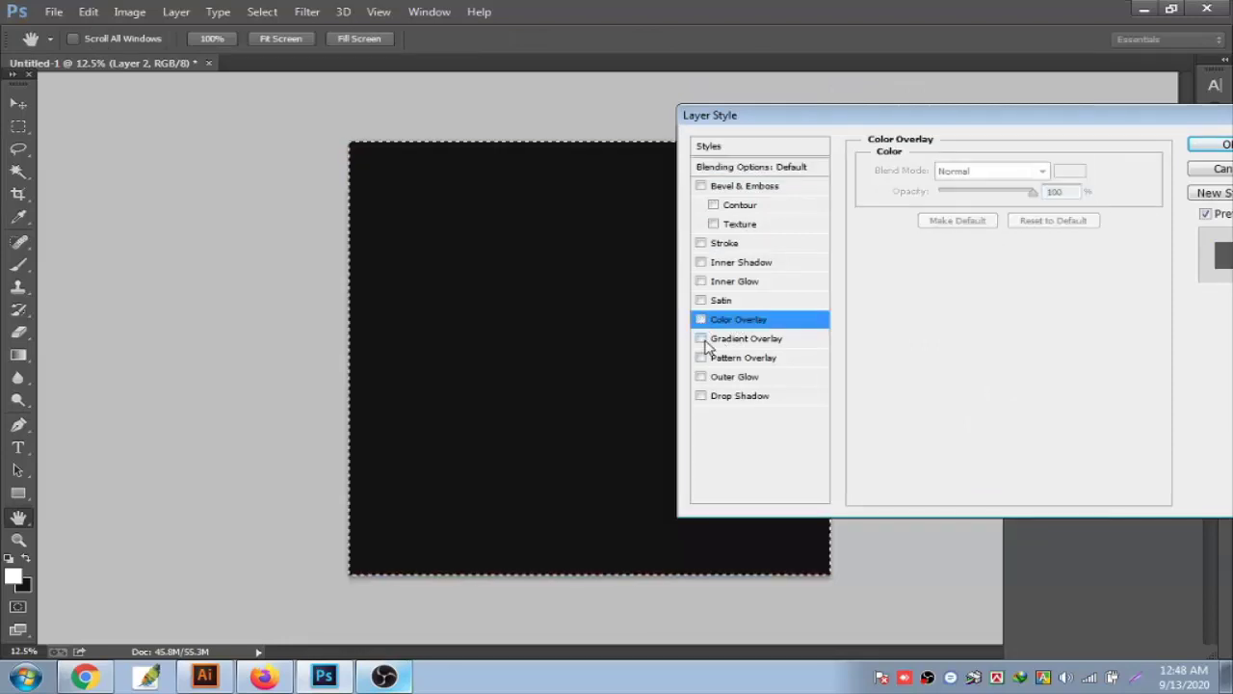
pyautogui.press('Return')
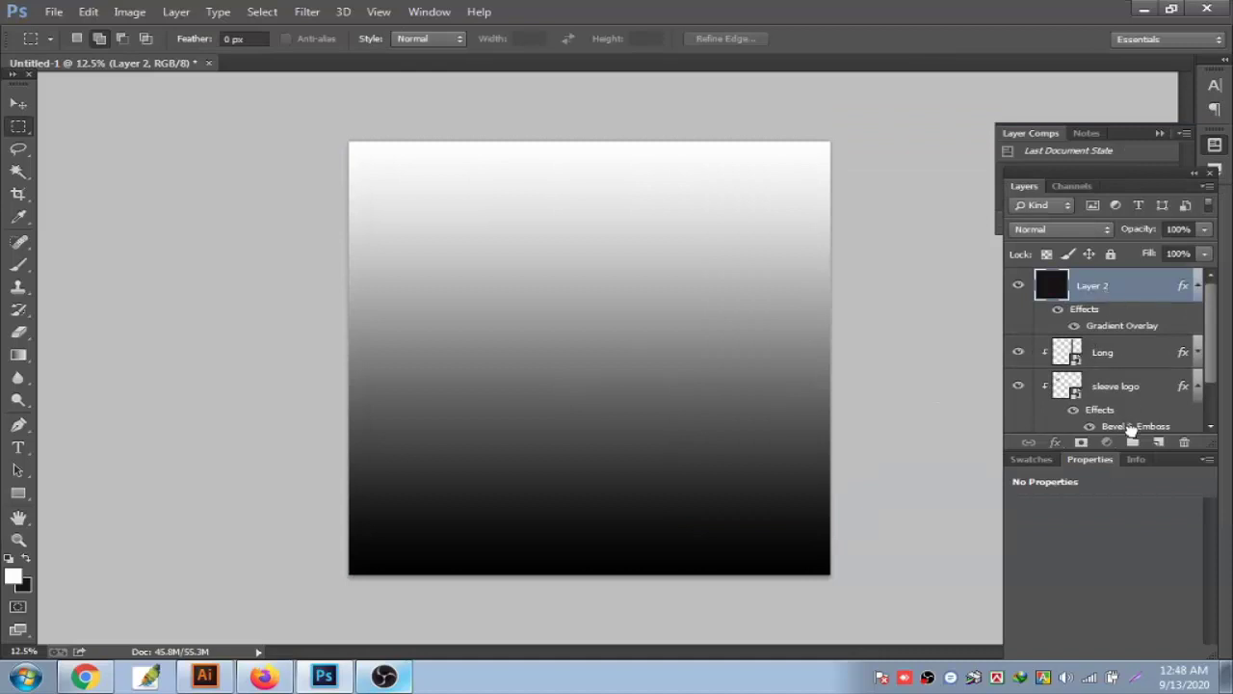
# Move Layer 2 into a new group and rename it 'background color'
pyautogui.moveTo(1110, 287); pyautogui.dragTo(1133, 440)
pyautogui.scroll(-2, 1135, 386)
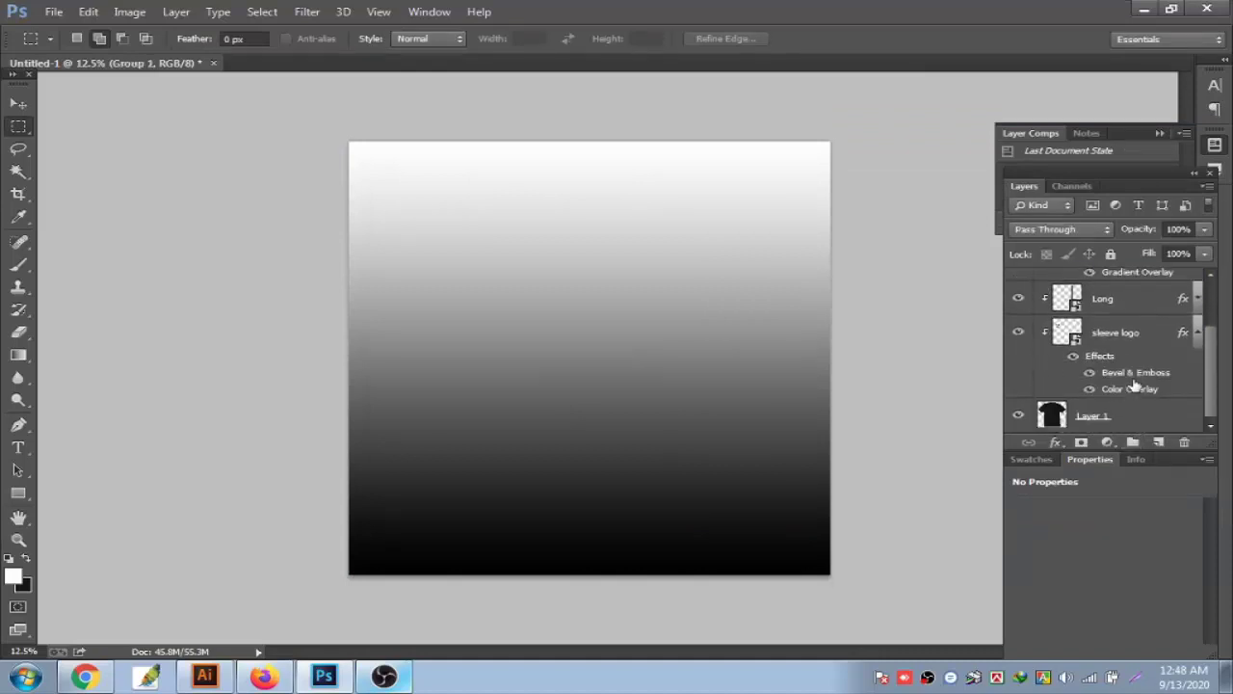
pyautogui.hotkey('ctrl', '-')
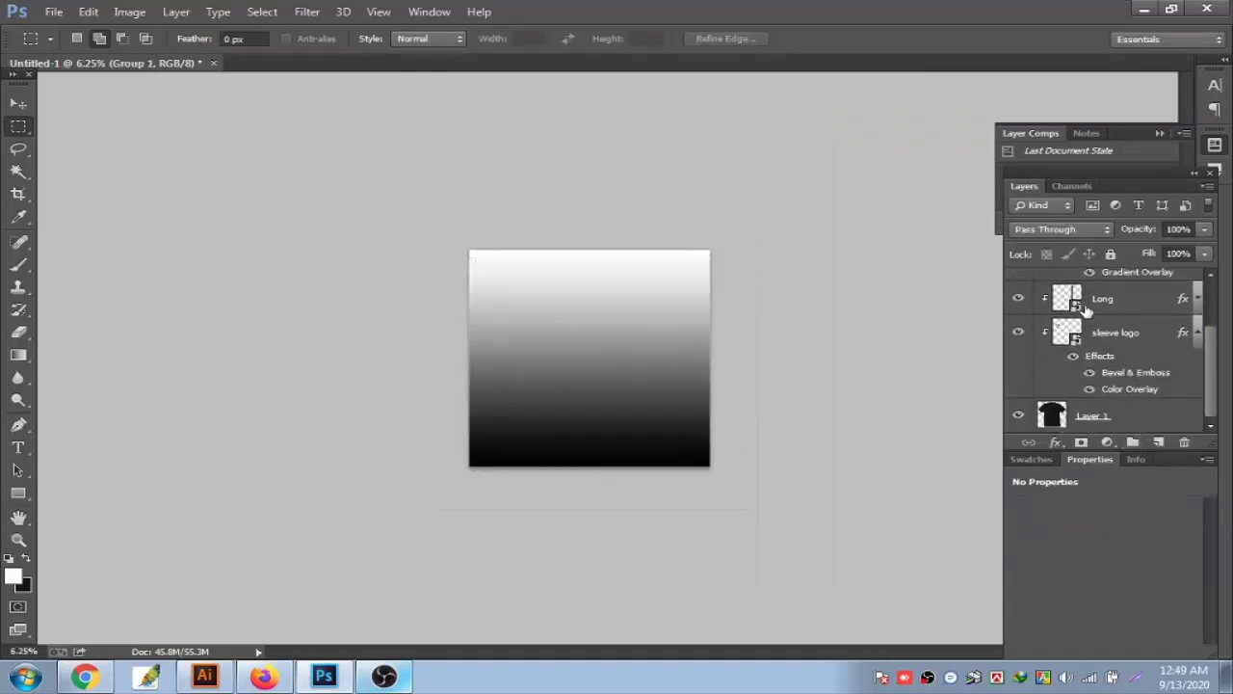
pyautogui.scroll(3, 1116, 308)
pyautogui.doubleClick(1110, 305)
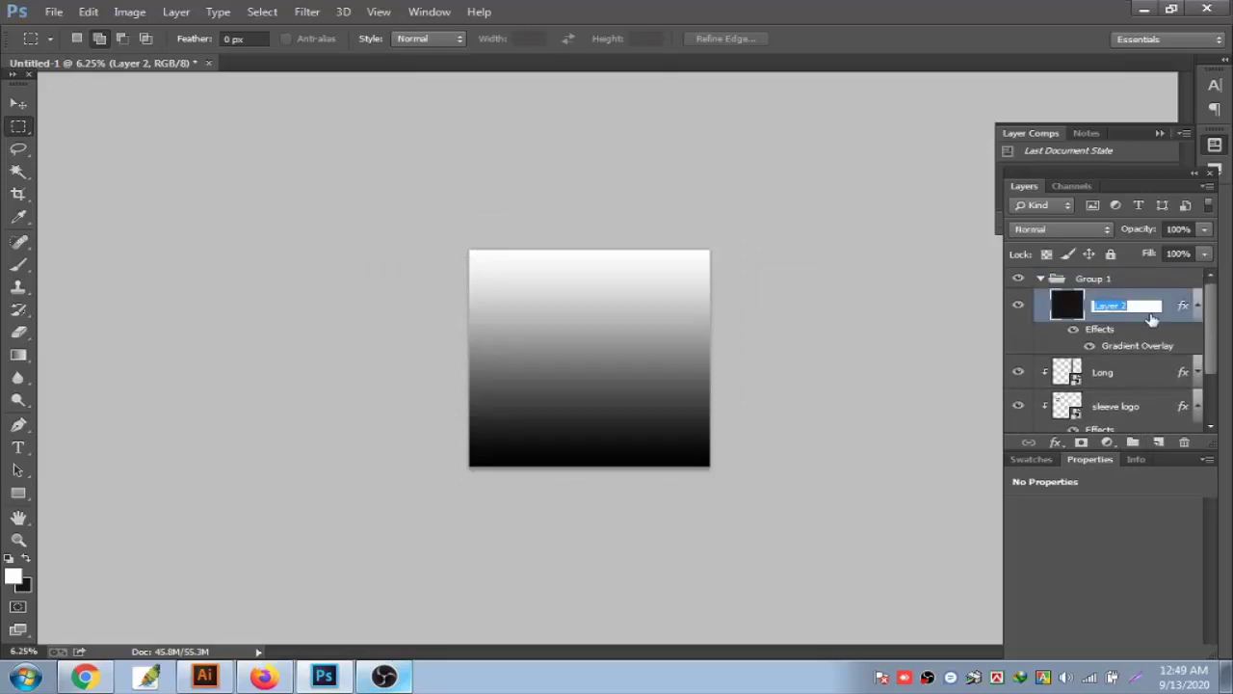
pyautogui.write('background co')
pyautogui.write('lor')
pyautogui.press('Return')
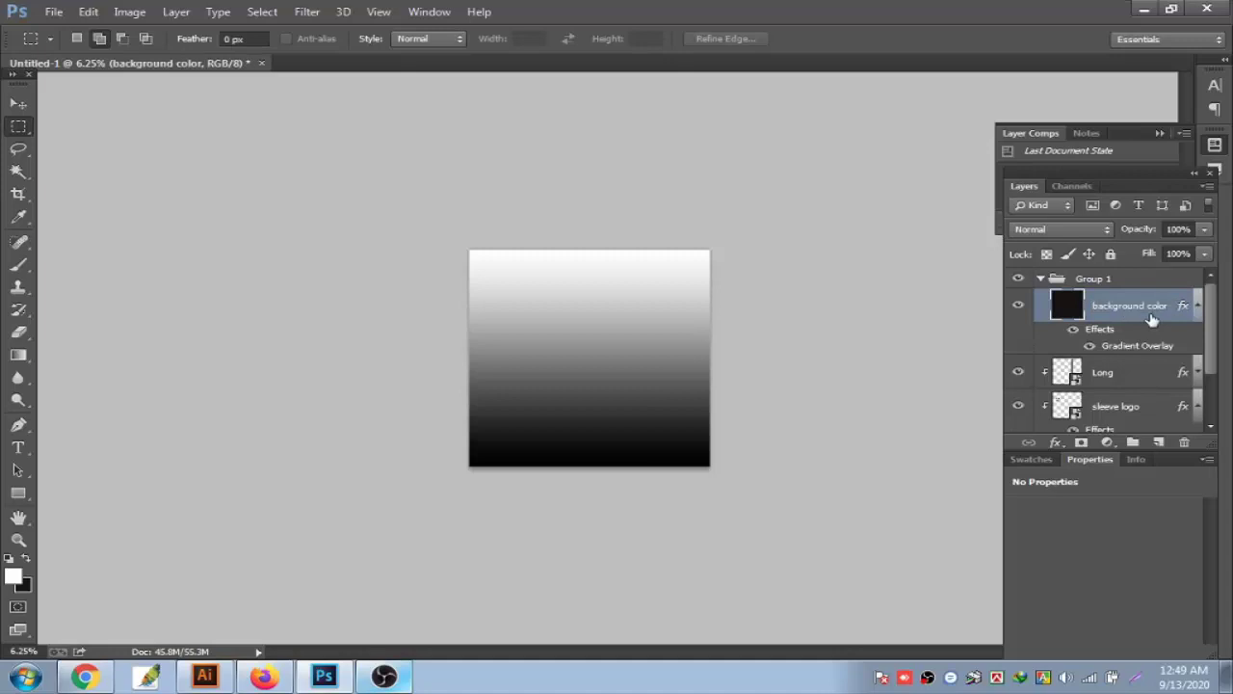
# Zoom in with the Zoom tool so the T-shirt fills the view
pyautogui.scroll(-2, 1156, 386)
pyautogui.scroll(-2, 1137, 424)
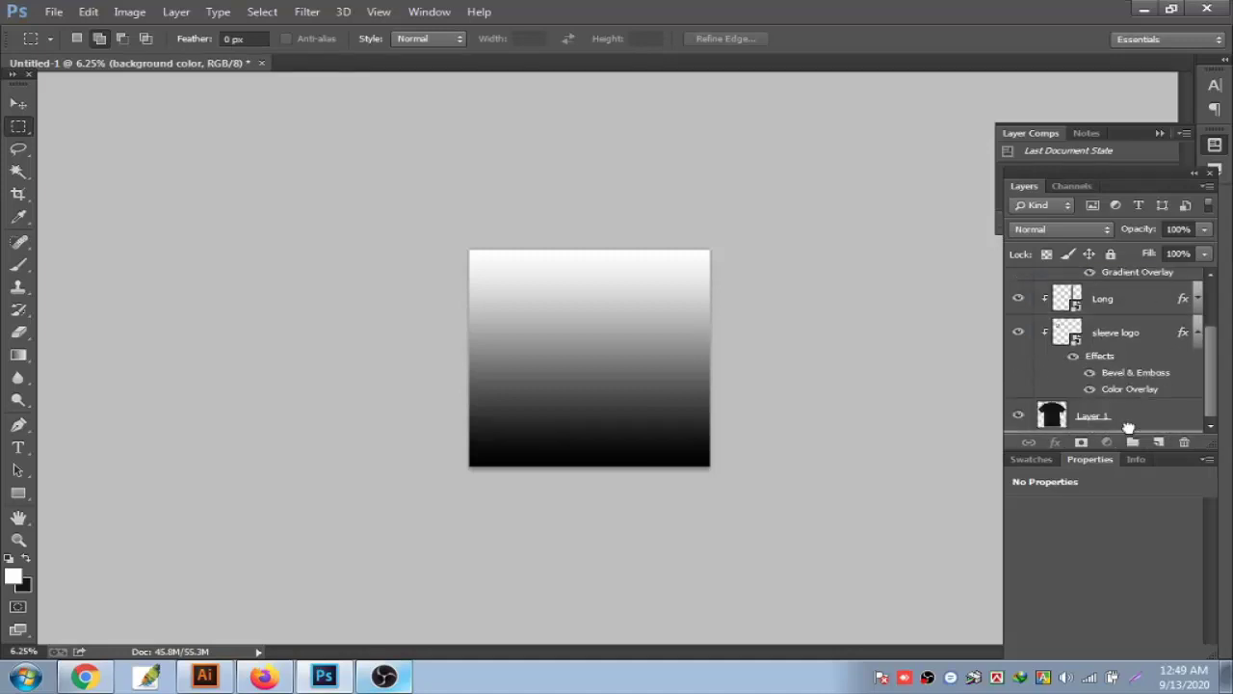
pyautogui.scroll(-2, 1104, 435)
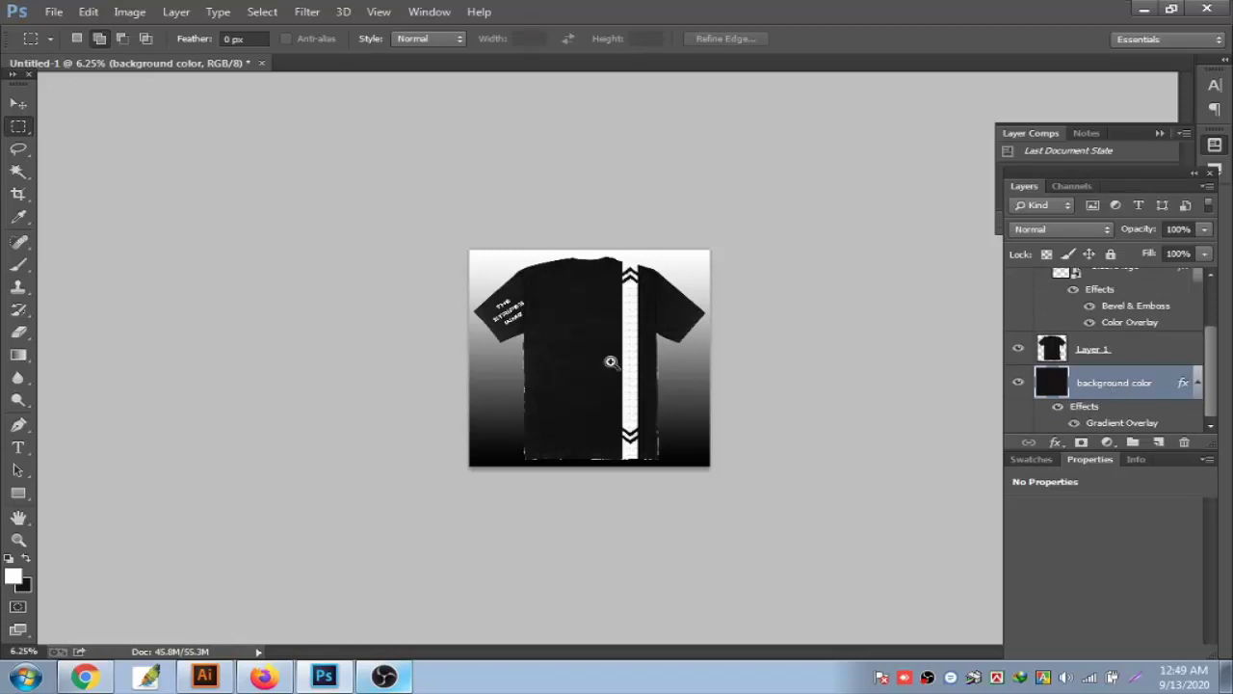
pyautogui.moveTo(610, 361); pyautogui.dragTo(641, 376)
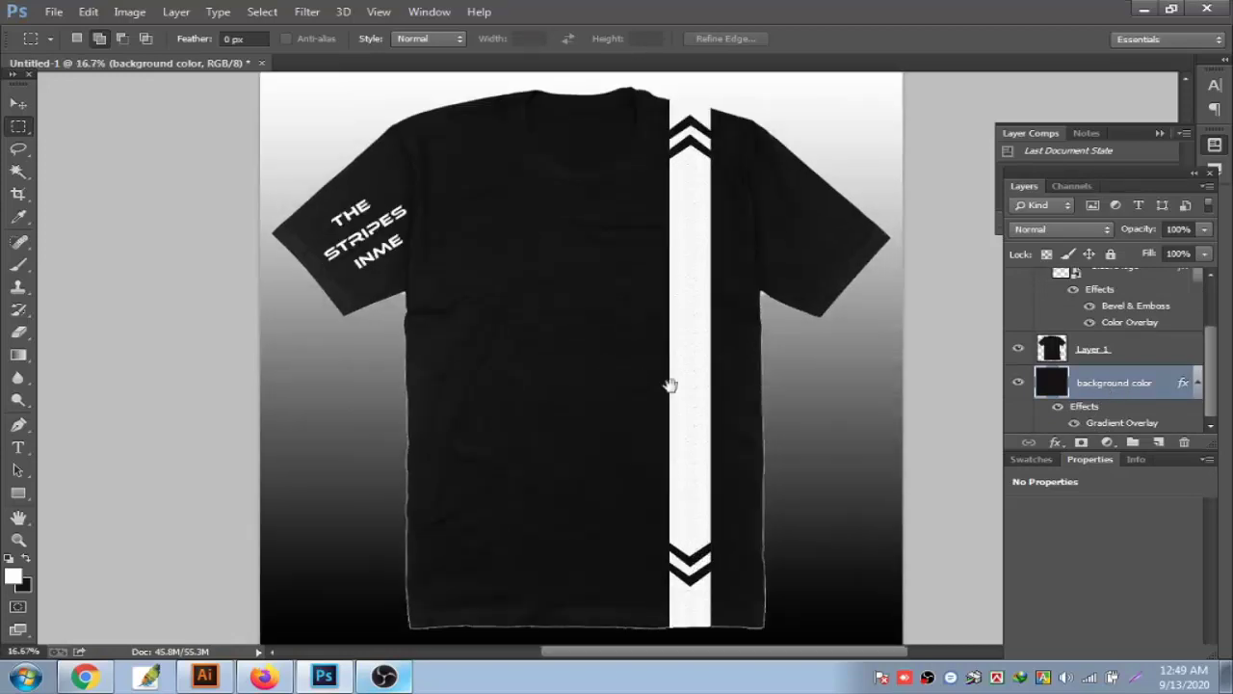
# Set the background color gradient overlay to scale 63, running white to light grey #cccccc
pyautogui.rightClick(1116, 387)
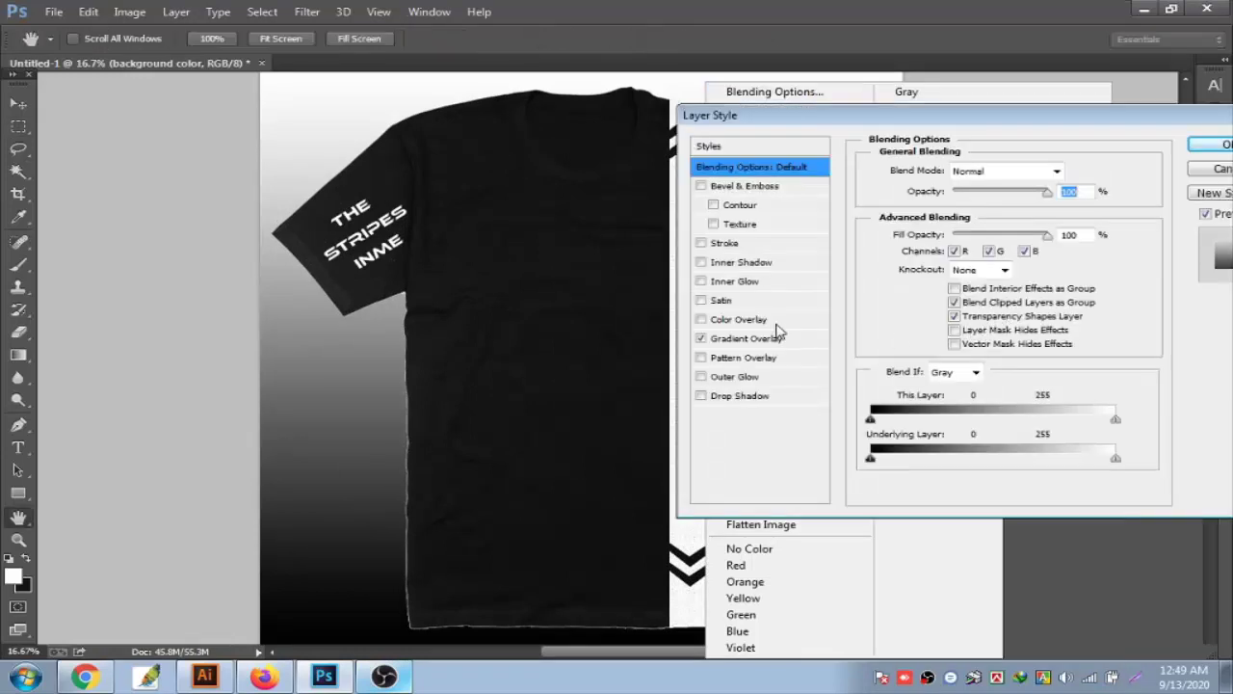
pyautogui.click(740, 339)
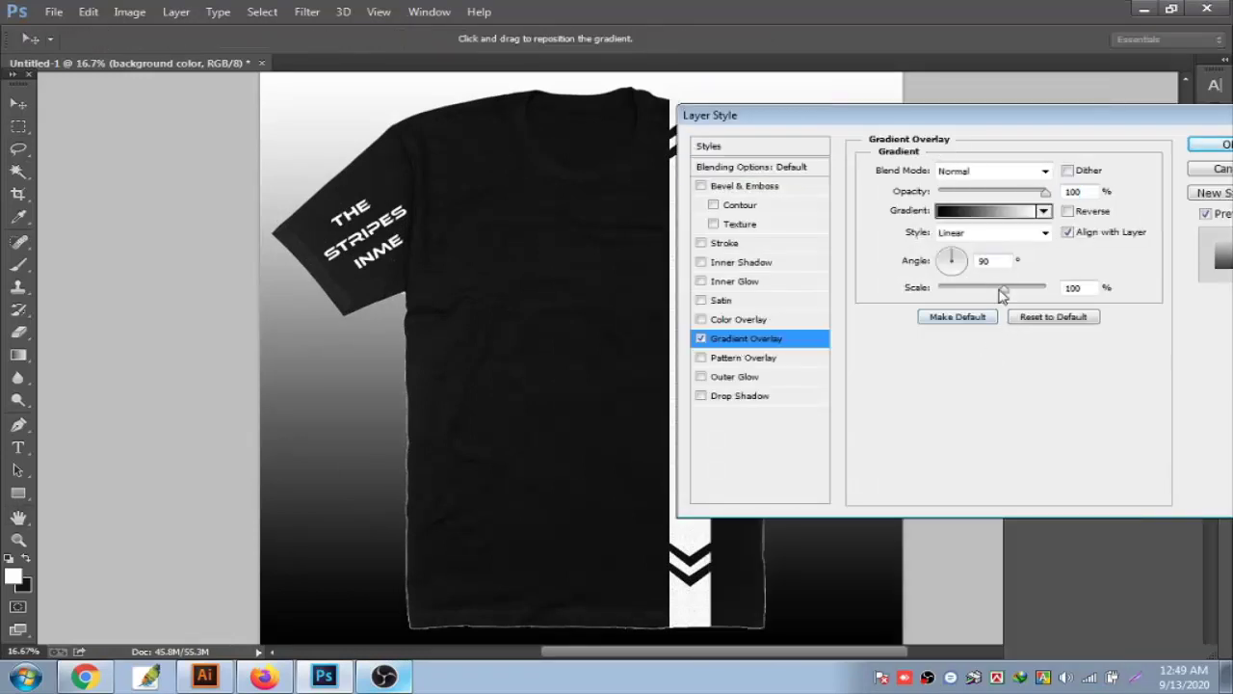
pyautogui.moveTo(1002, 289); pyautogui.dragTo(974, 289)
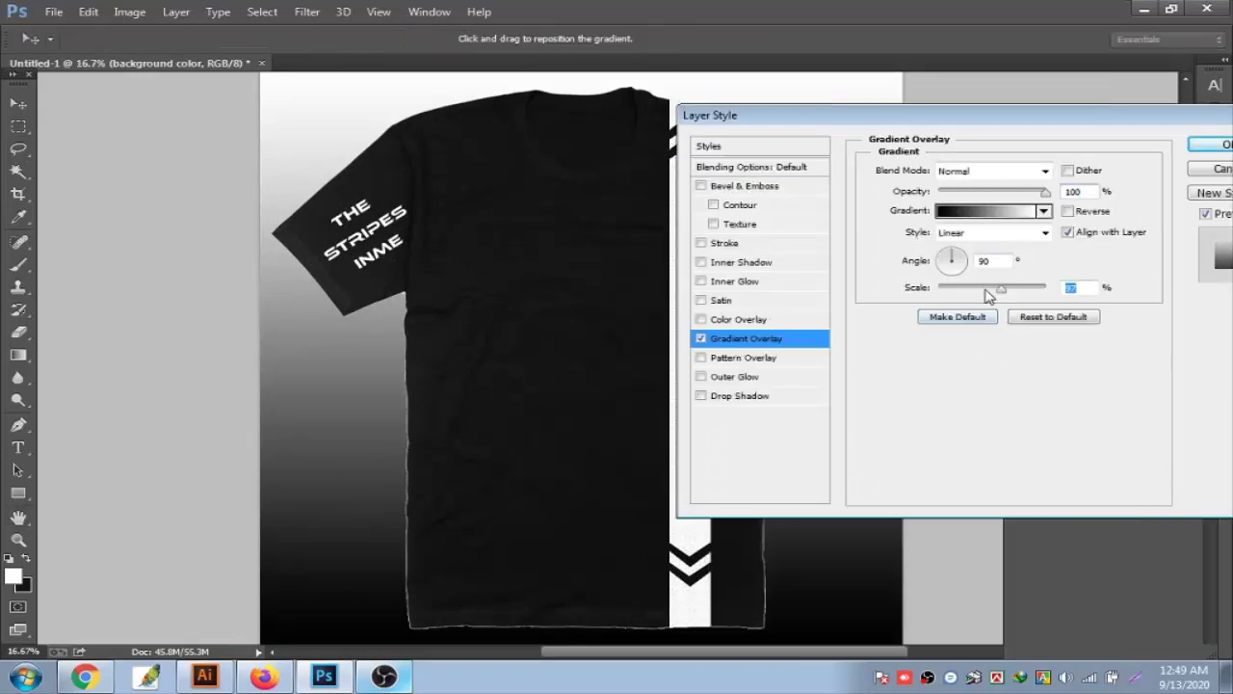
pyautogui.click(1031, 212)
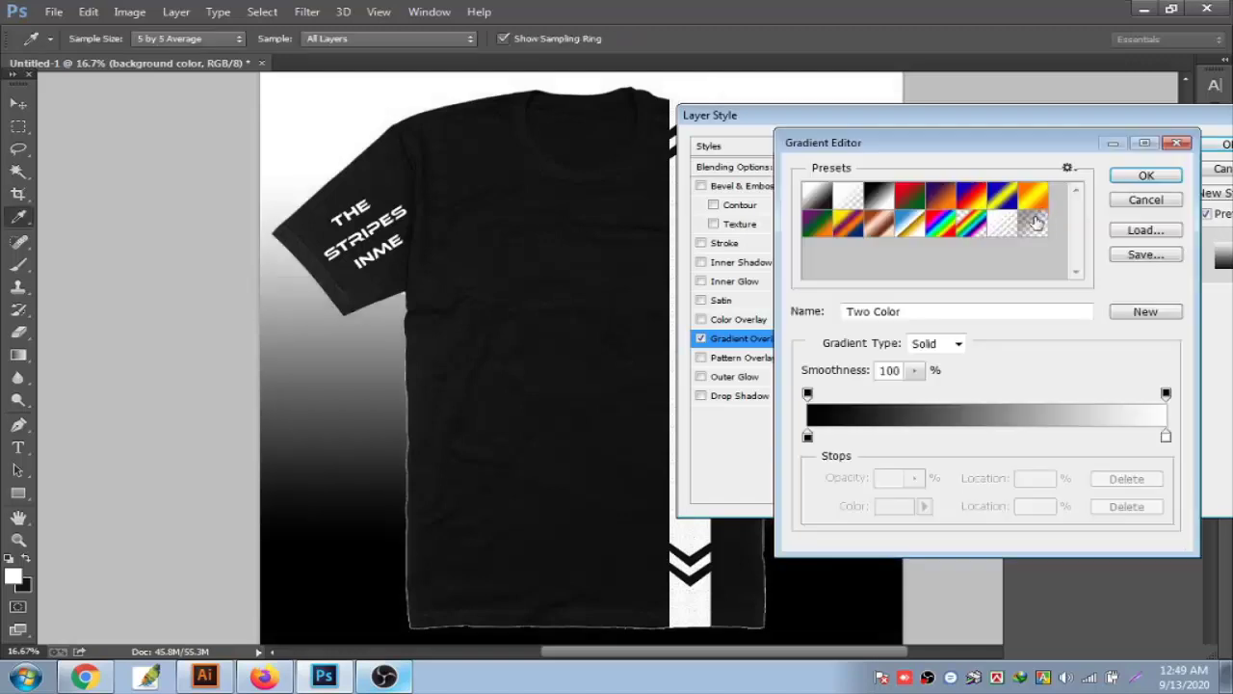
pyautogui.click(815, 196)
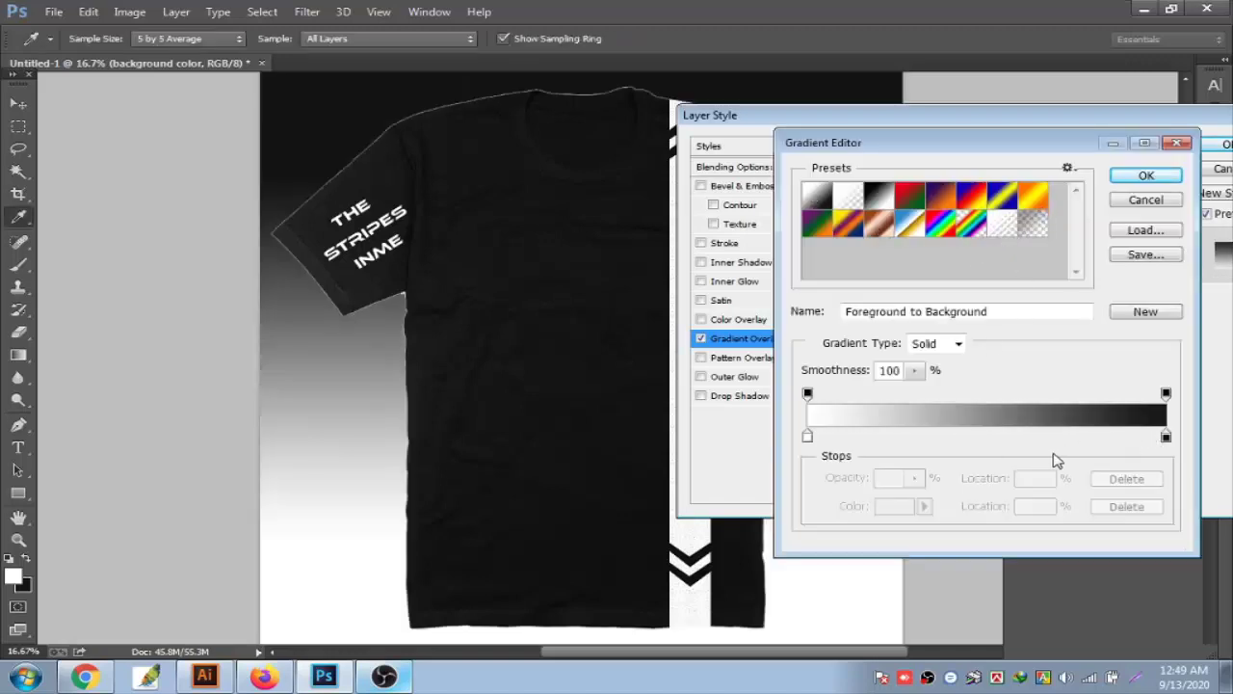
pyautogui.doubleClick(1166, 437)
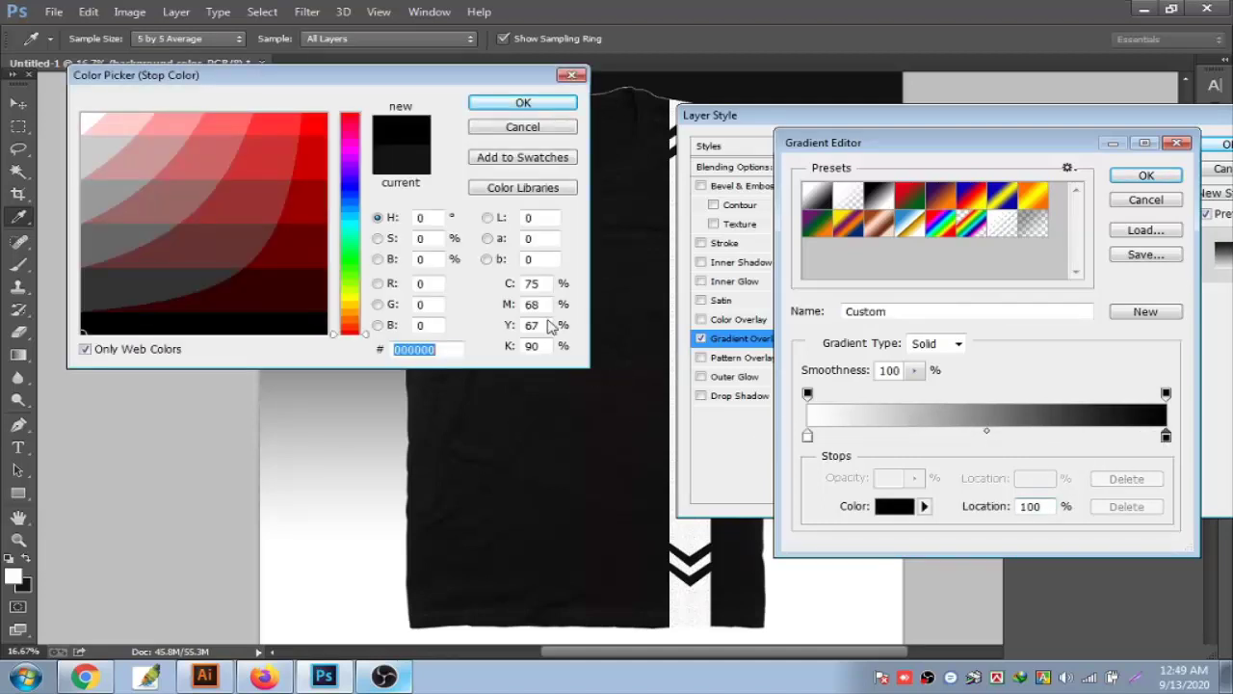
pyautogui.click(129, 151)
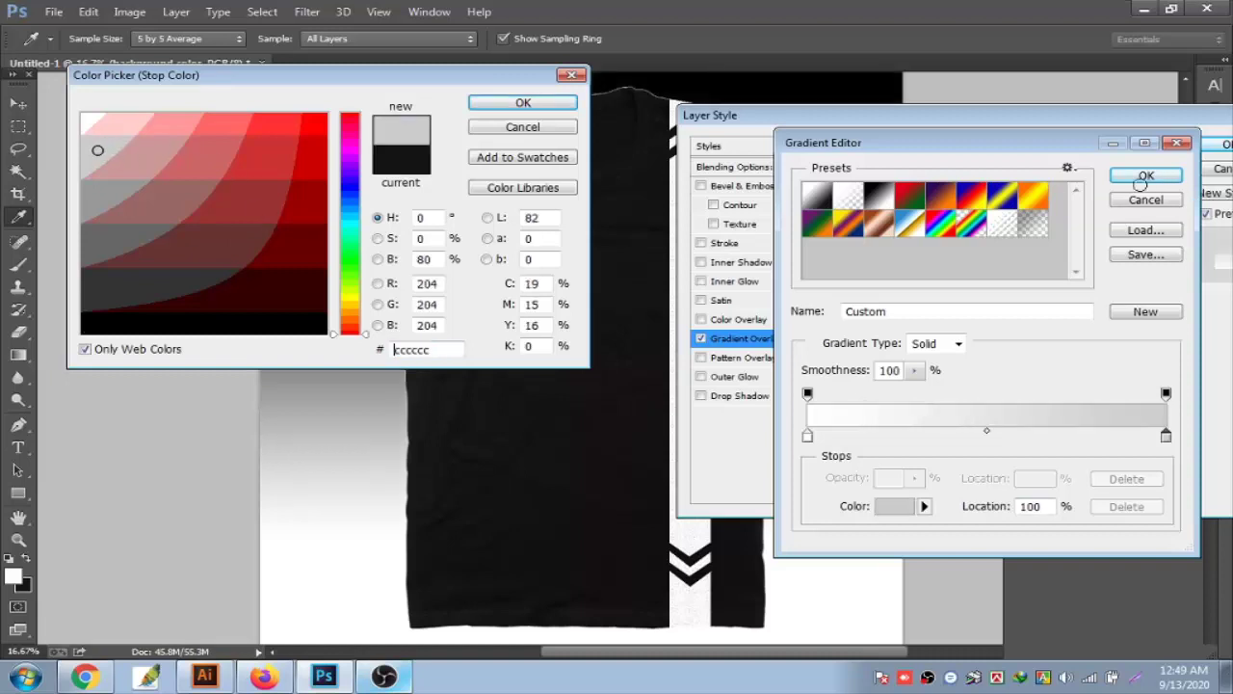
pyautogui.click(522, 102)
pyautogui.click(1146, 176)
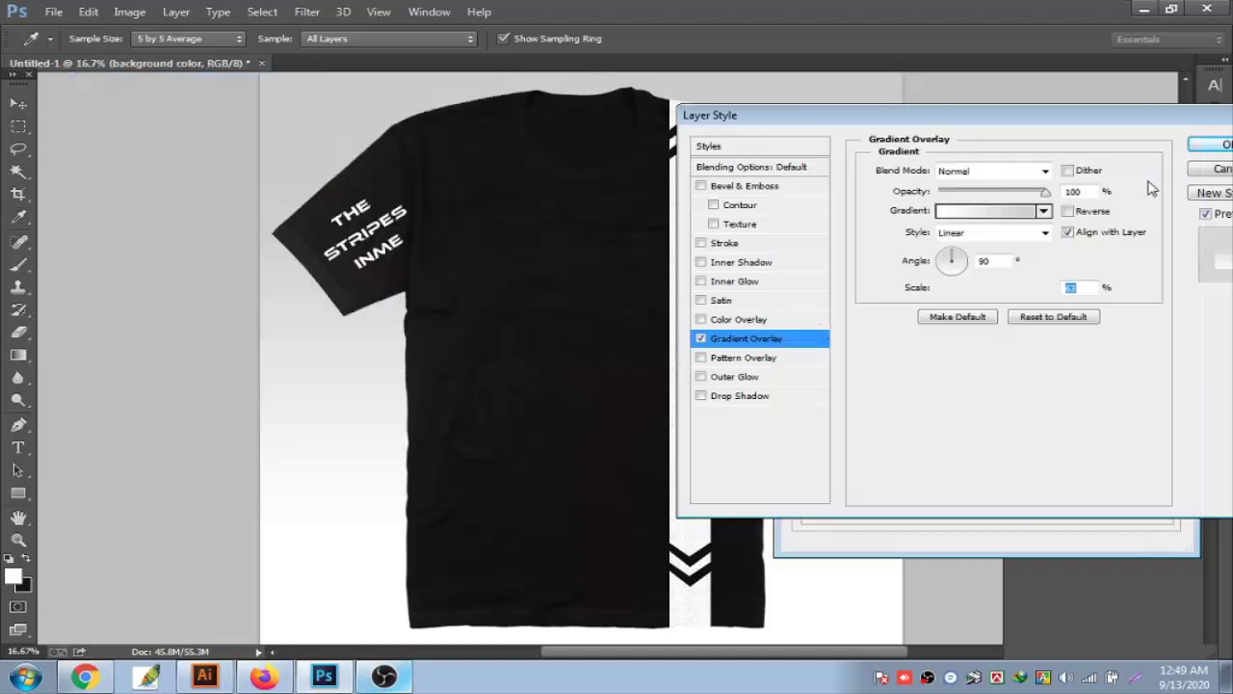
pyautogui.click(1216, 145)
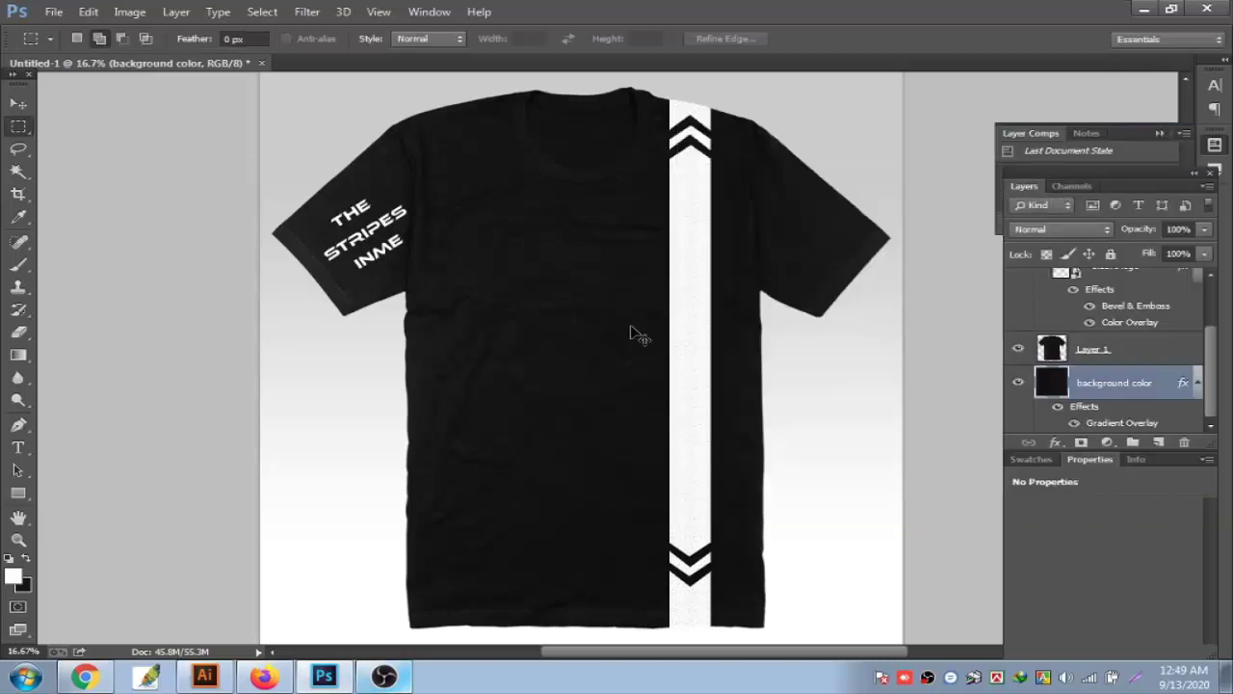
# Rename Layer 1 to 't-shirt'
pyautogui.hotkey('ctrl', '0')
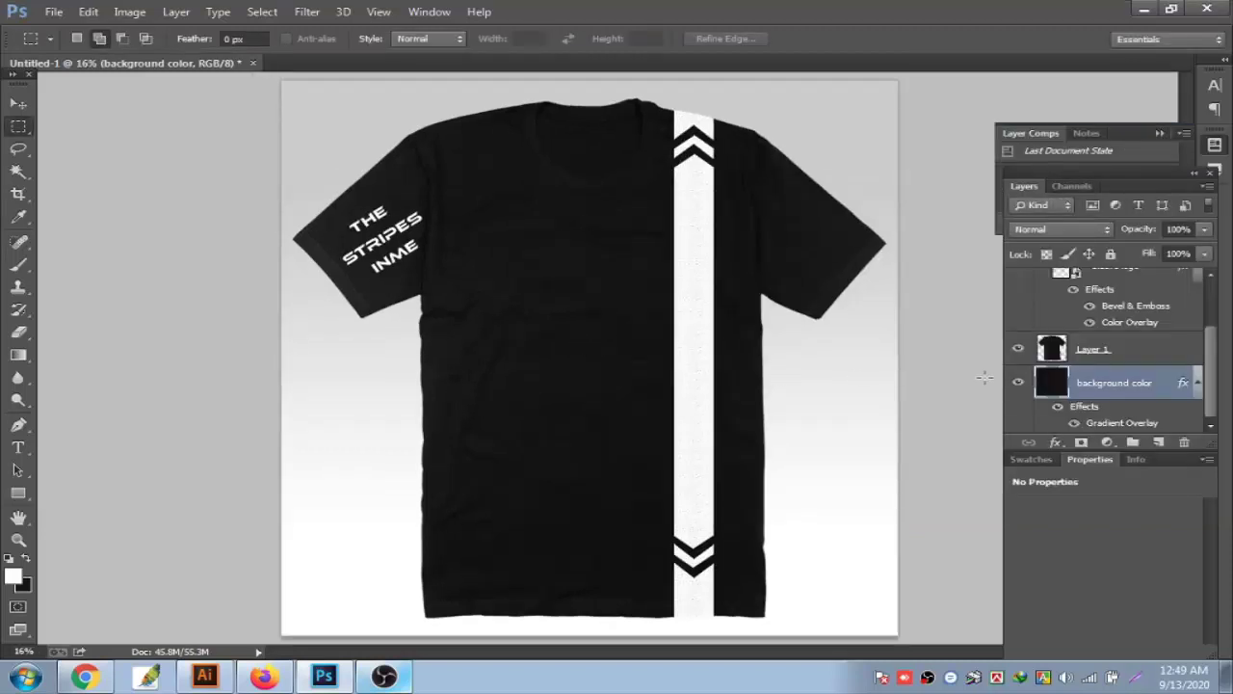
pyautogui.click(1197, 385)
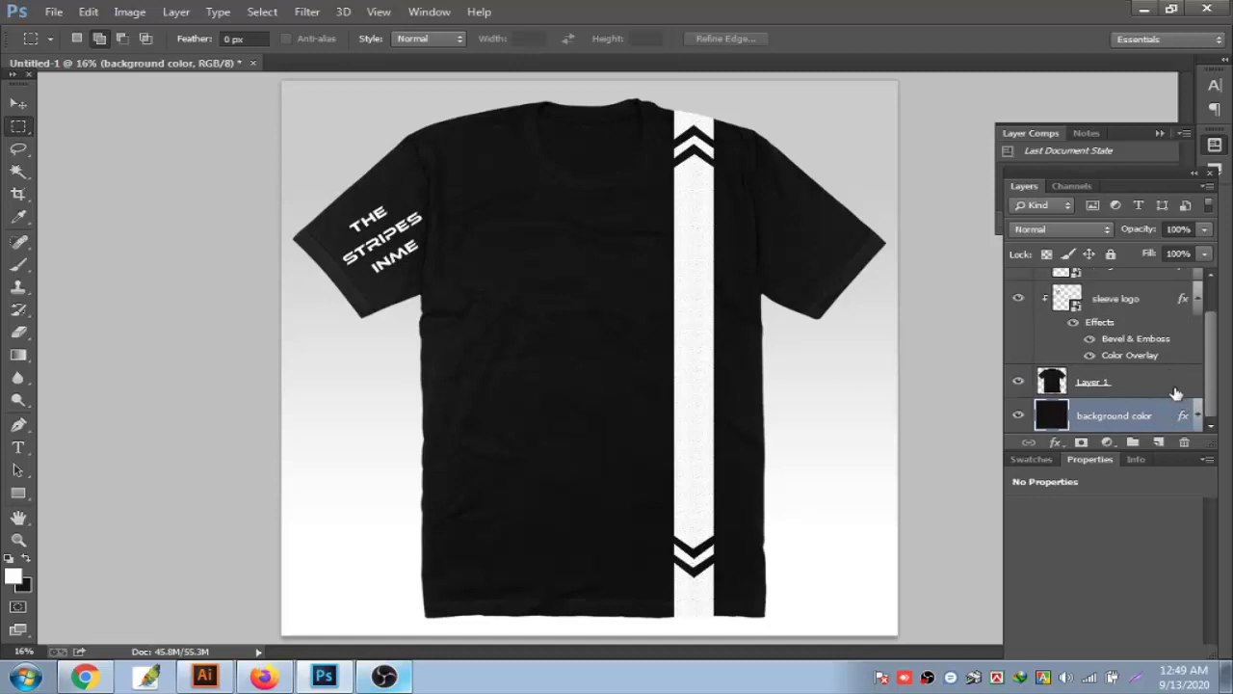
pyautogui.doubleClick(1102, 382)
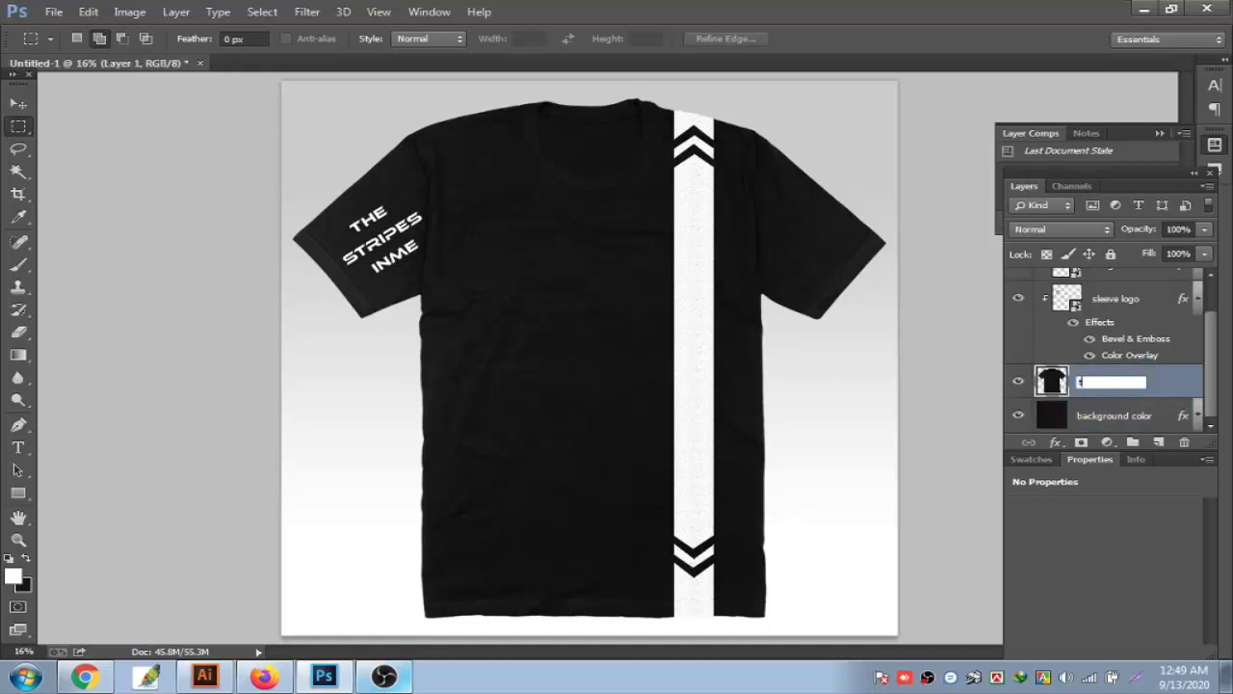
pyautogui.write('t-shirt')
pyautogui.press('Return')
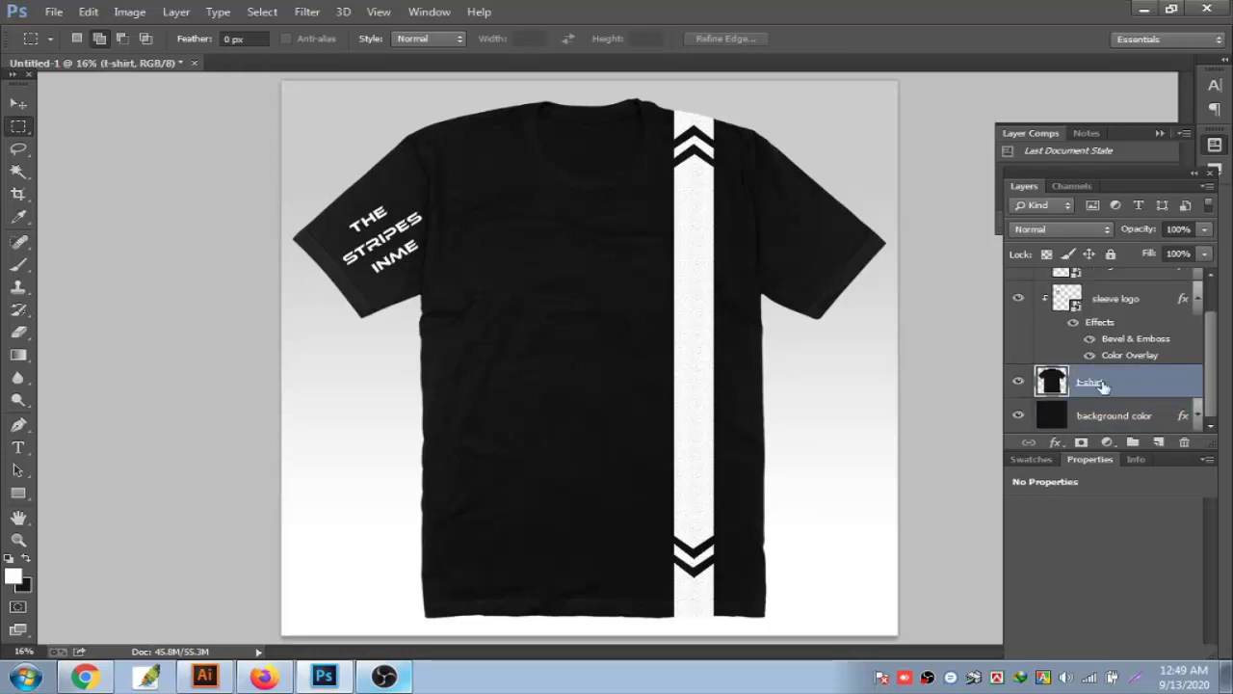
# Collapse the layer effects lists and delete Group 1
pyautogui.scroll(1, 1203, 331)
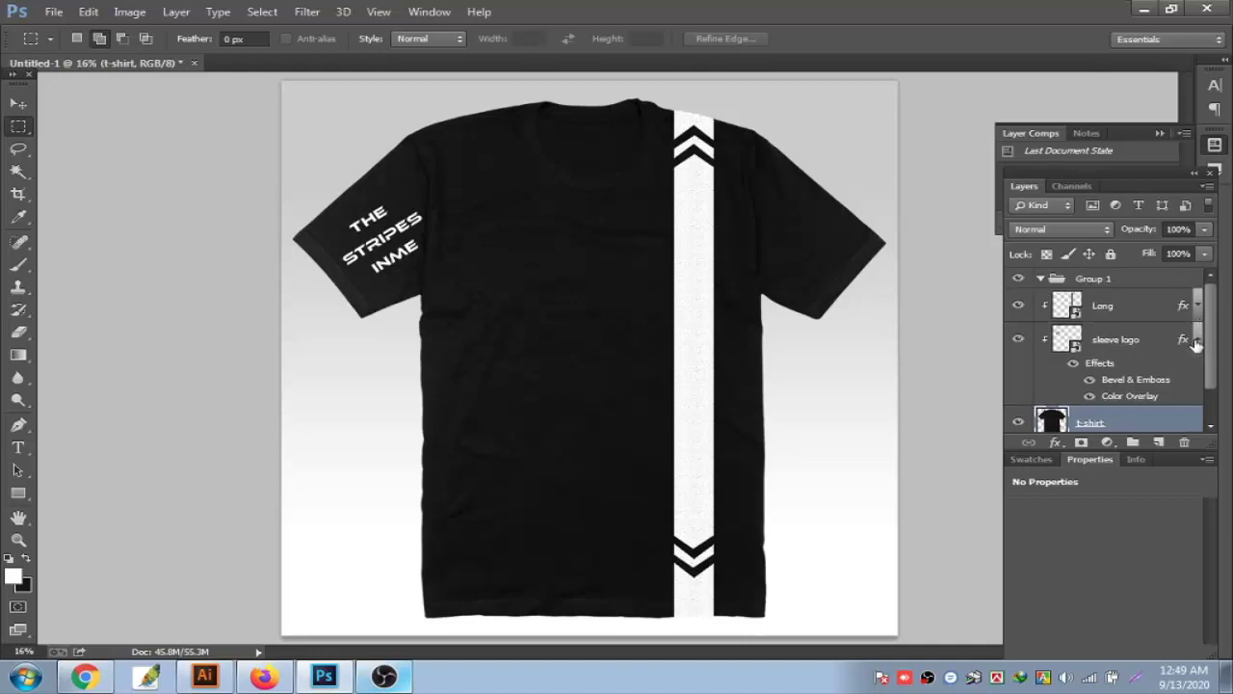
pyautogui.click(1199, 341)
pyautogui.click(1197, 308)
pyautogui.click(1198, 308)
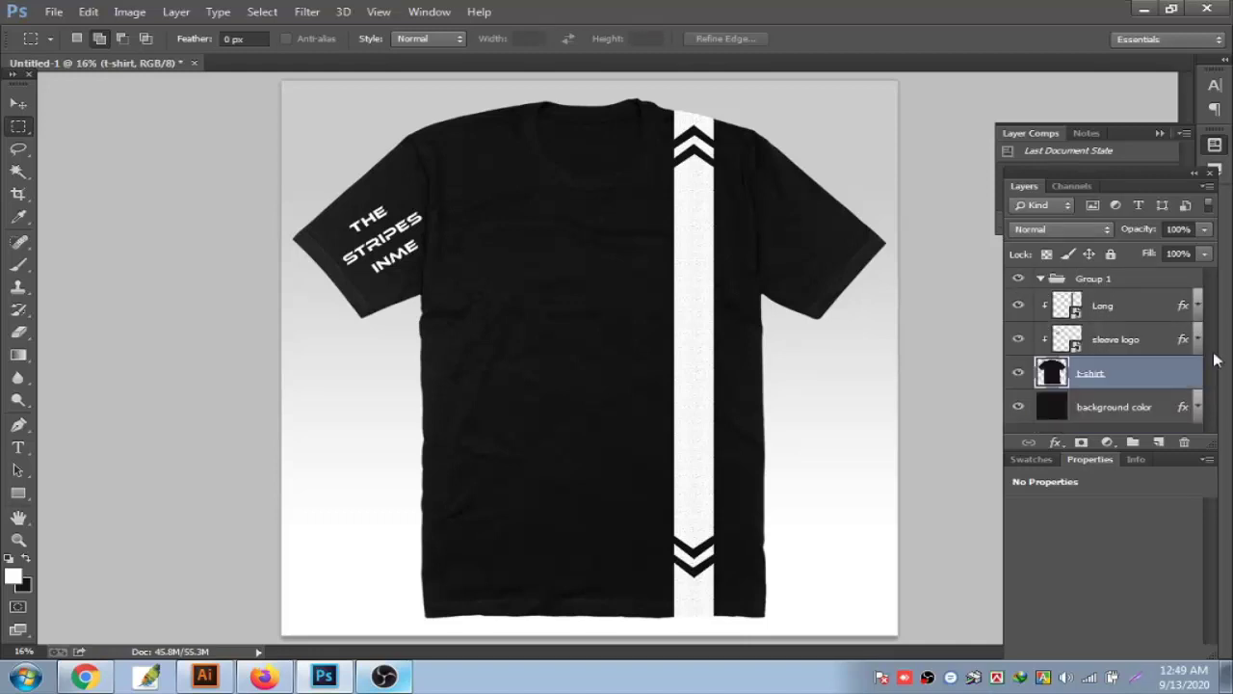
pyautogui.hotkey('ctrl', '+')
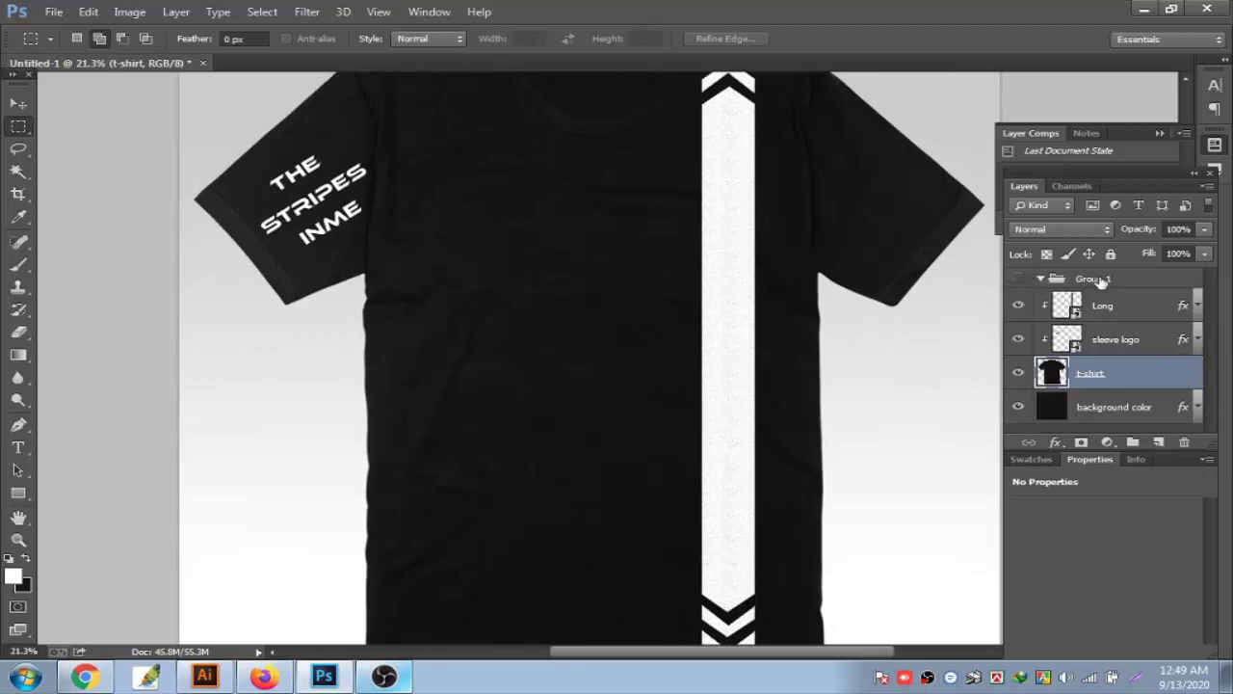
pyautogui.moveTo(1099, 279); pyautogui.dragTo(1184, 442)
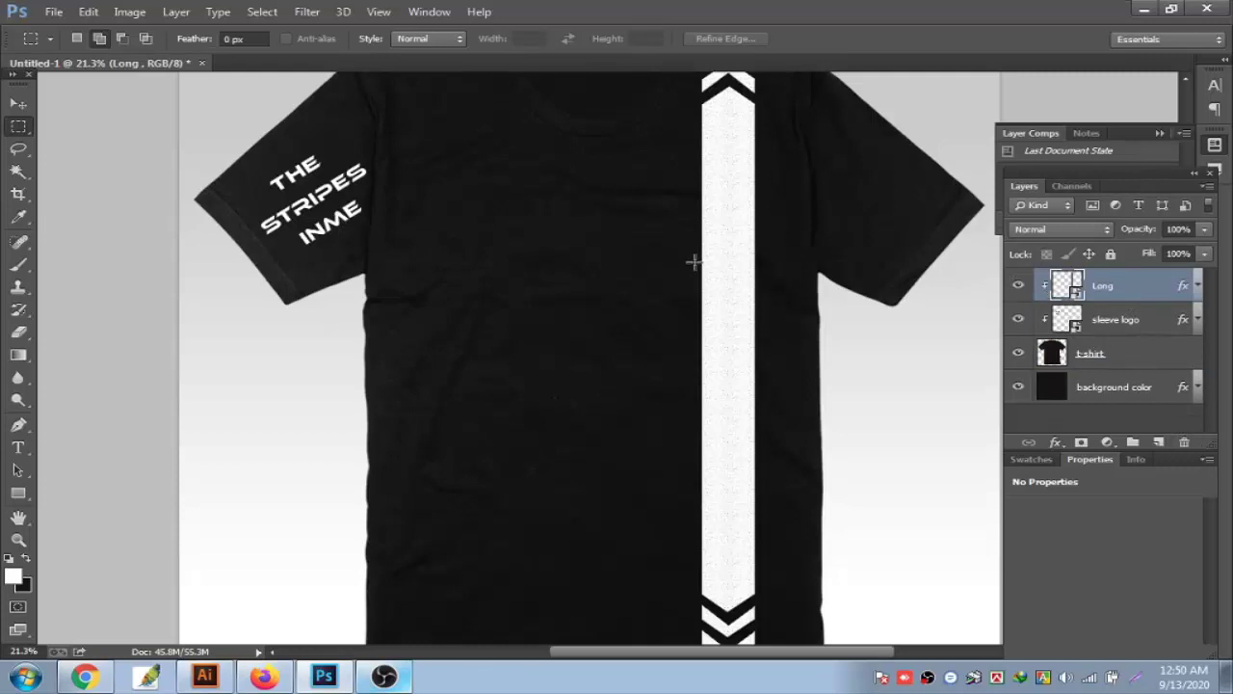
pyautogui.scroll(3, 621, 268)
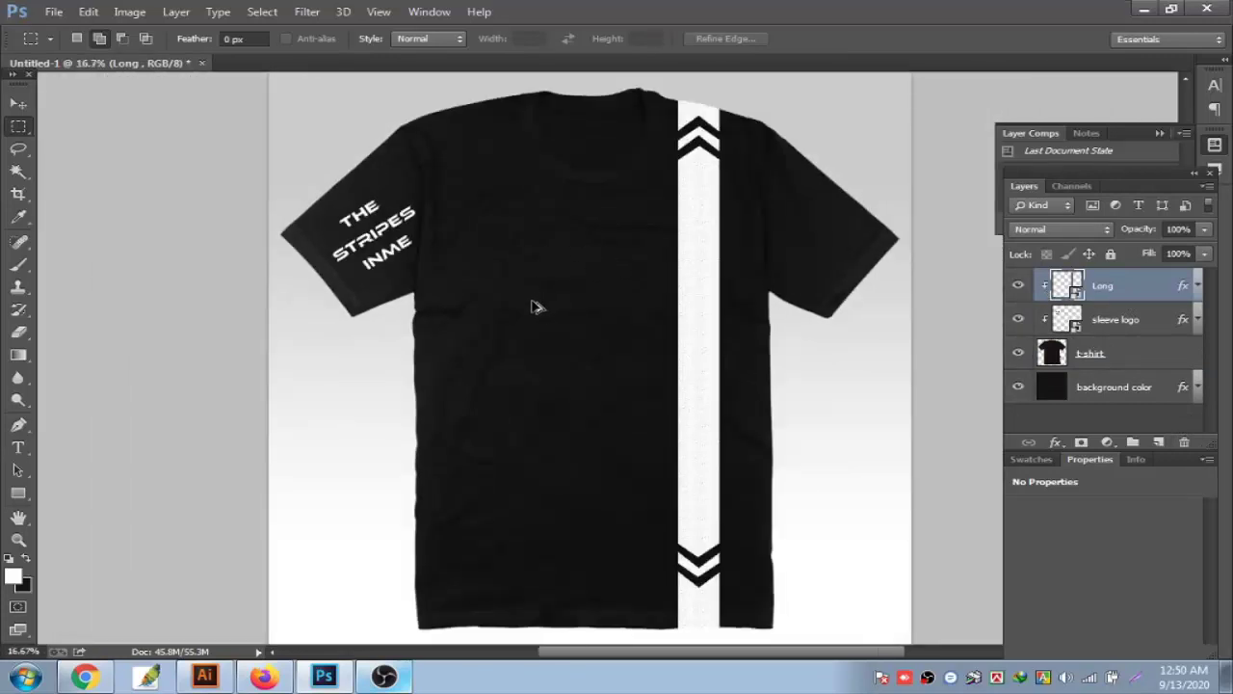
# Start saving a copy and enter 't-shirt' as the file name
pyautogui.hotkey('ctrl', 'alt', 's')
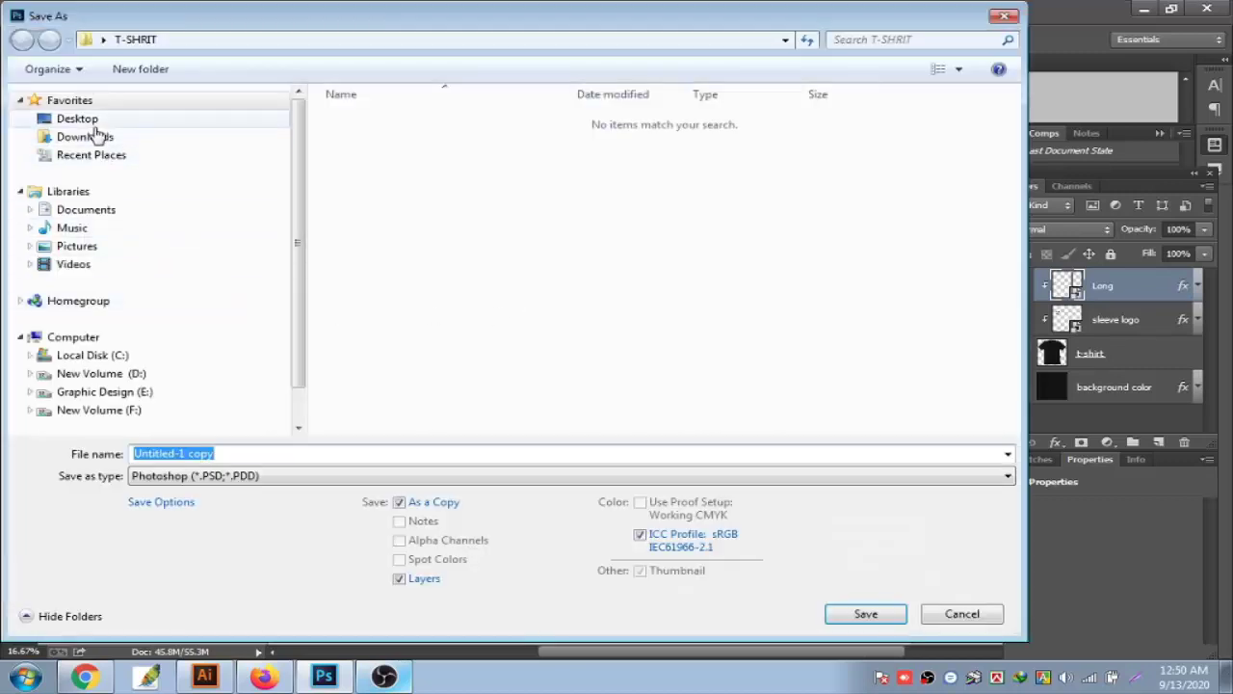
pyautogui.click(79, 118)
pyautogui.click(223, 457)
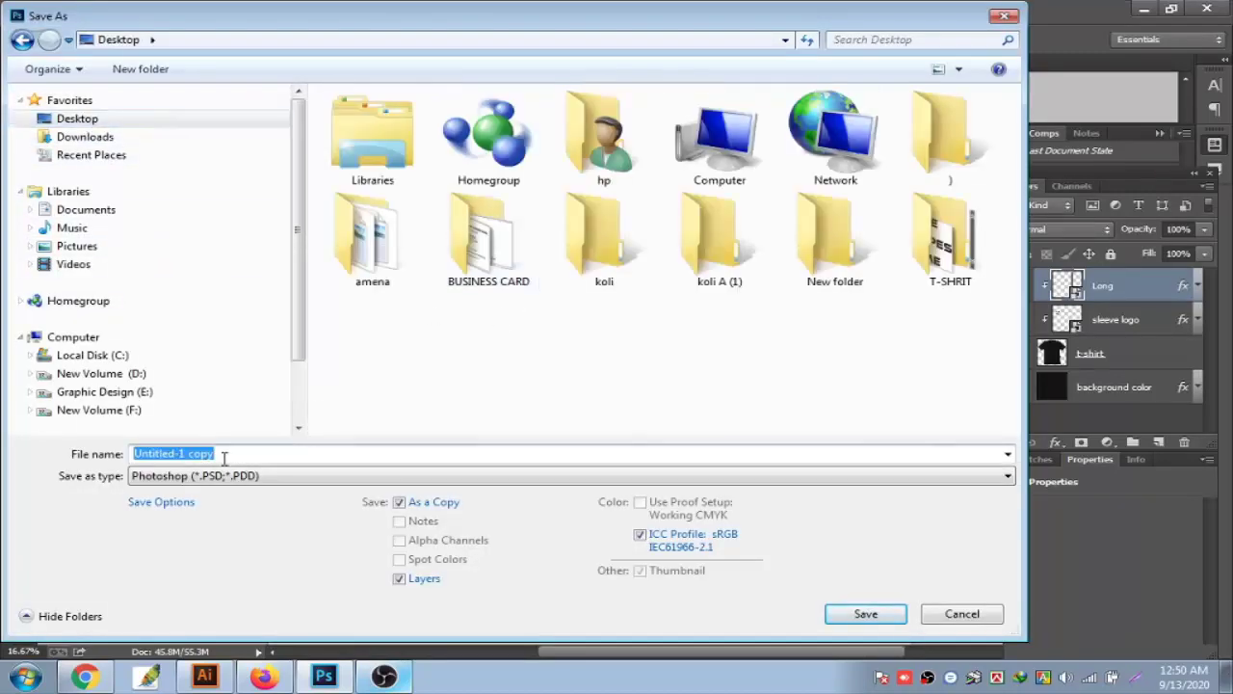
pyautogui.write('t-shirt mockup')
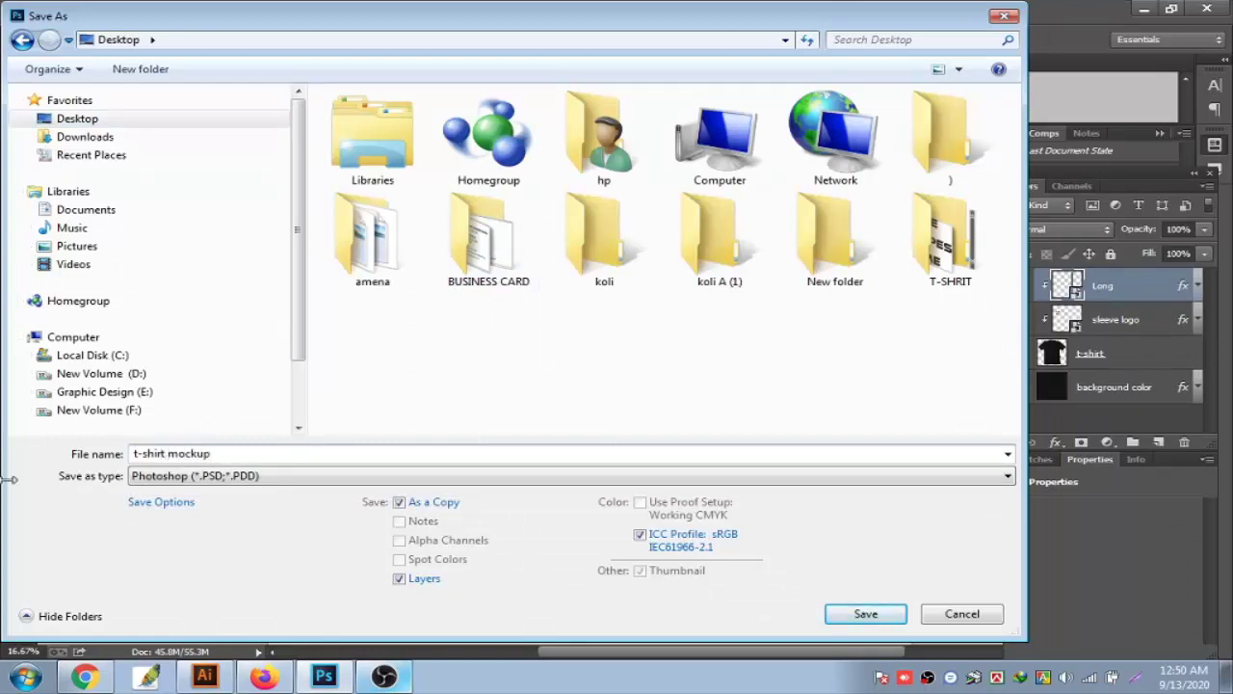
# Save as PSD 'new t-shirt mockup' in Graphic Design (E:) > T-shirt
pyautogui.click(70, 409)
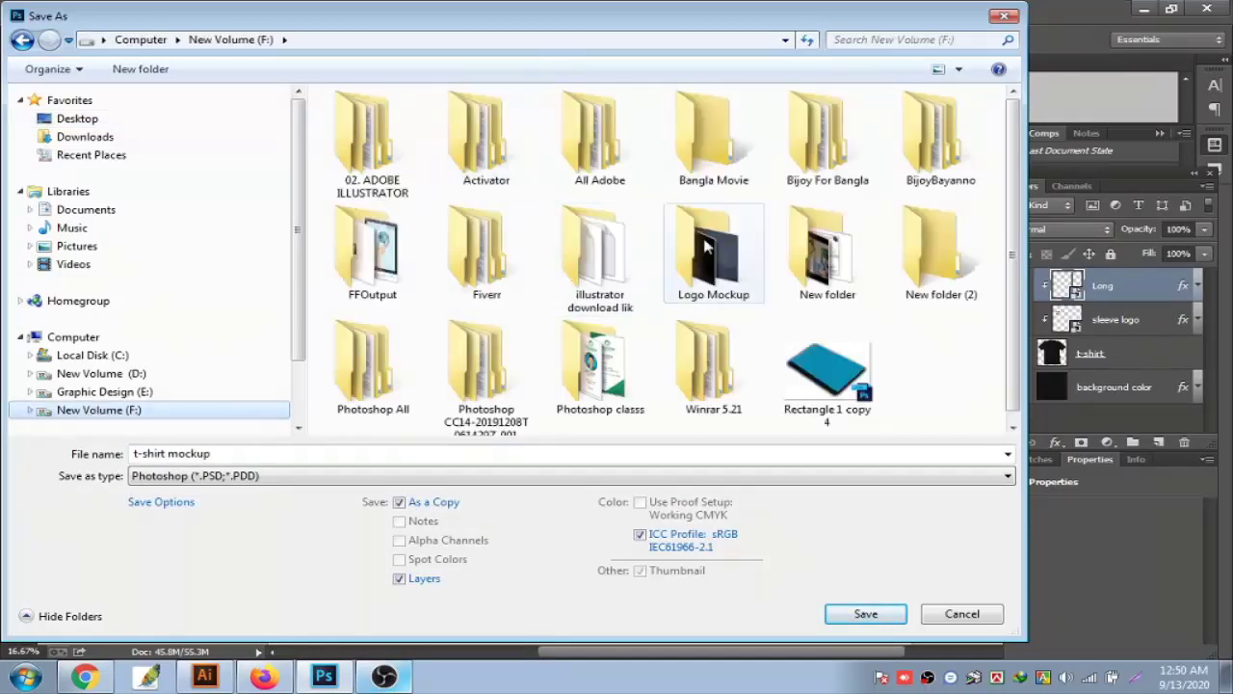
pyautogui.click(120, 391)
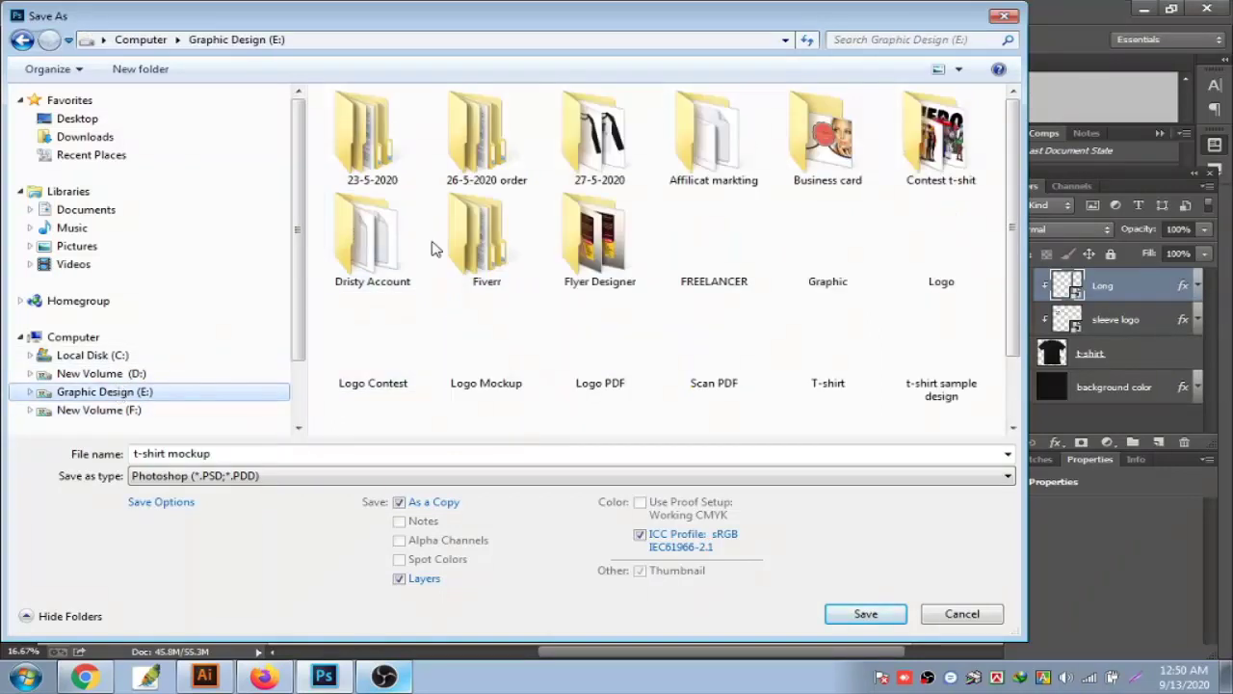
pyautogui.click(626, 269)
pyautogui.scroll(-2, 617, 255)
pyautogui.doubleClick(796, 275)
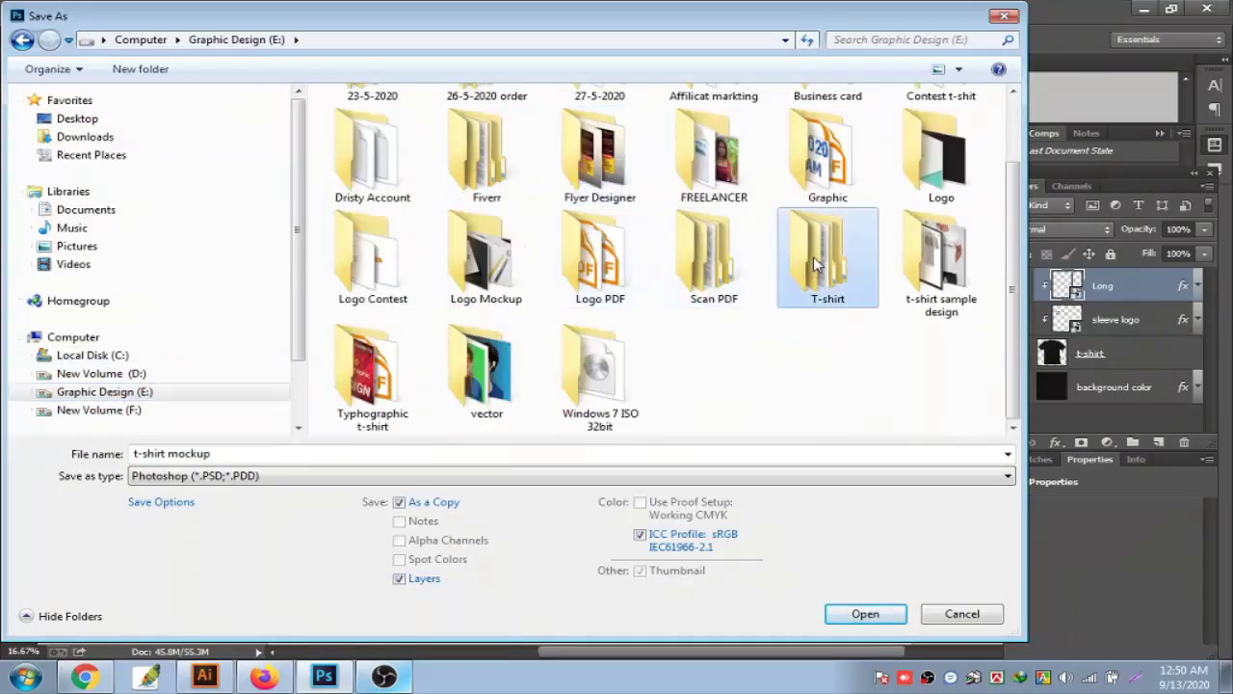
pyautogui.doubleClick(239, 450)
pyautogui.click(240, 451)
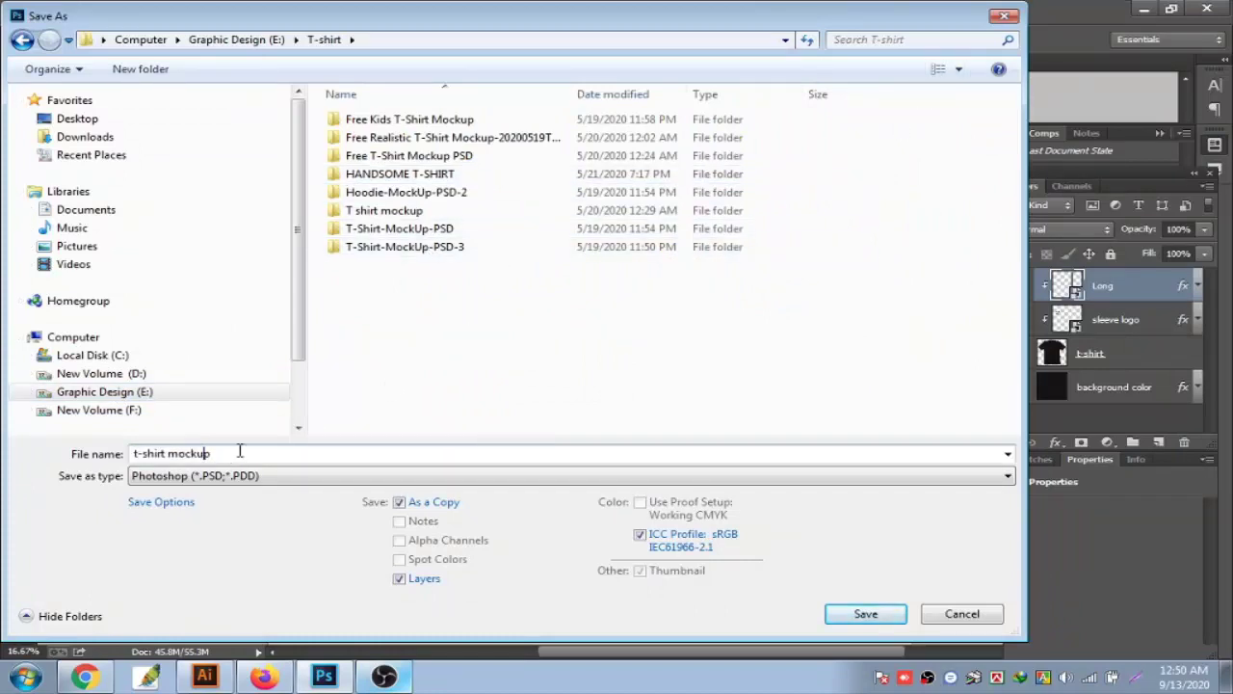
pyautogui.write('new')
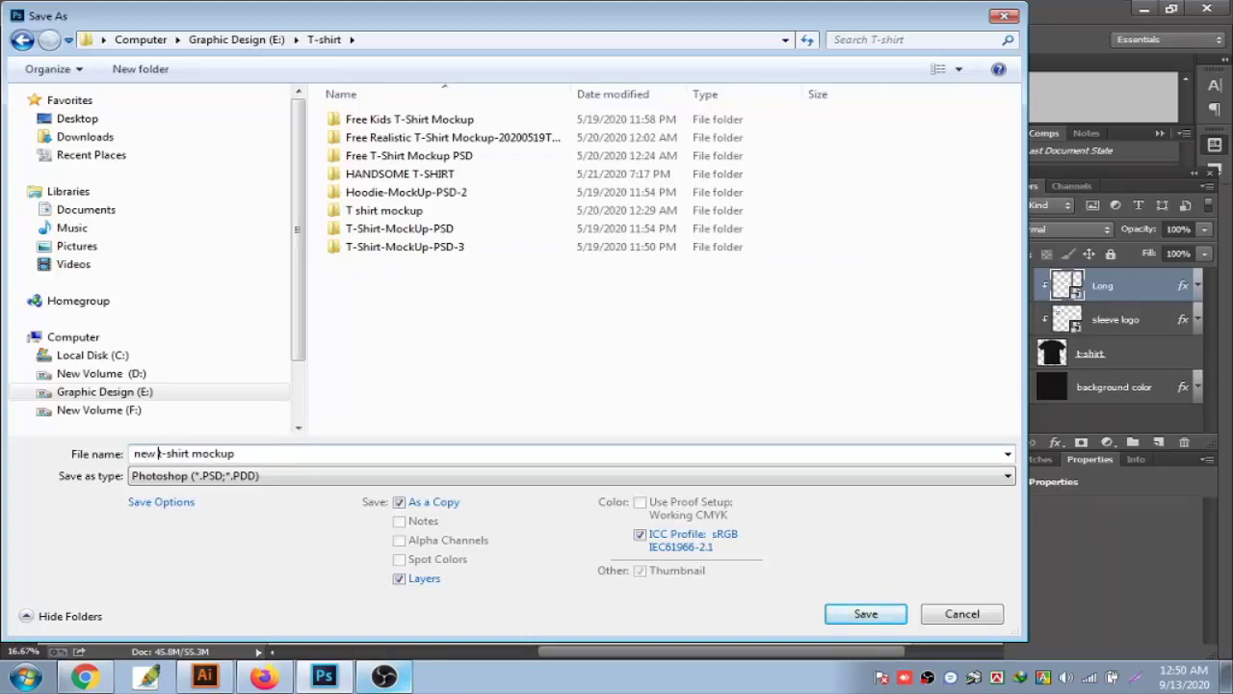
pyautogui.press('Return')
pyautogui.press('Return')
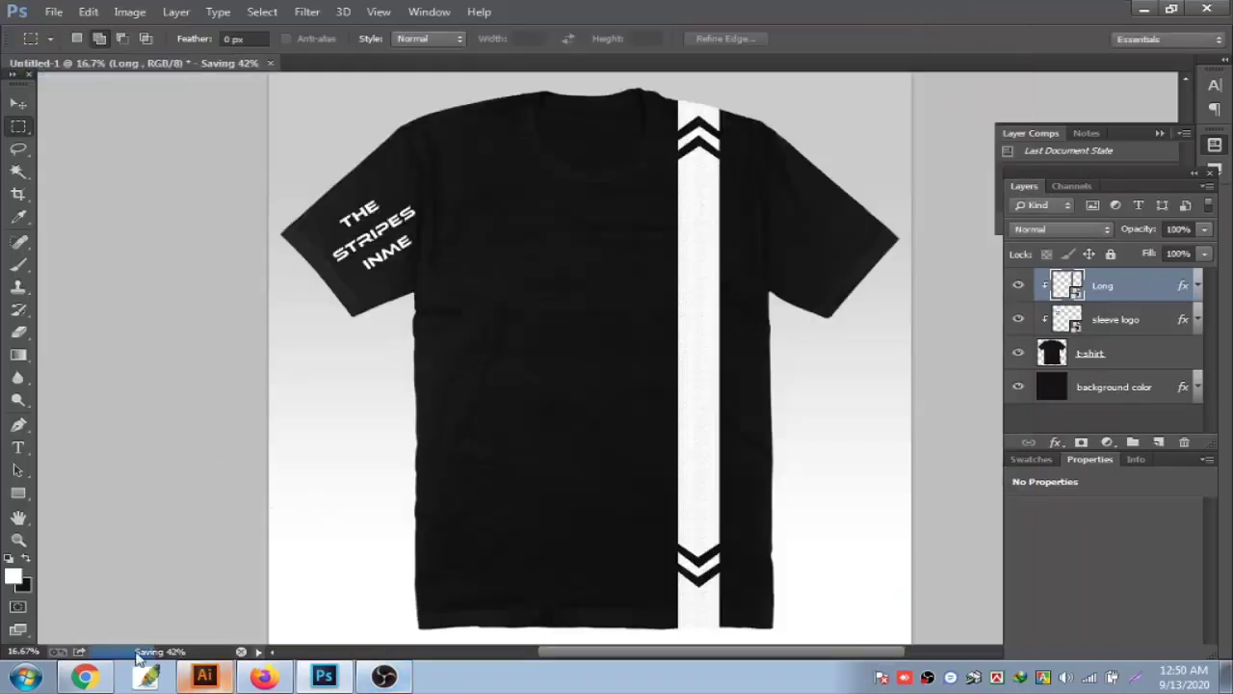
# Switch to OBS Studio from the taskbar
pyautogui.click(391, 676)
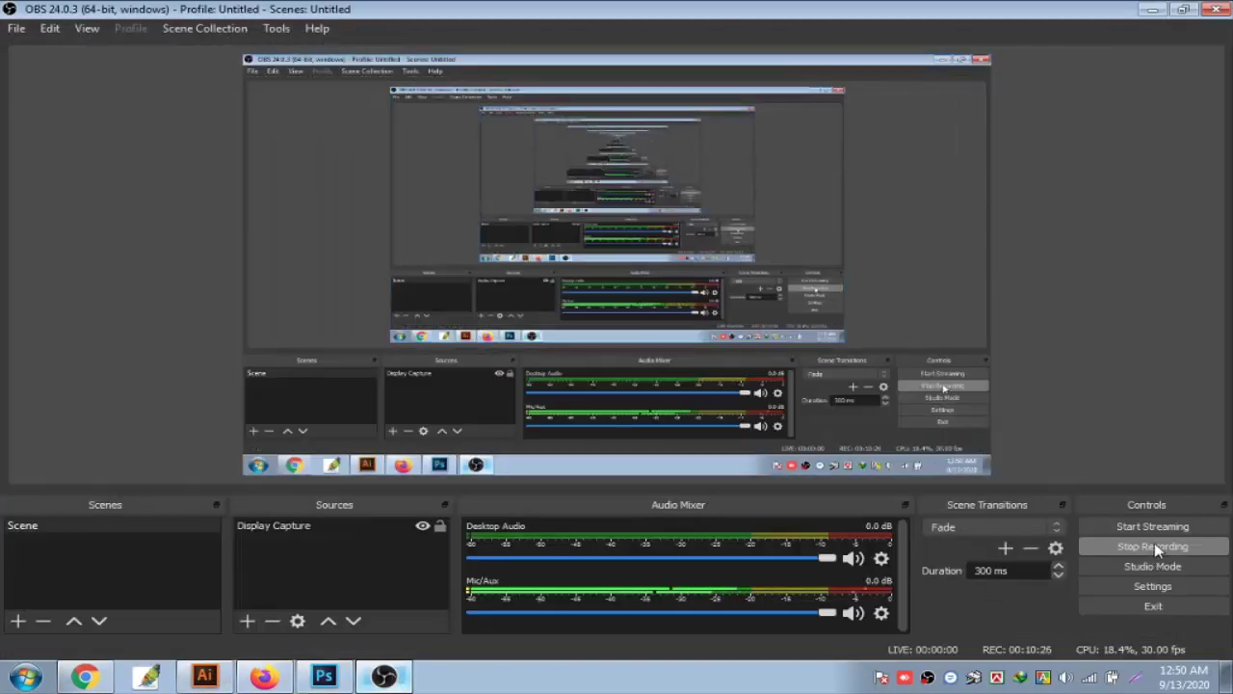